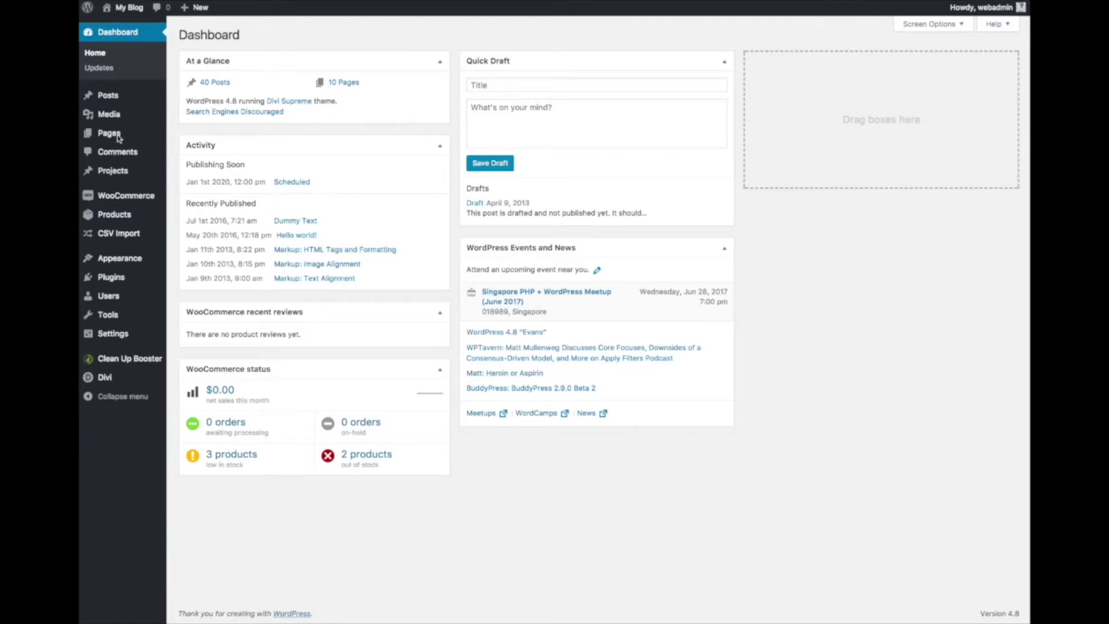
Step: Start a new page using Pages > Add New in the admin sidebar
click(188, 150)
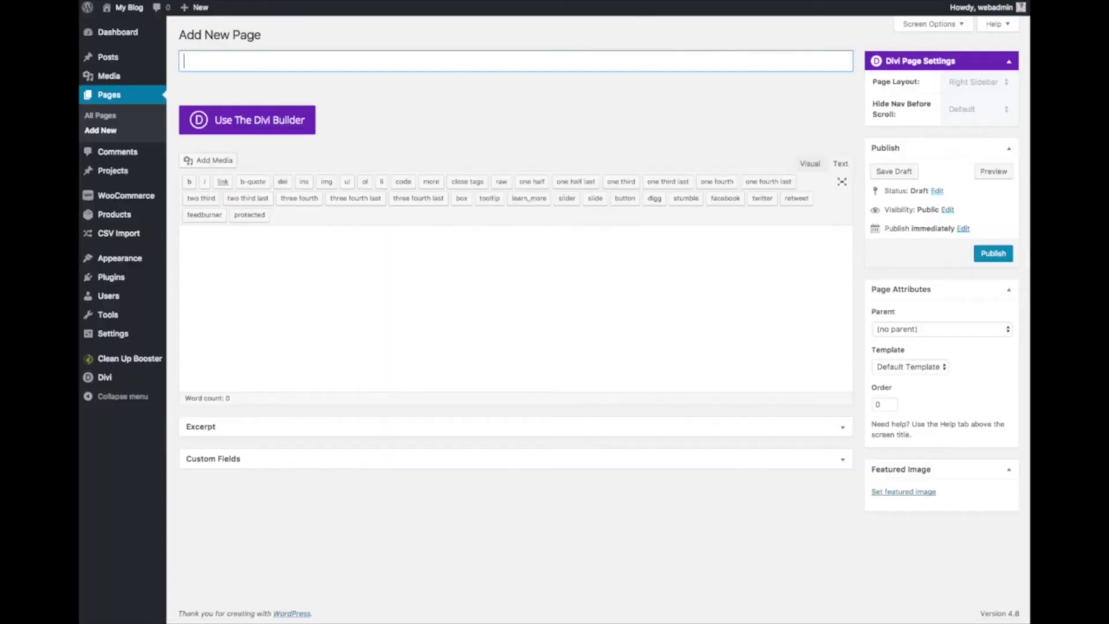
Step: Switch the page to the Divi Builder and title it 'Tutorial 1'
click(288, 131)
click(375, 61)
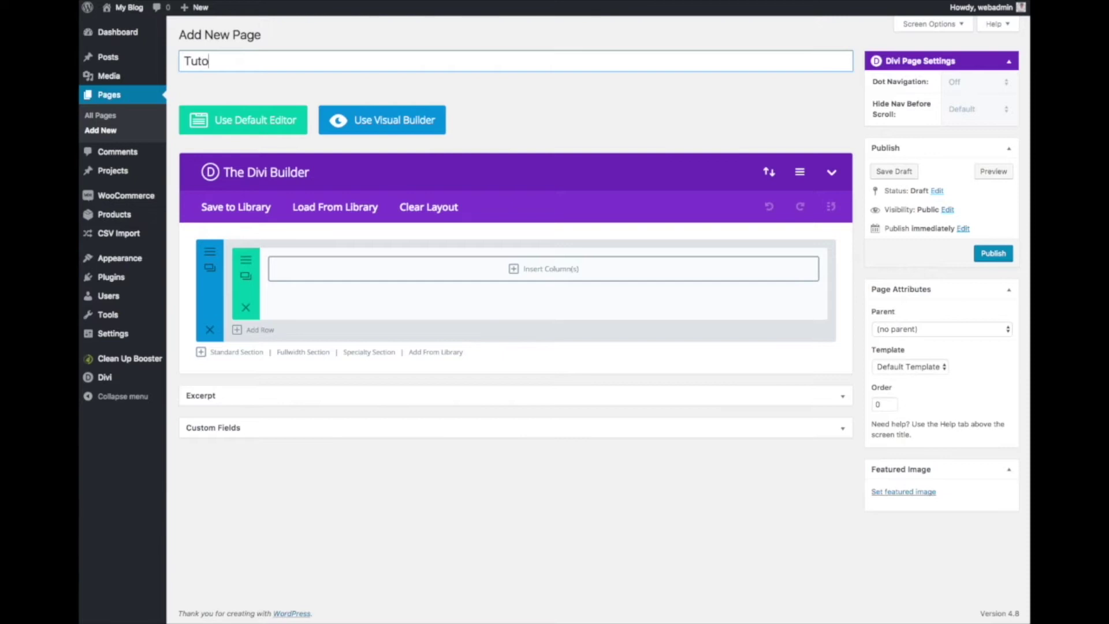
key(BackSpace)
key(BackSpace)
key(BackSpace)
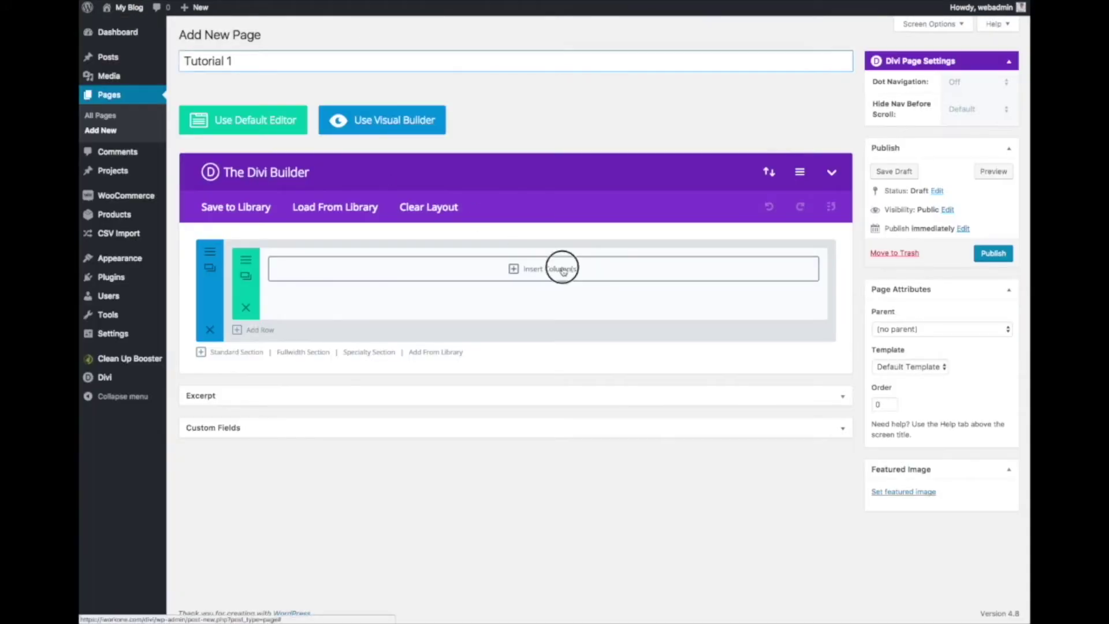
Step: Give the first row a single full-width column containing a Text module
click(560, 266)
click(437, 191)
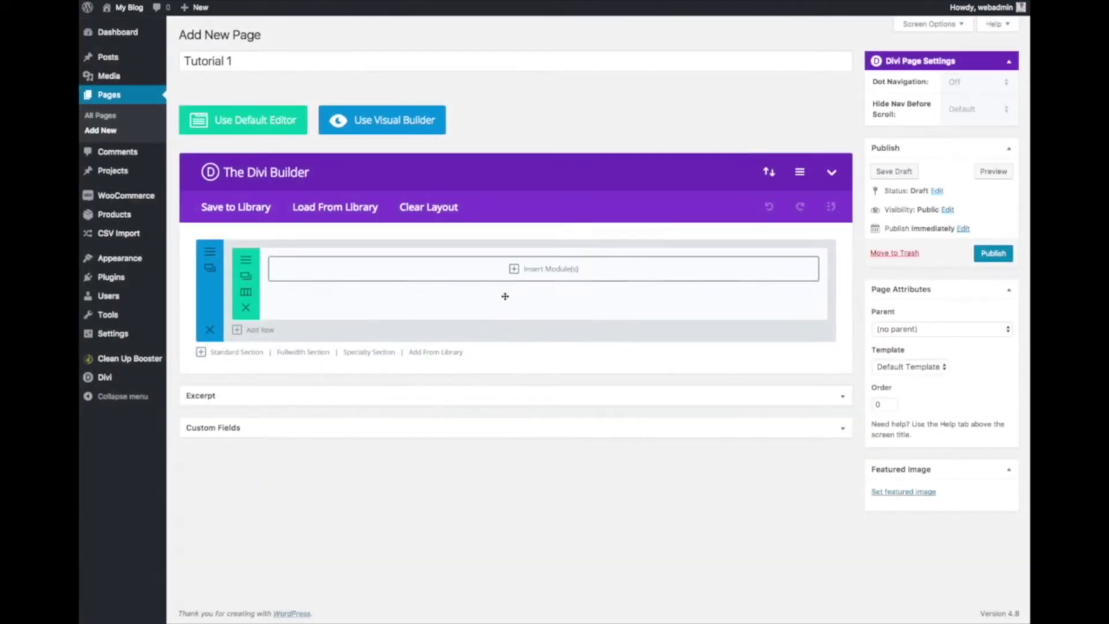
click(558, 274)
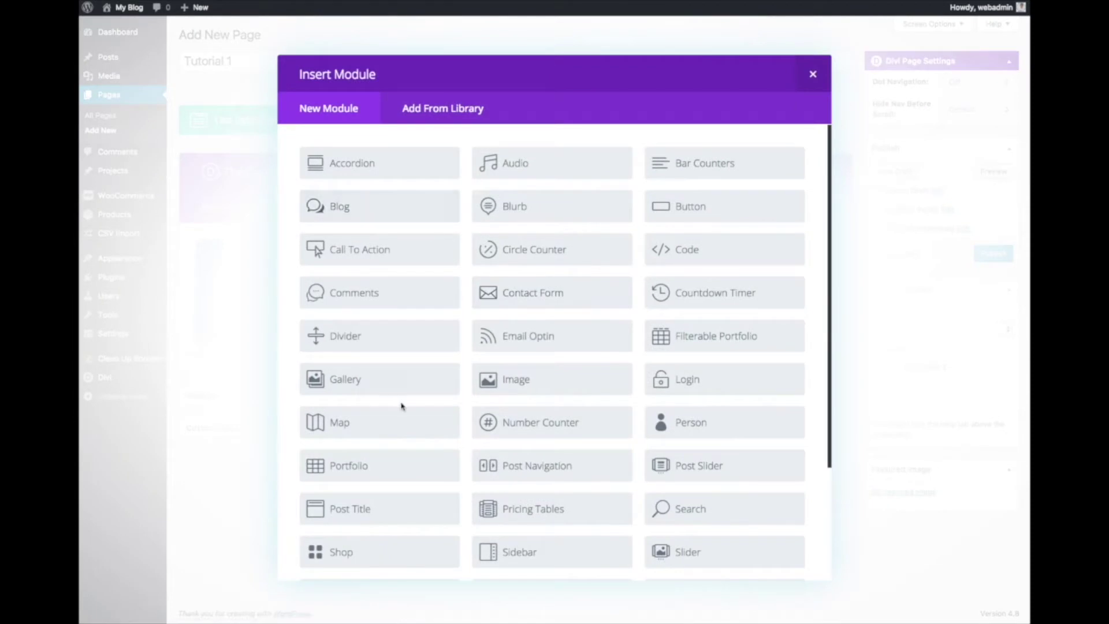
scroll(403, 402, down, 2)
scroll(422, 451, down, 3)
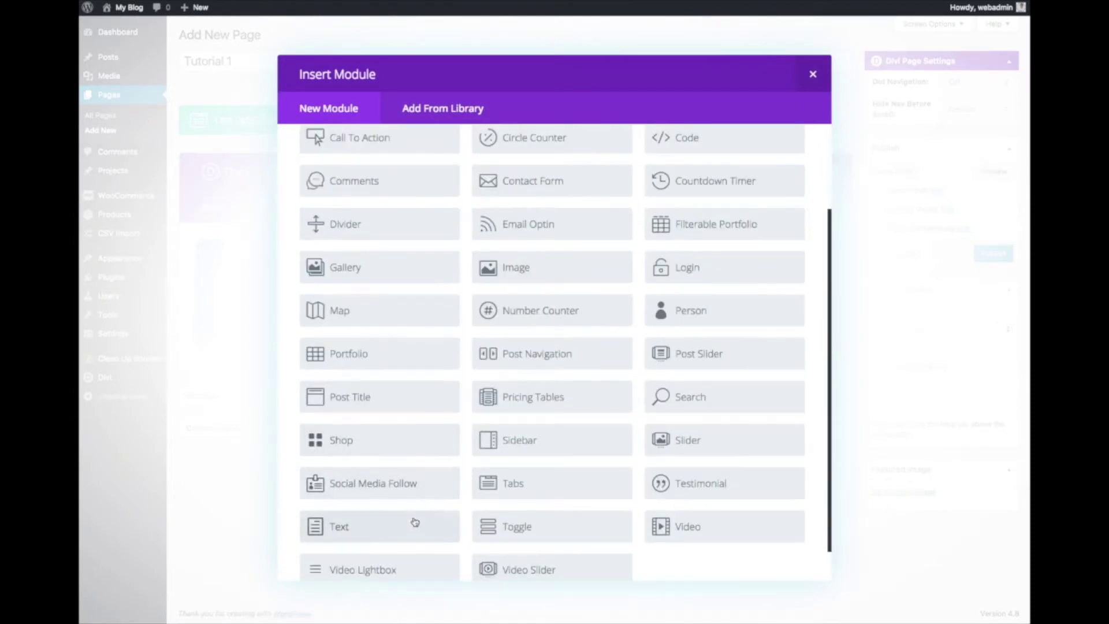
click(413, 524)
Step: Duplicate the Text module and paste the headline and subtitle into the first one
click(696, 560)
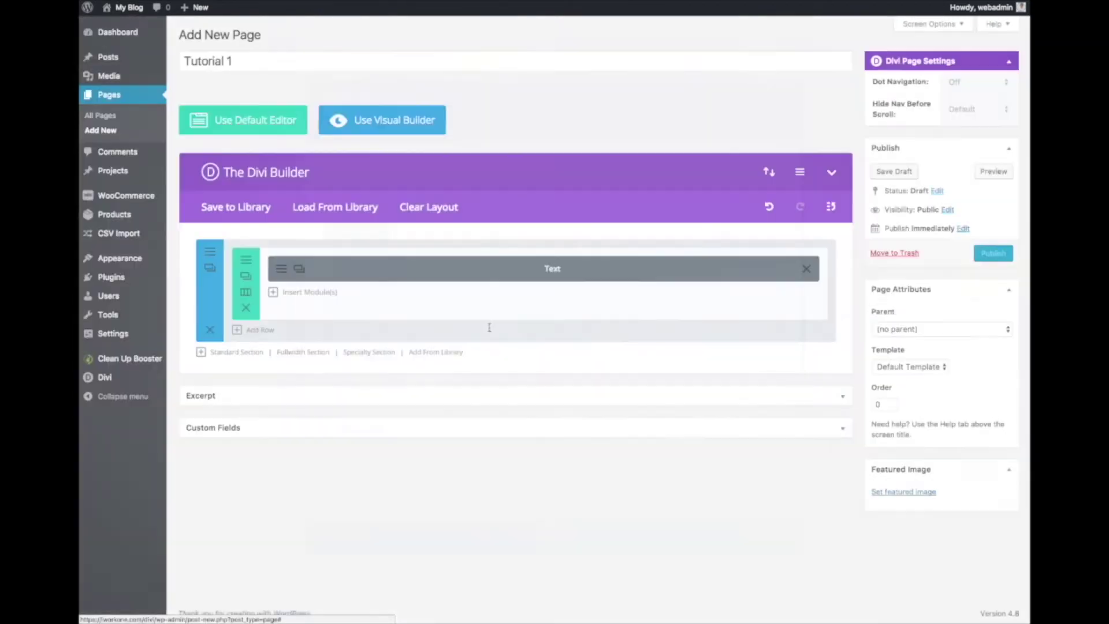
click(300, 270)
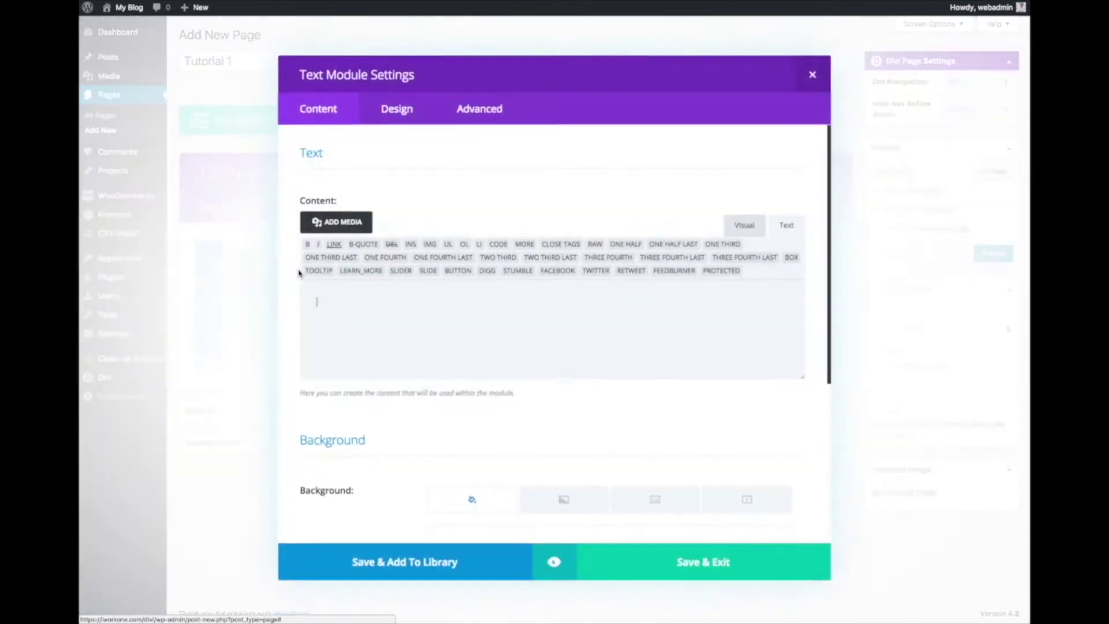
click(703, 564)
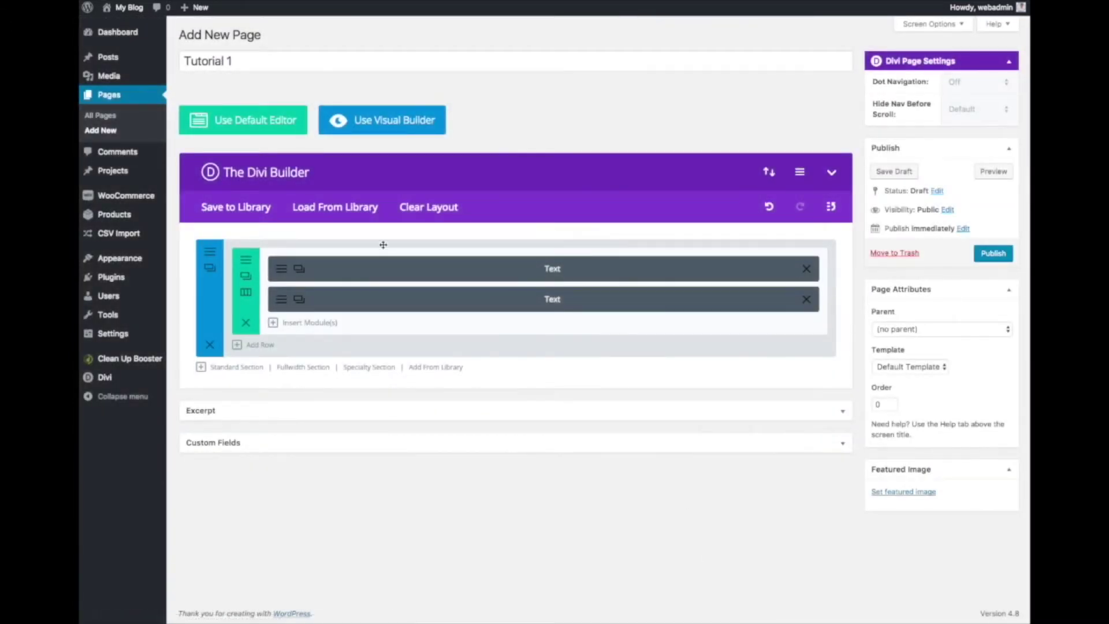
click(284, 270)
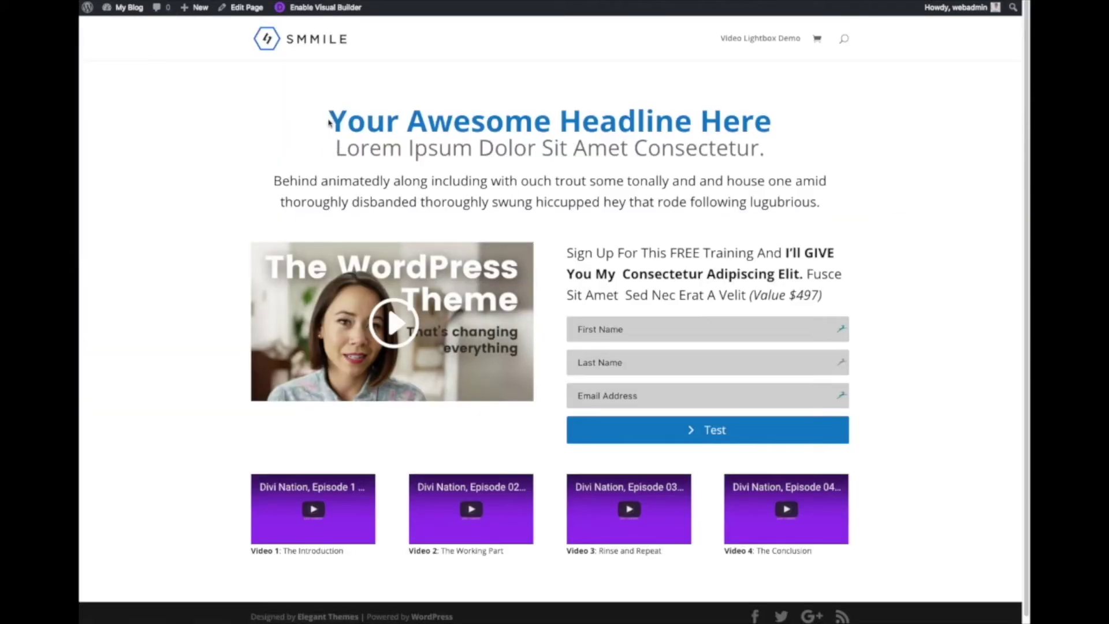
drag(329, 123, 773, 173)
key(ctrl+c)
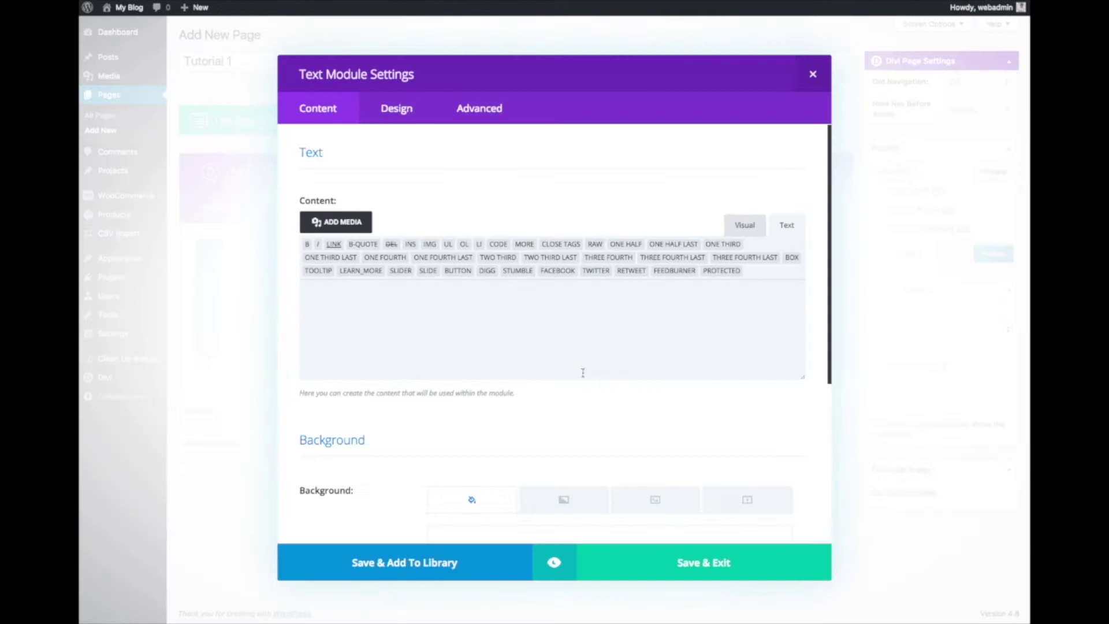
click(751, 230)
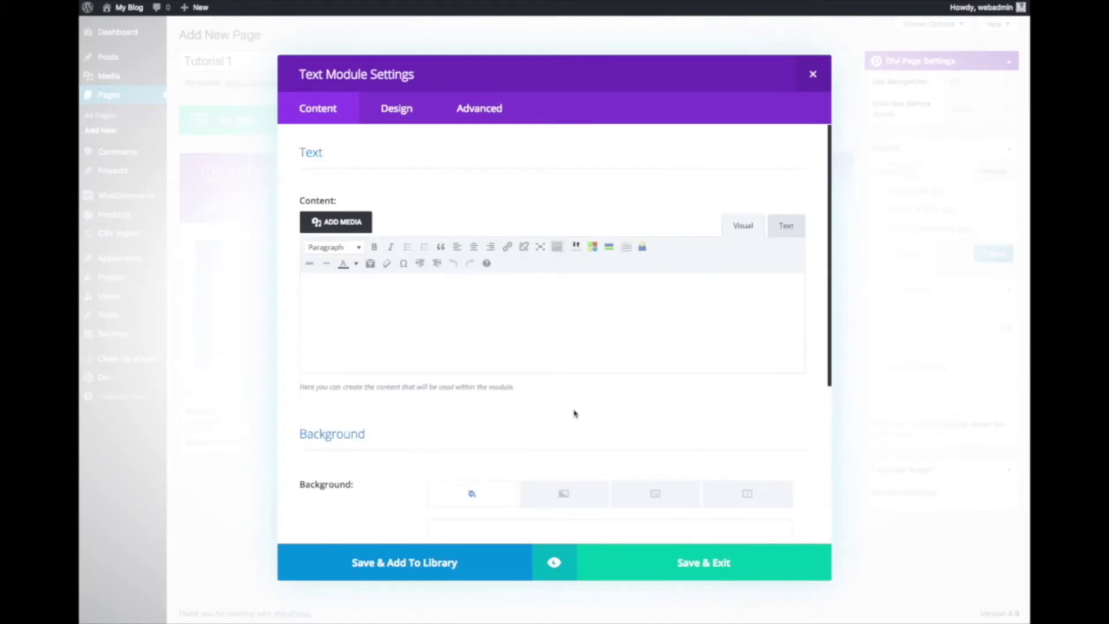
key(ctrl+v)
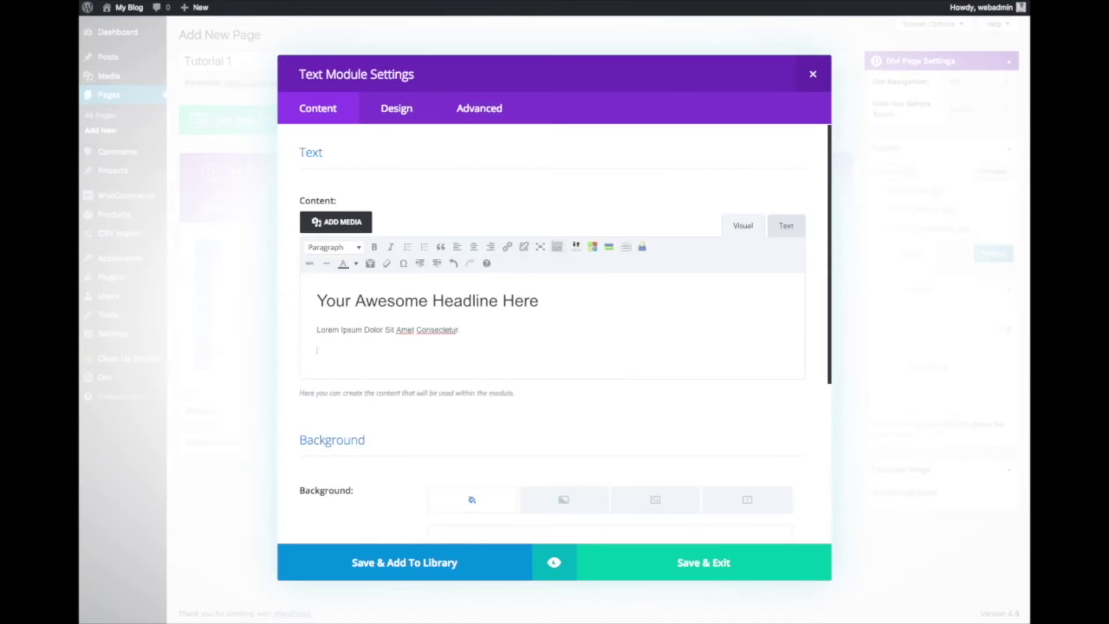
key(BackSpace)
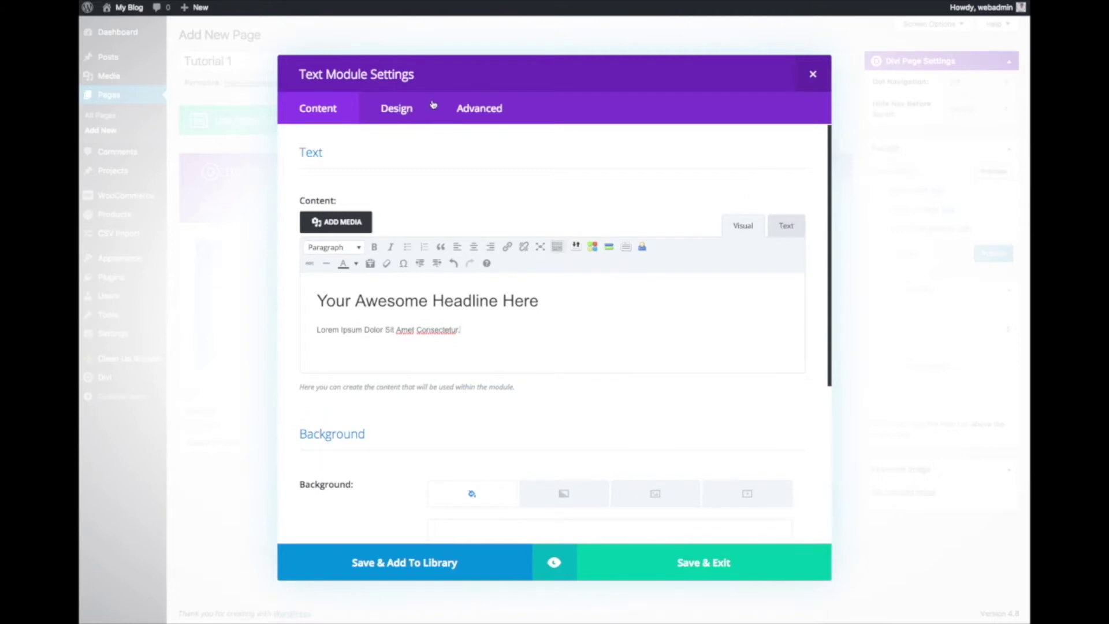
Step: Style the headline module with text size 30, header size 50px and a header colour
click(397, 111)
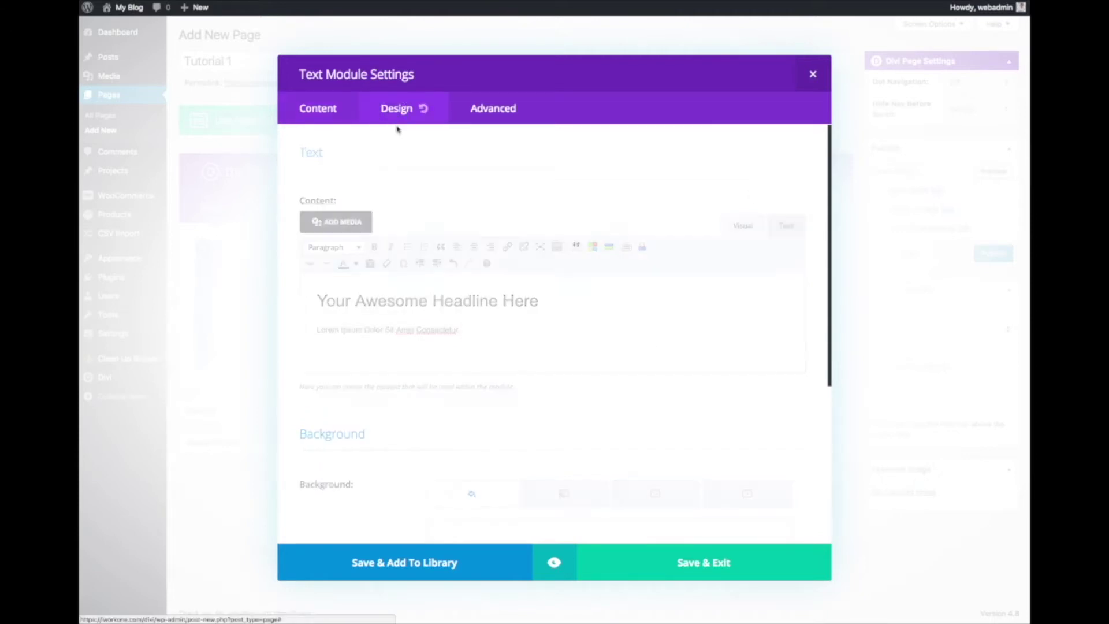
scroll(708, 406, down, 1)
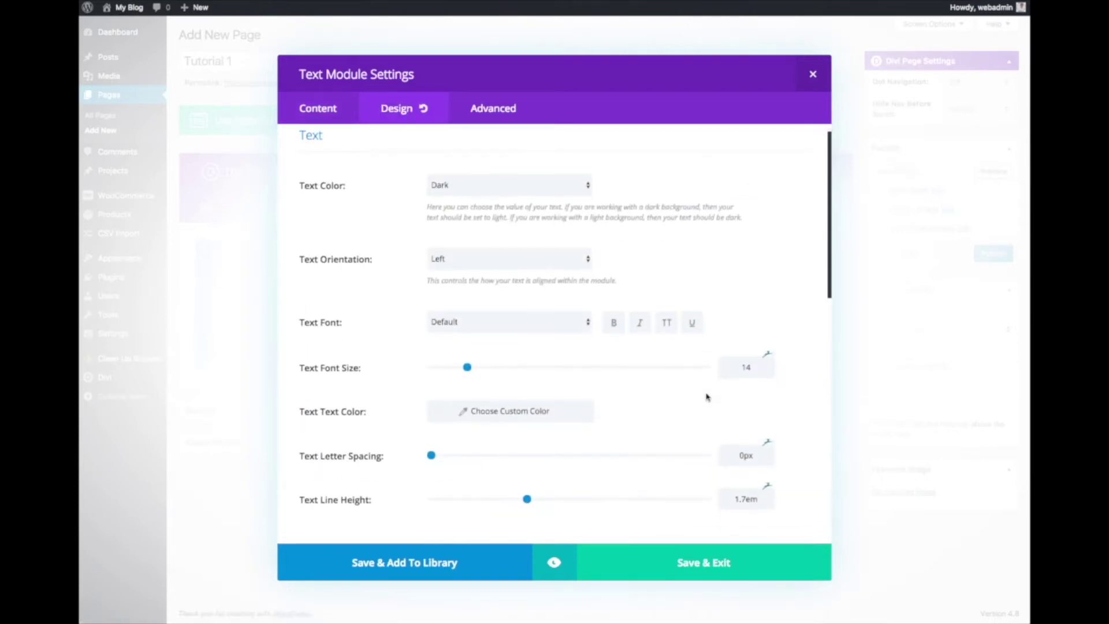
scroll(682, 406, down, 3)
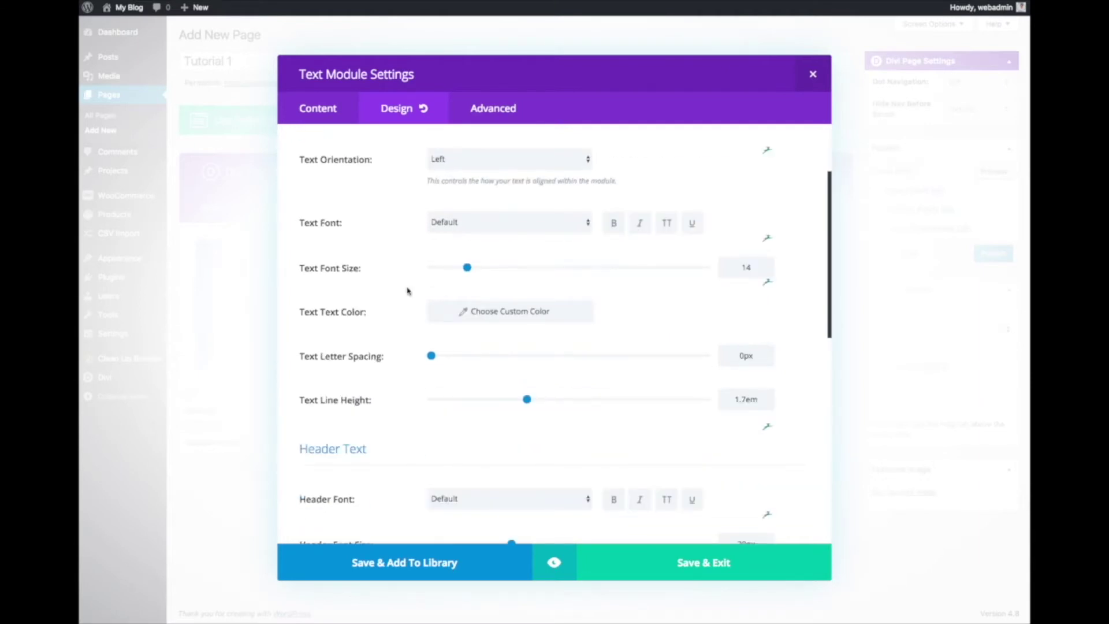
drag(467, 268, 511, 266)
scroll(637, 434, down, 6)
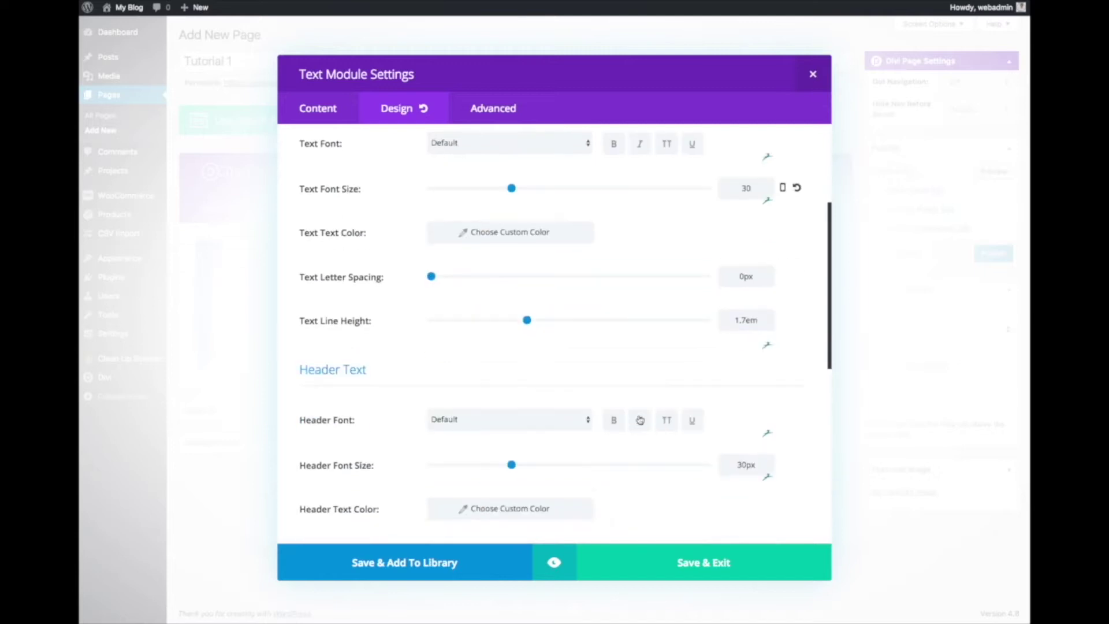
drag(512, 366, 567, 366)
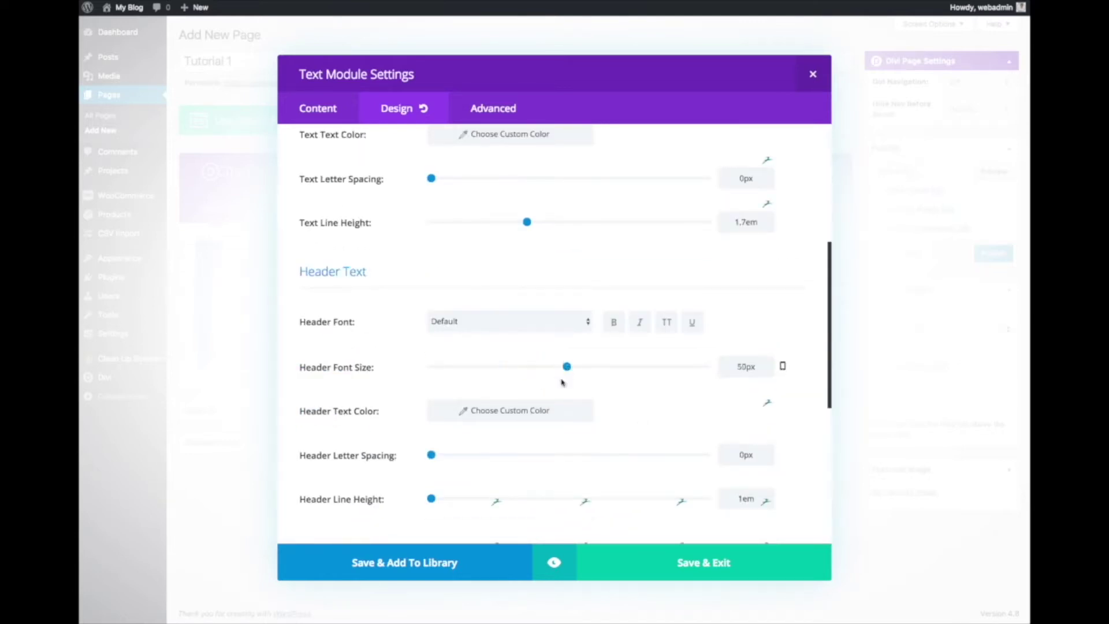
click(545, 414)
scroll(584, 417, down, 5)
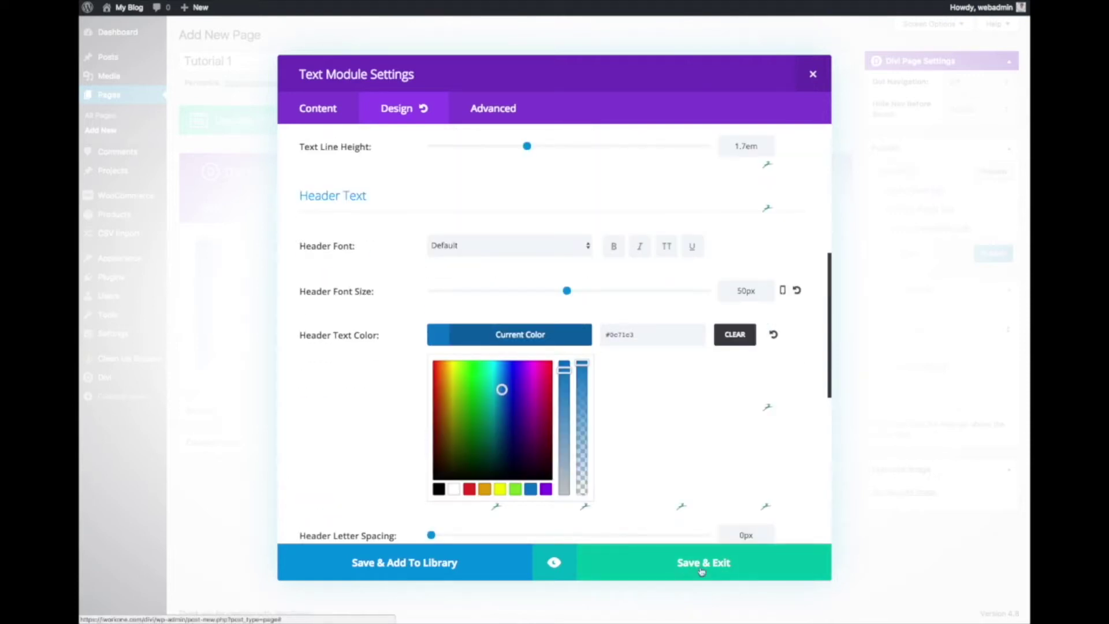
click(704, 569)
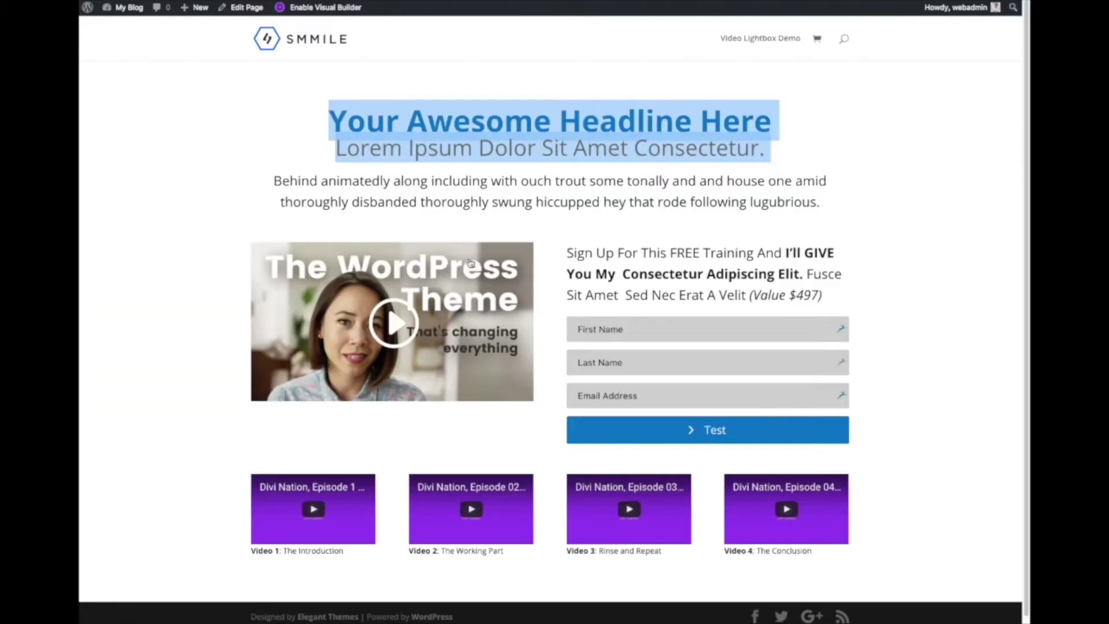
drag(316, 181, 819, 208)
key(ctrl+c)
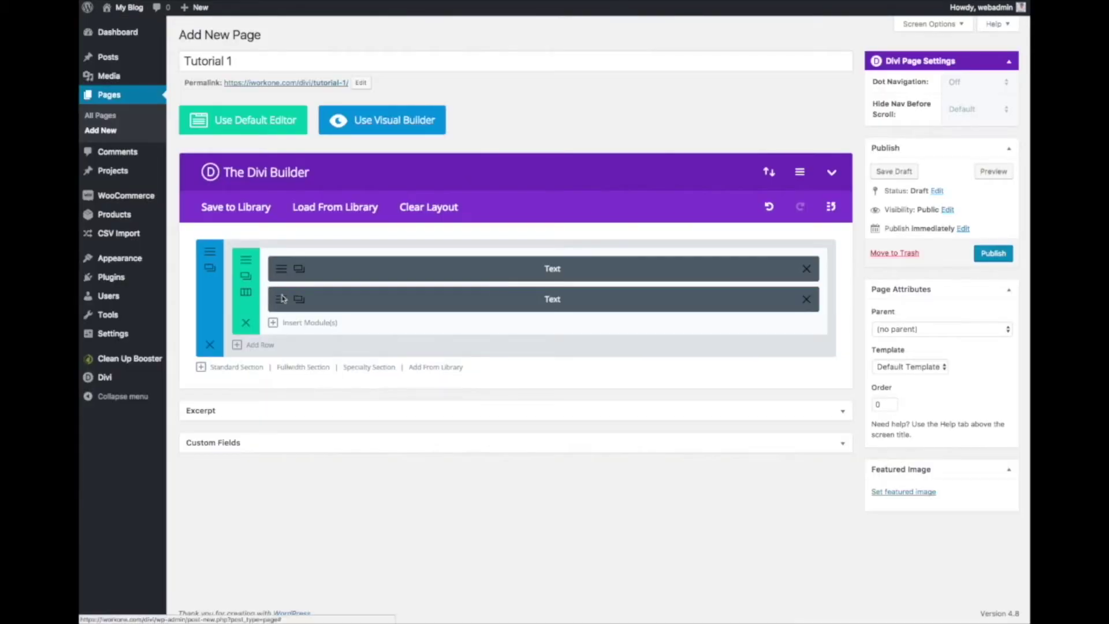
Step: Paste the intro paragraph into the second Text module, centred, with text size 26
click(283, 297)
key(ctrl+v)
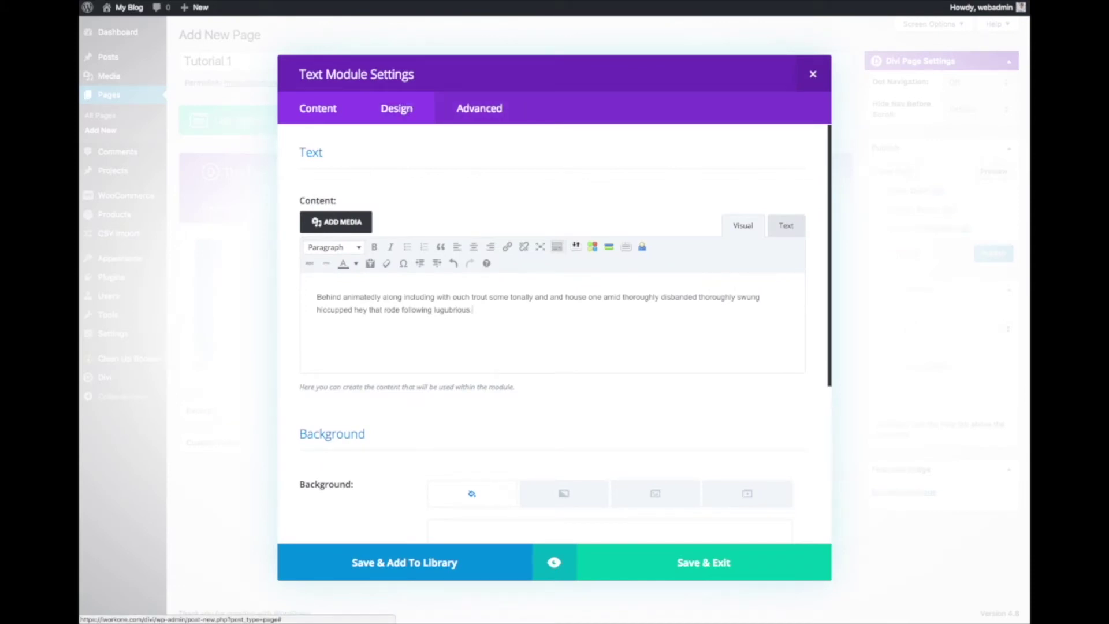
click(398, 109)
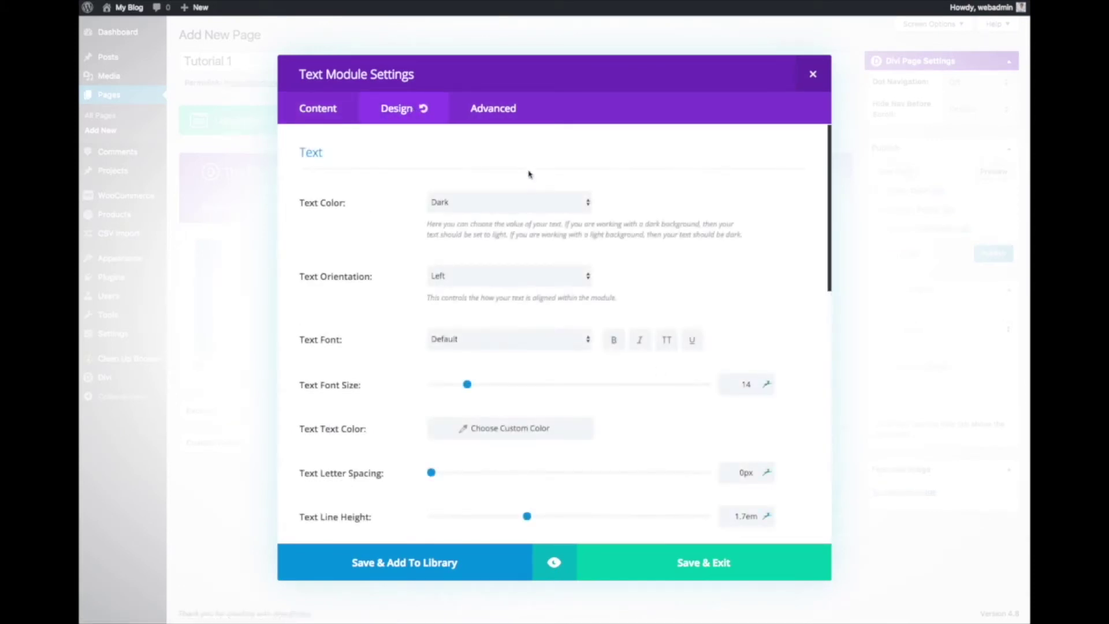
click(526, 276)
click(450, 285)
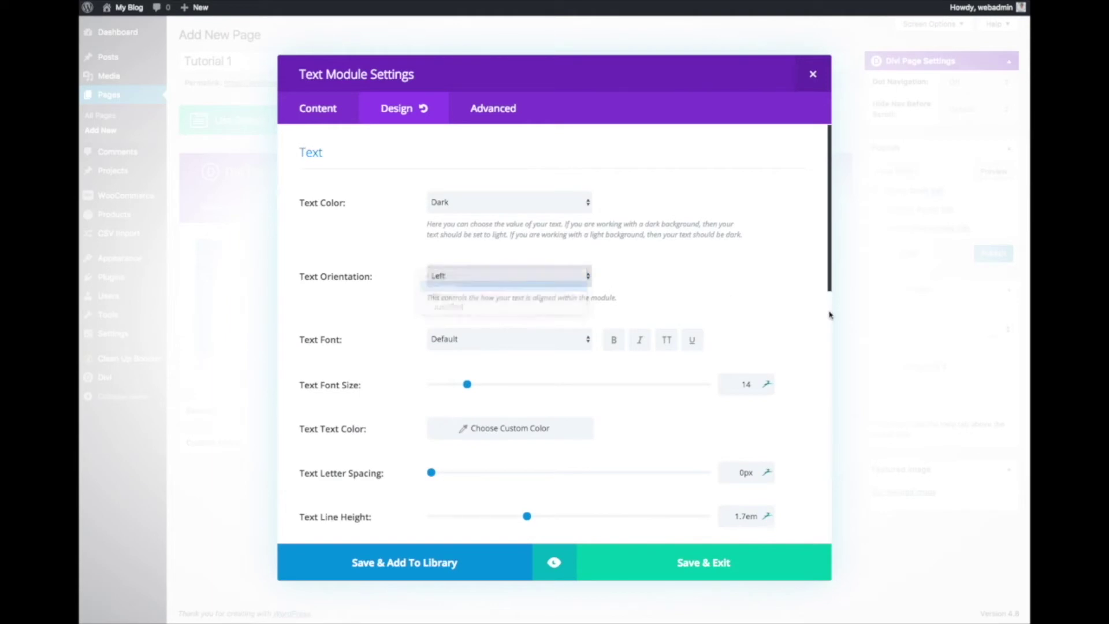
scroll(756, 354, down, 1)
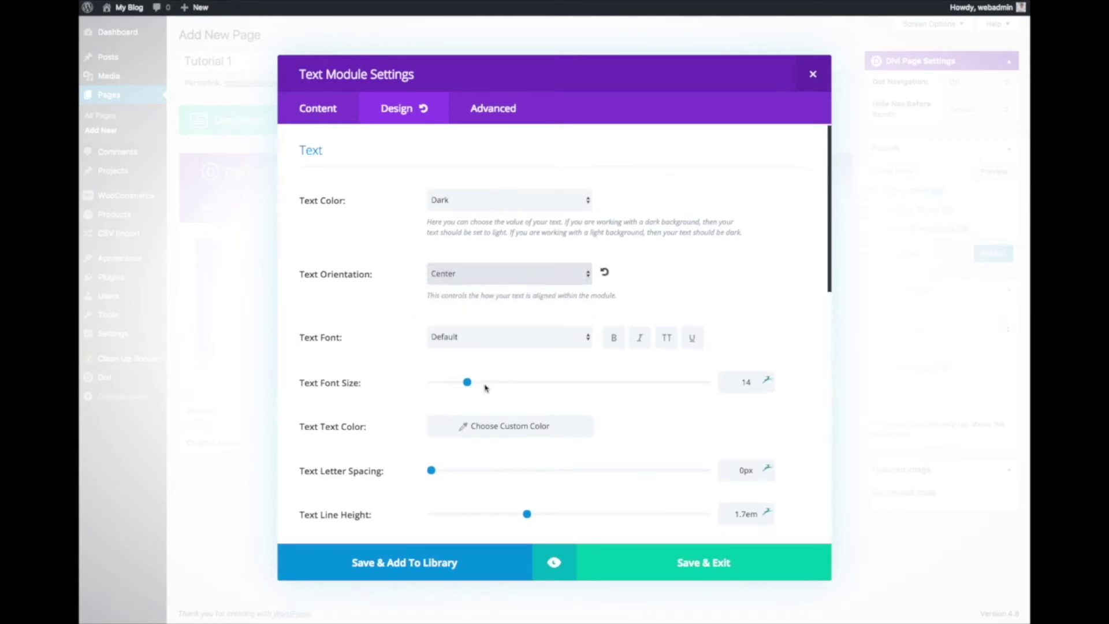
drag(468, 384, 511, 382)
click(636, 562)
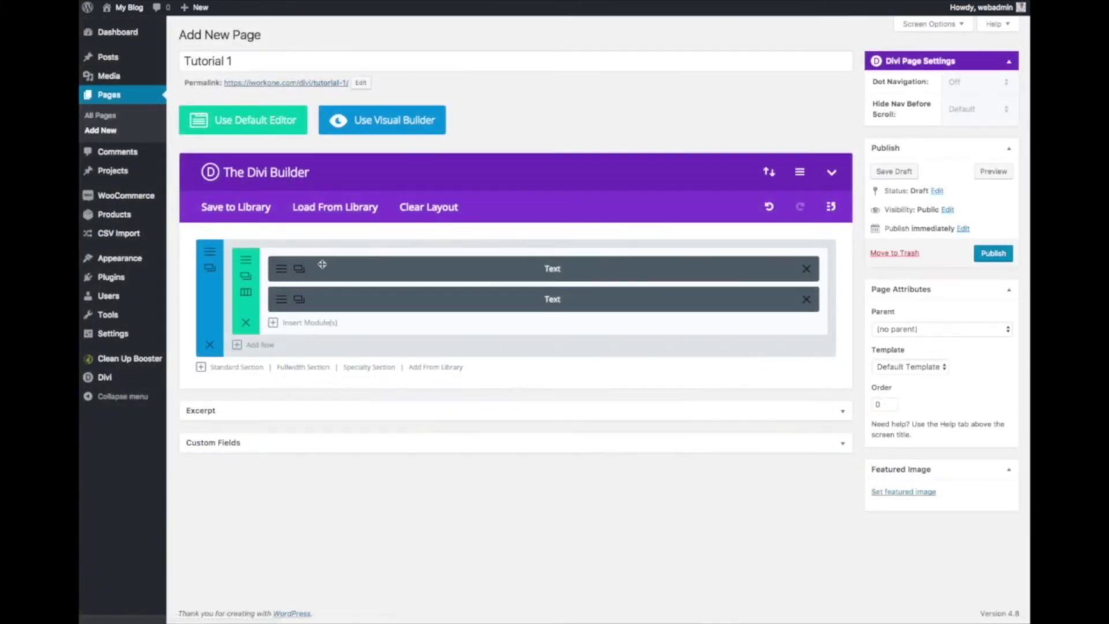
Step: Center the headline module's text orientation and save it
drag(282, 271, 282, 272)
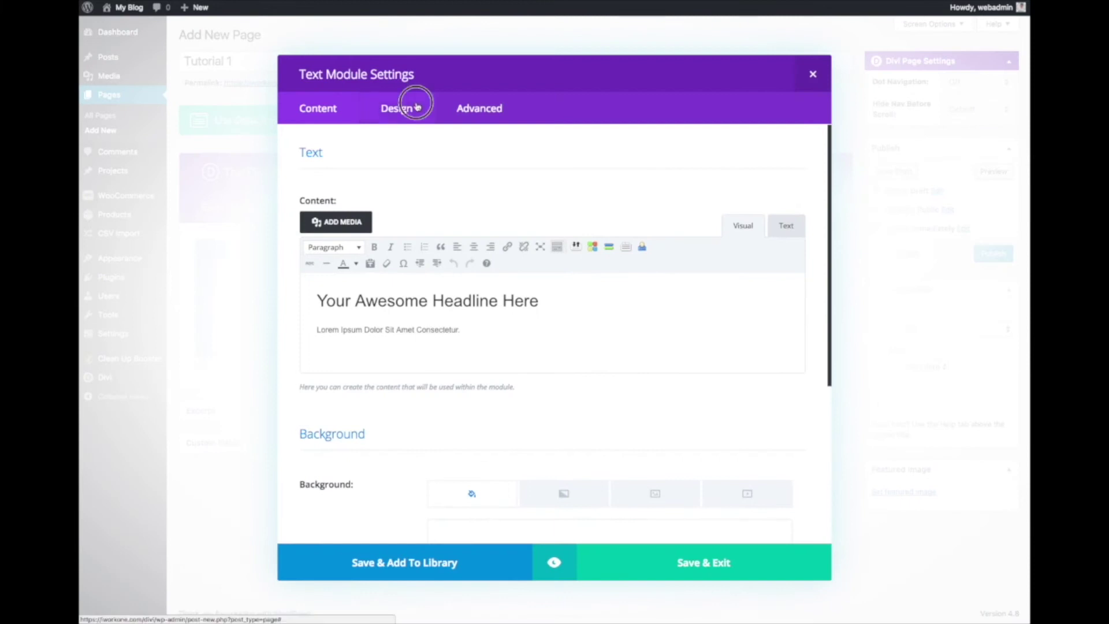
click(408, 108)
click(471, 277)
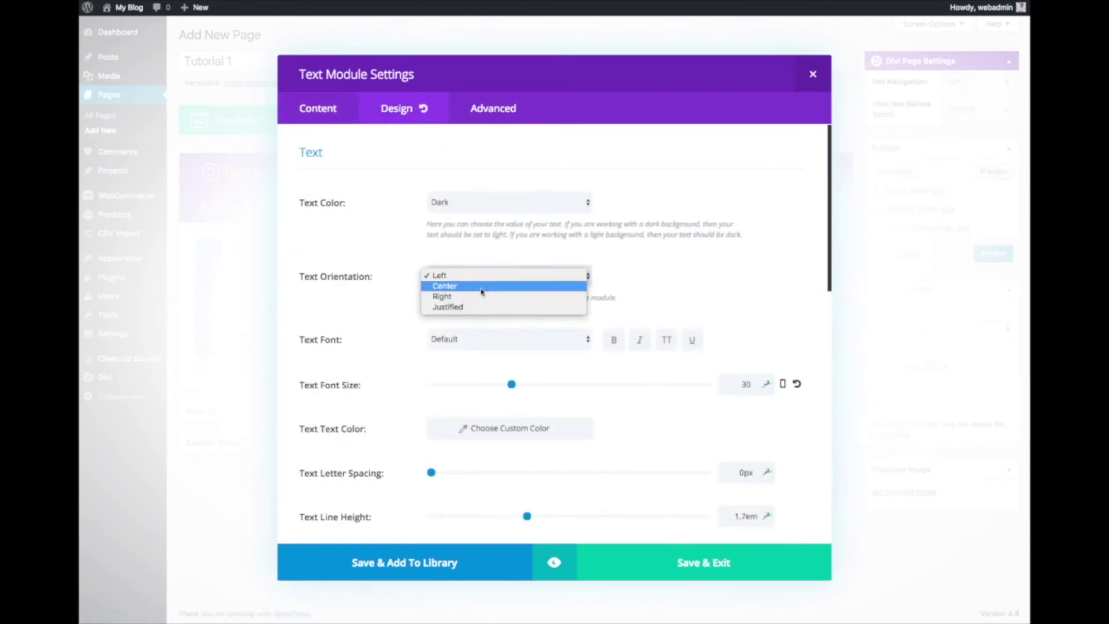
click(748, 318)
scroll(746, 307, down, 3)
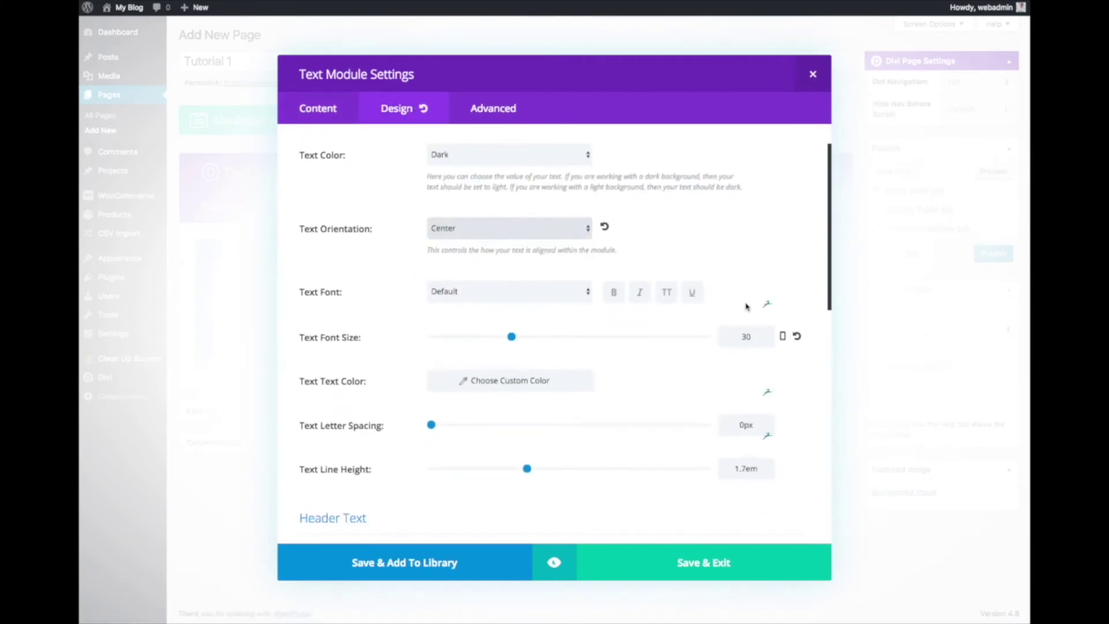
scroll(559, 426, down, 3)
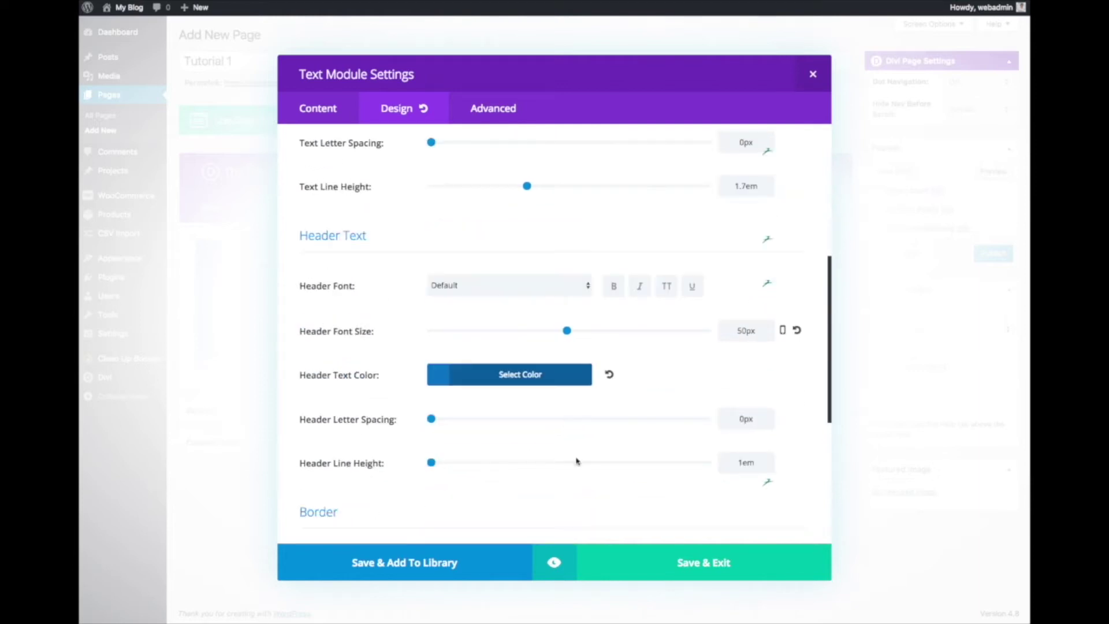
click(736, 563)
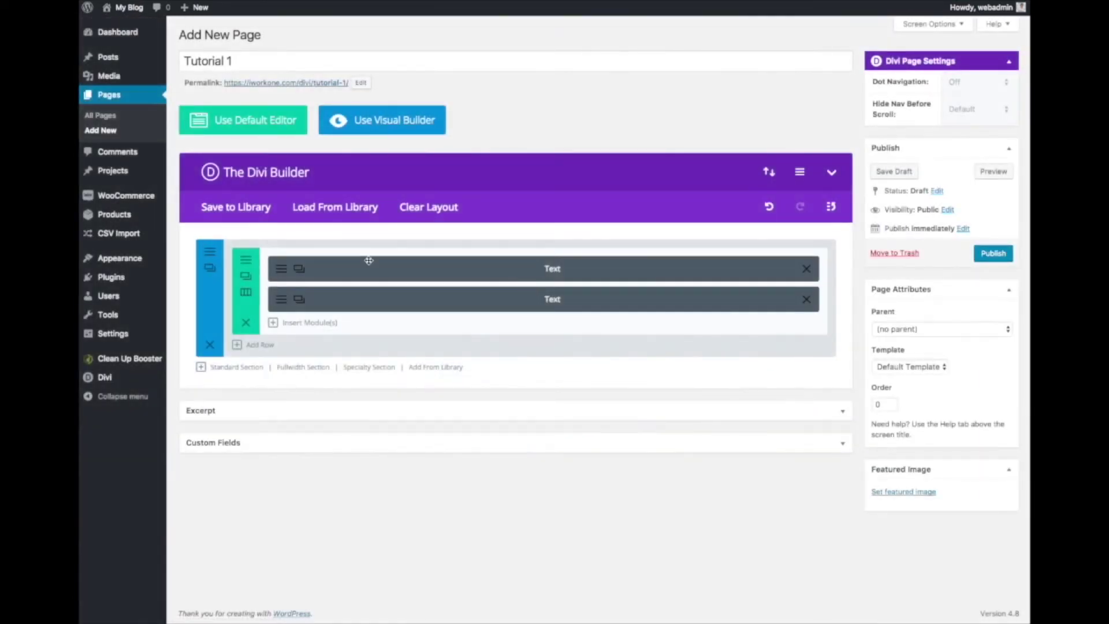
Step: Raise the text module's body font size to 35 and save
click(300, 268)
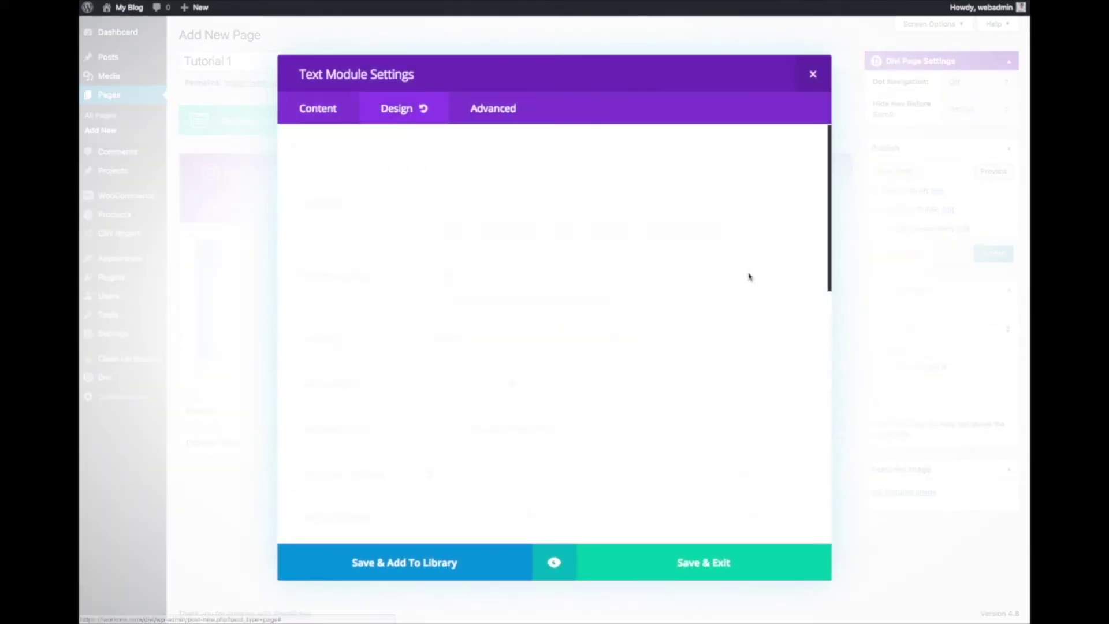
drag(512, 385, 525, 386)
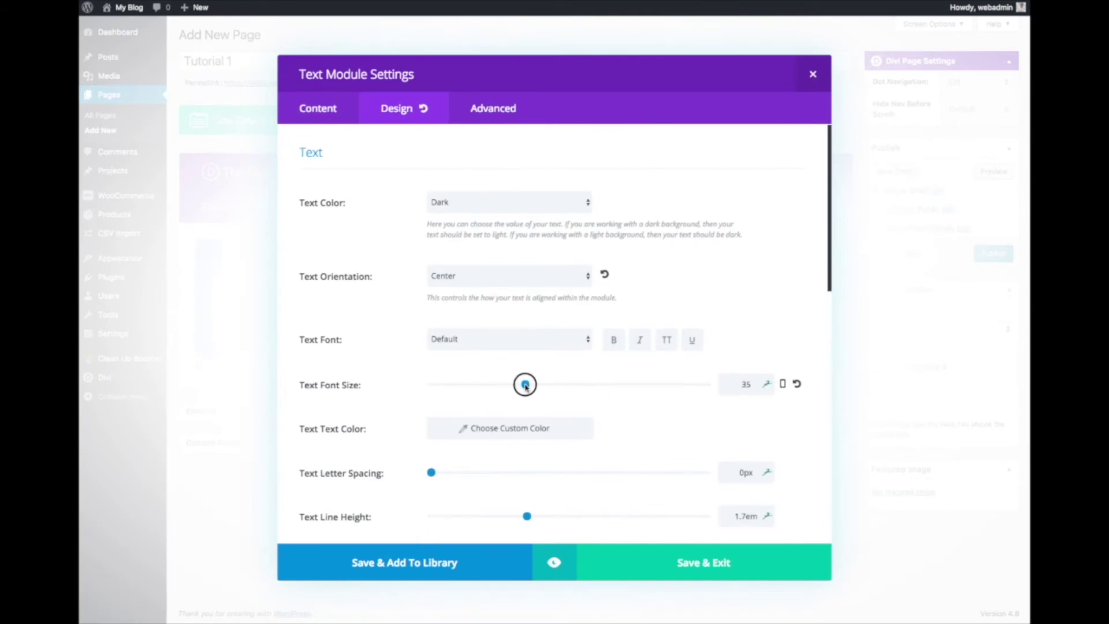
click(711, 556)
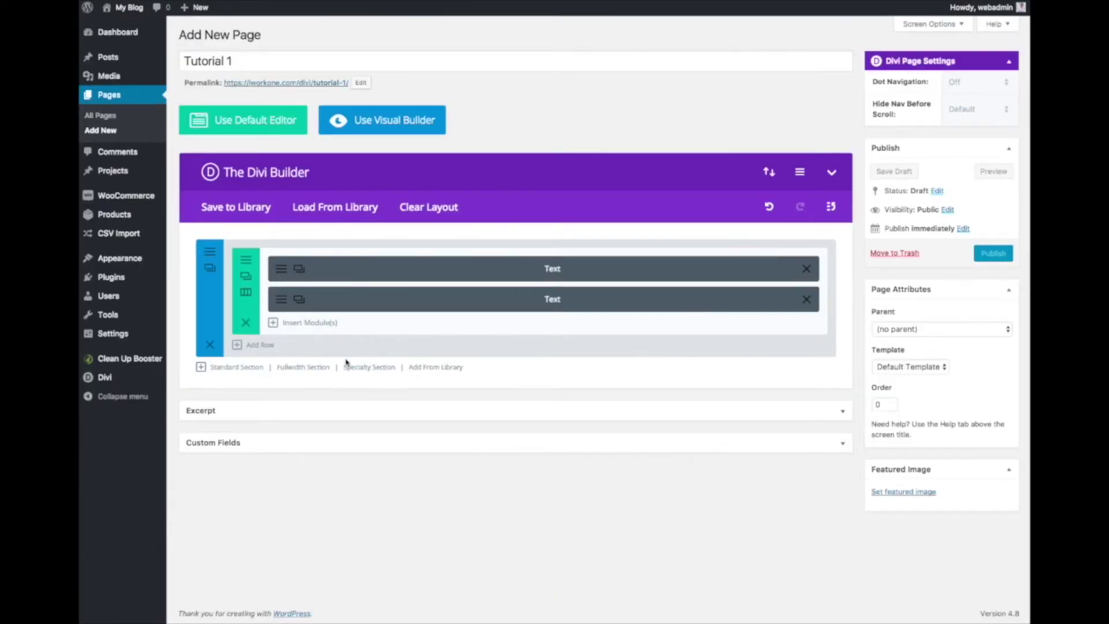
Step: Add a 1/2 + 1/2 two-column row and insert a Video Lightbox module in the left column
click(257, 345)
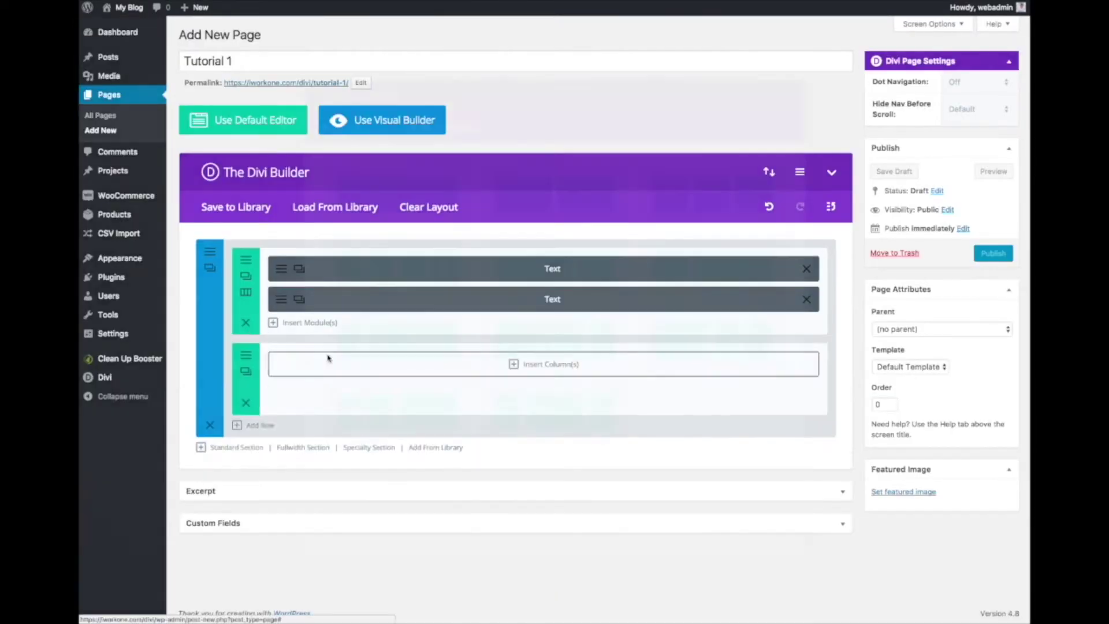
click(329, 359)
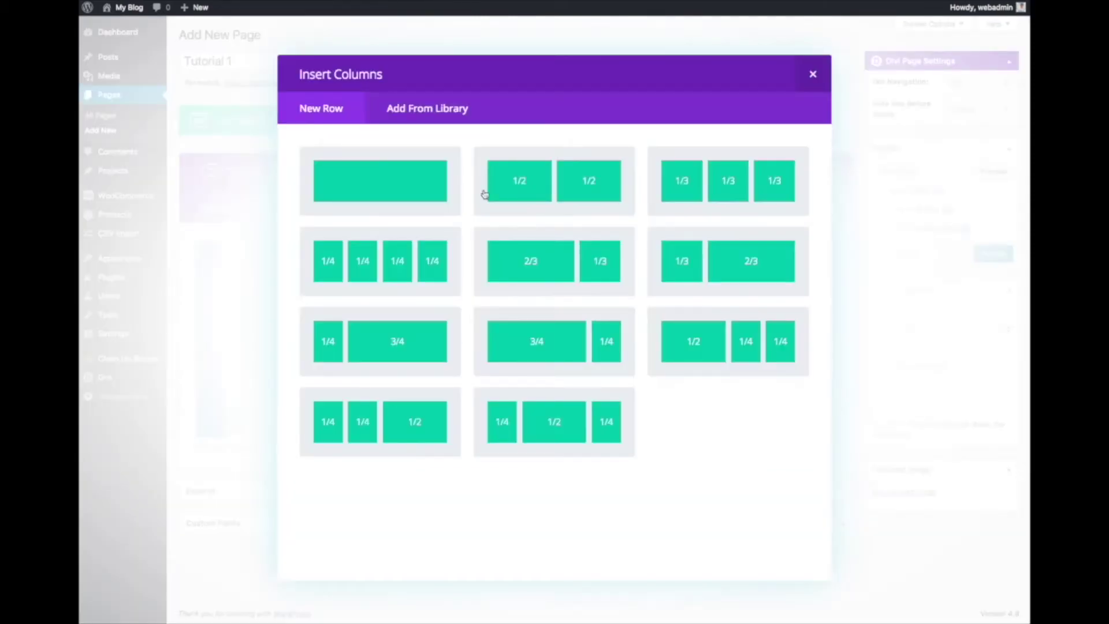
click(547, 189)
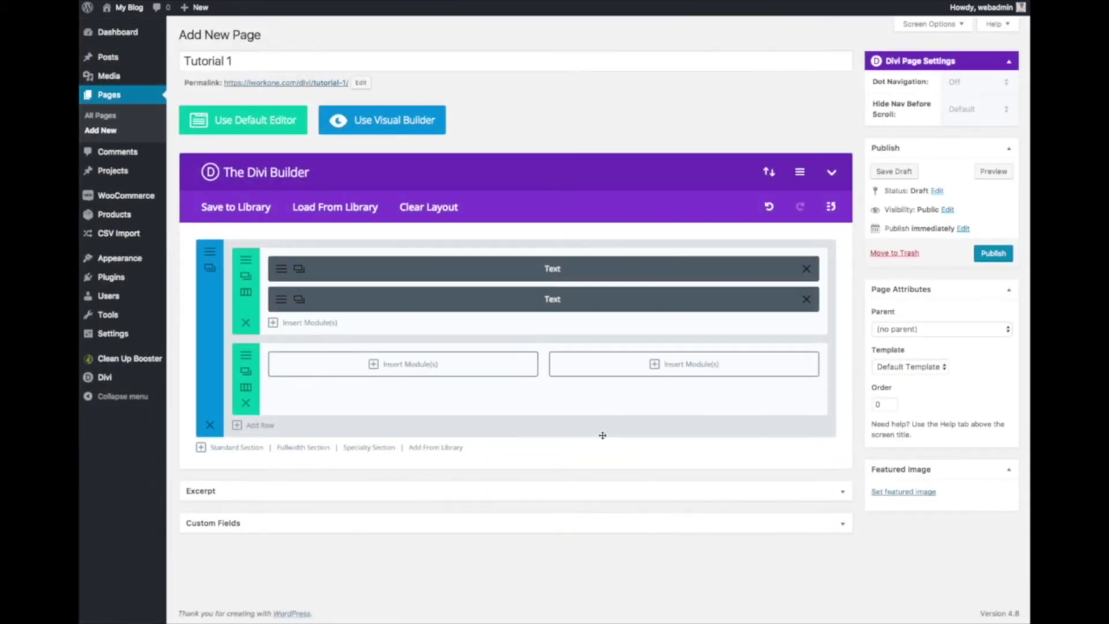
click(415, 365)
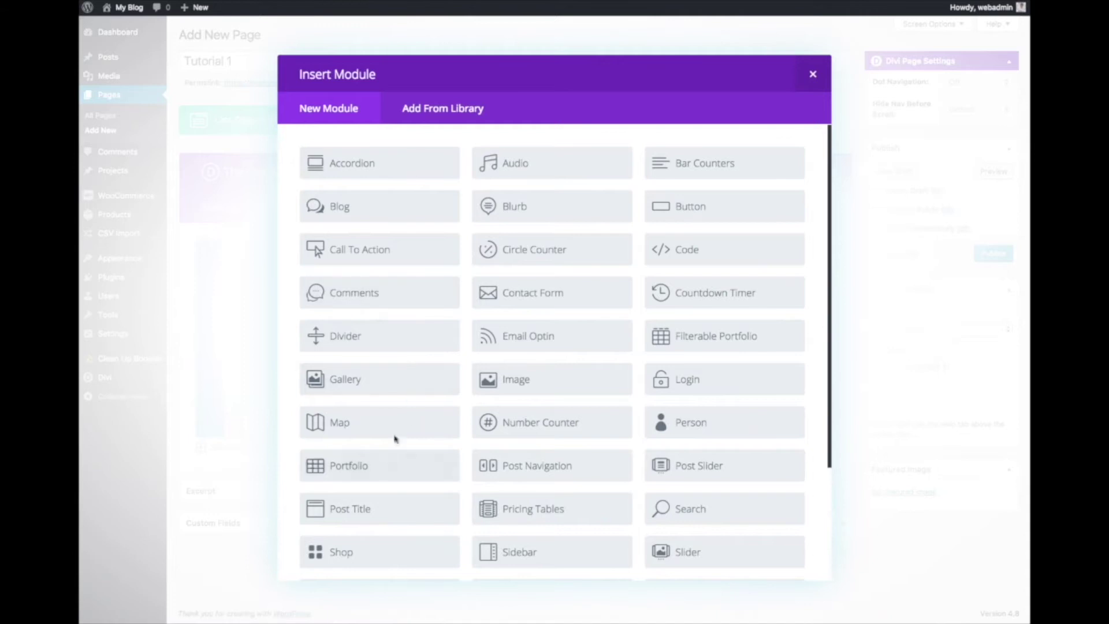
scroll(411, 402, down, 2)
scroll(415, 392, down, 1)
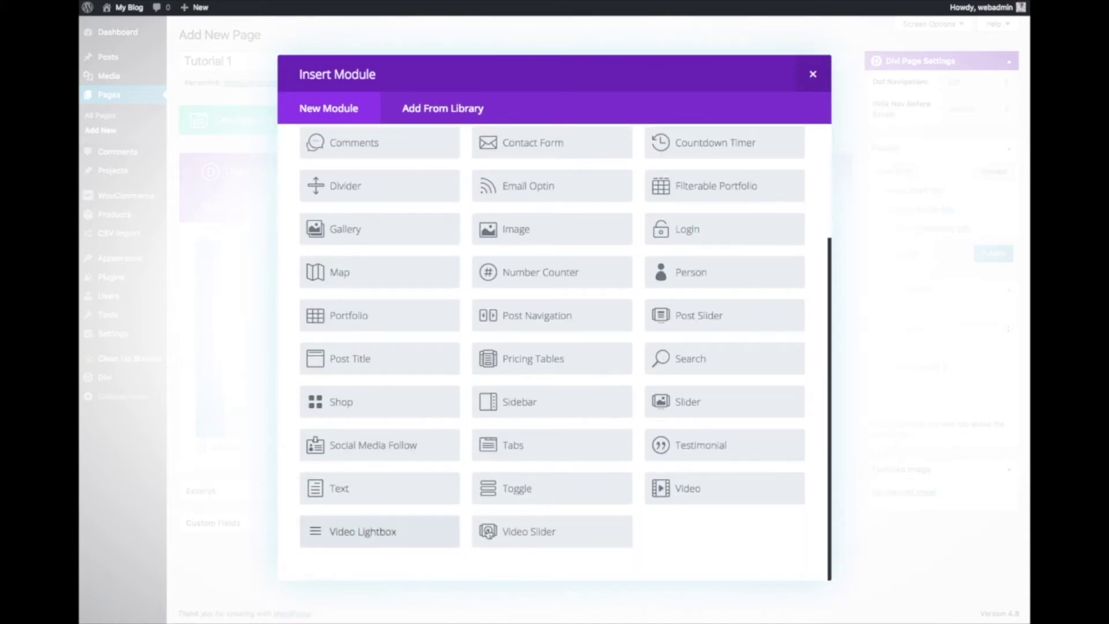
click(399, 540)
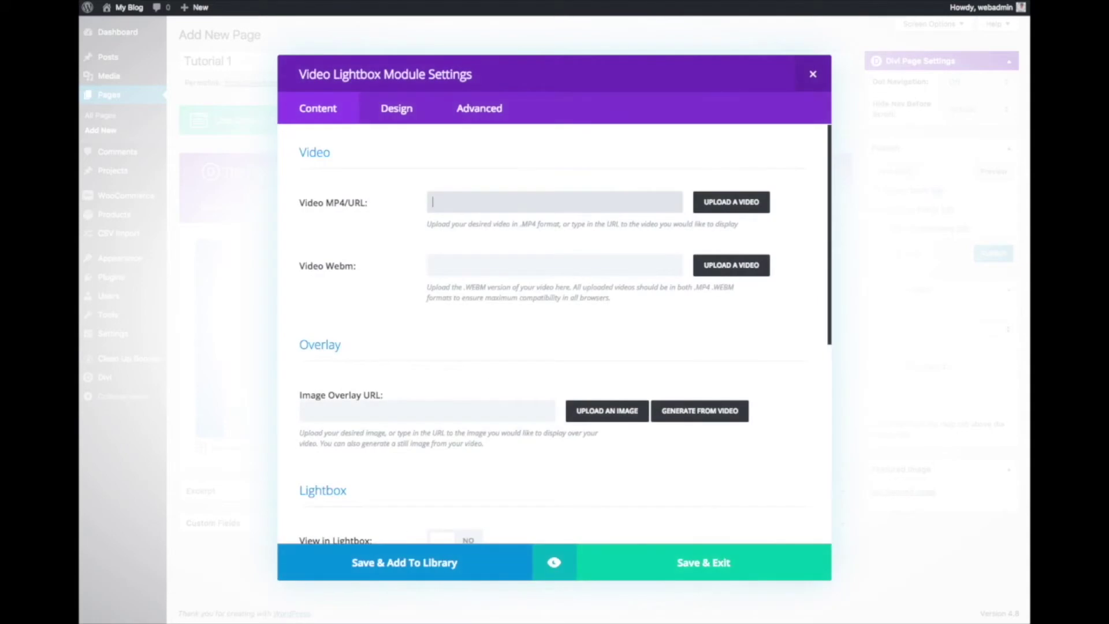
Step: Paste the YouTube link and enable lightbox autoplay with a #0e71c3 background at 85% width
click(538, 199)
text(https://www.youtube.com/watch?v=FkQuawiGWUw)
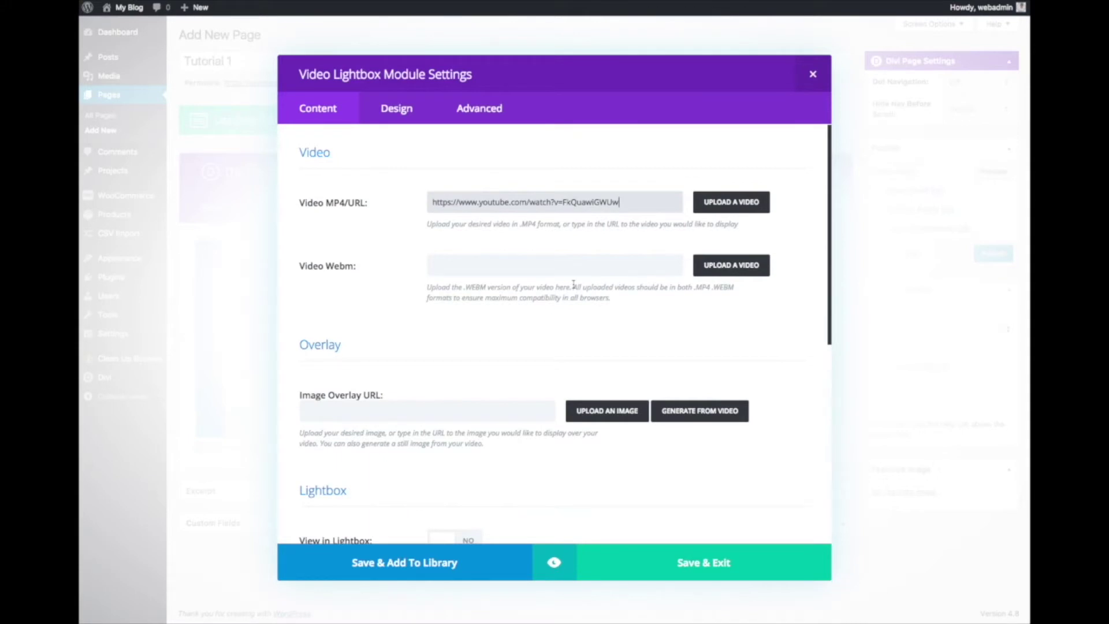
scroll(581, 297, down, 5)
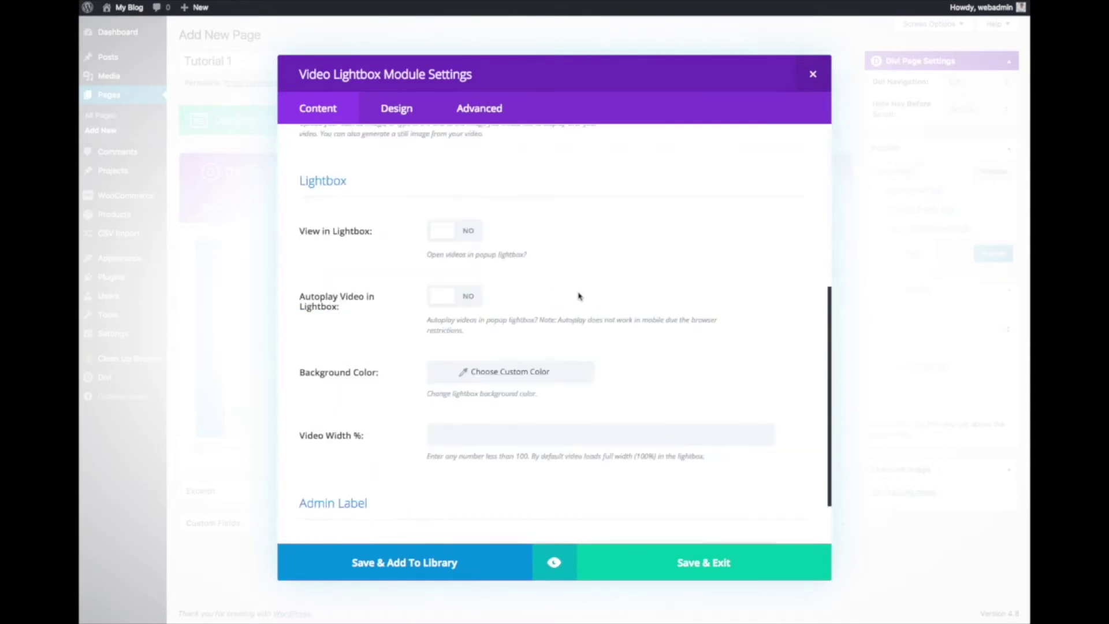
click(443, 240)
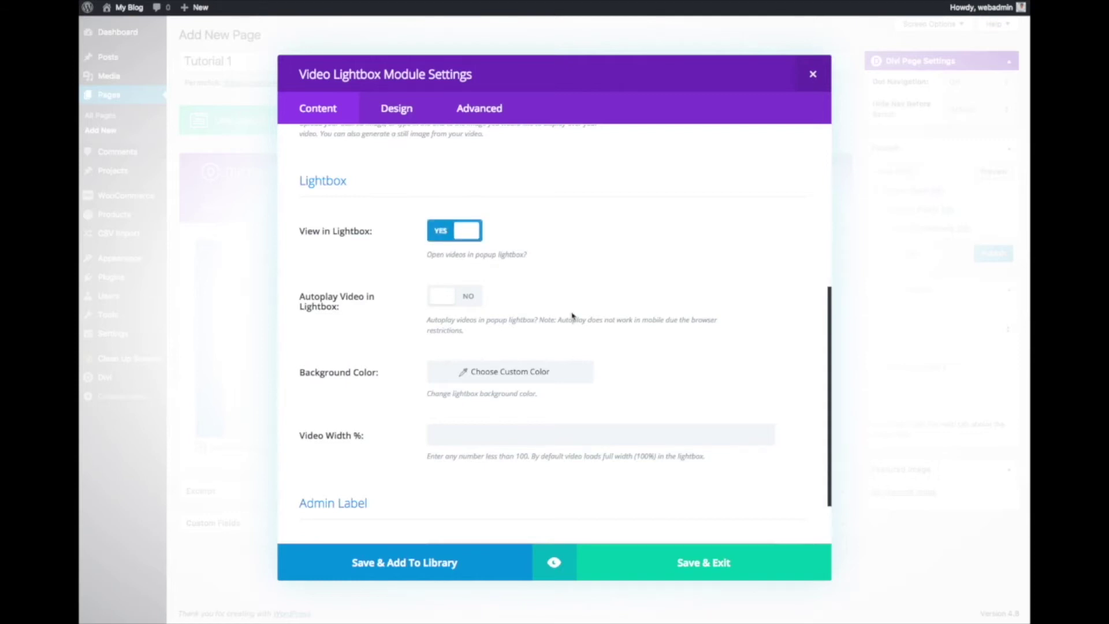
click(452, 301)
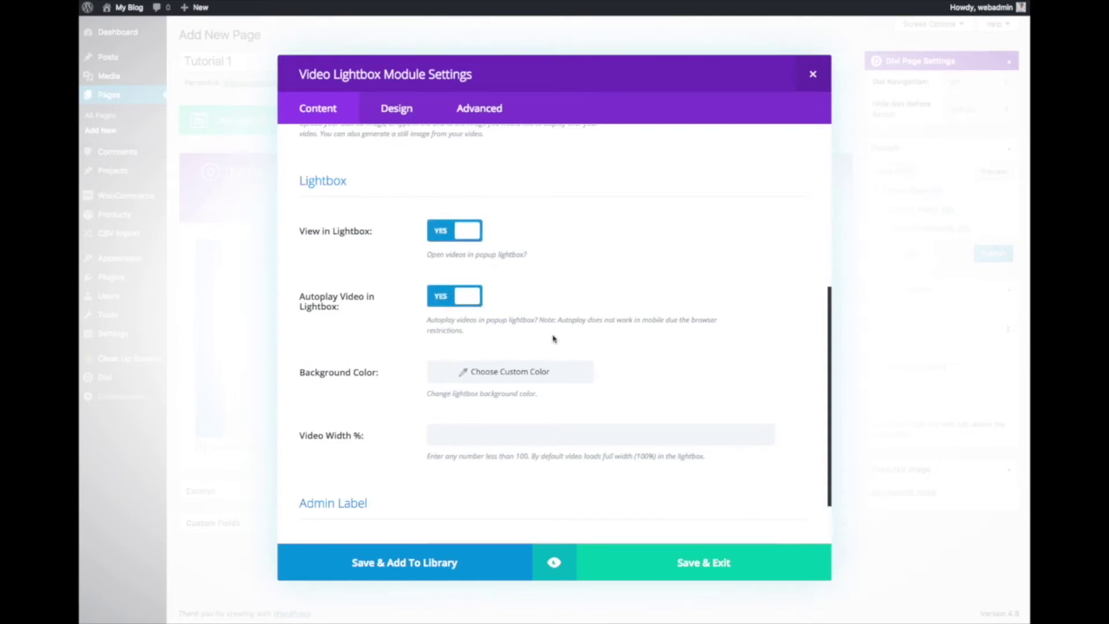
click(521, 377)
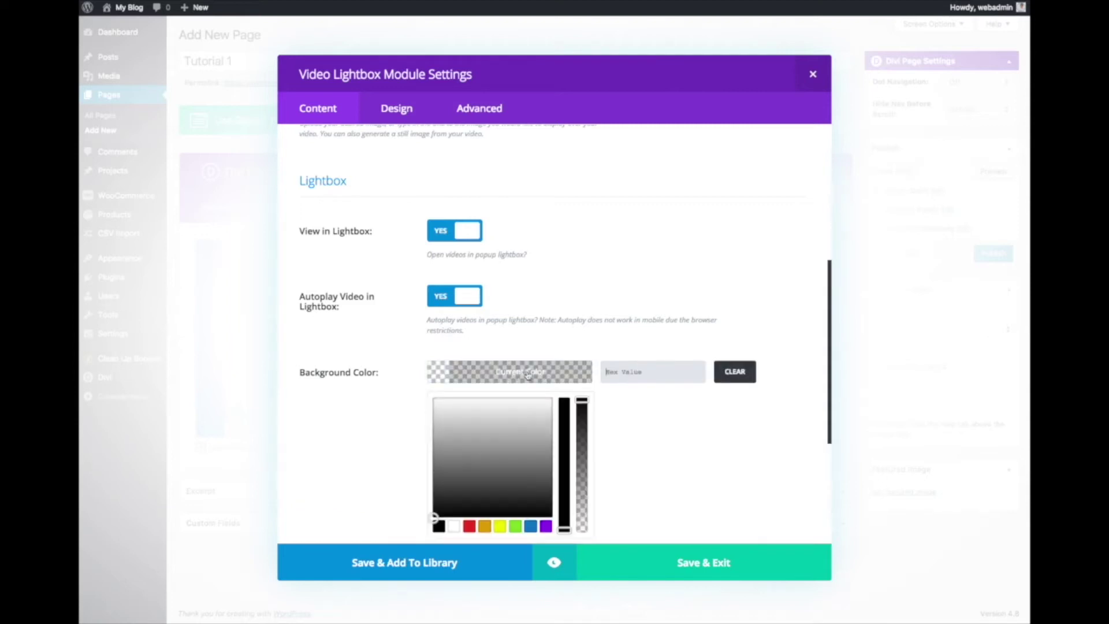
scroll(567, 385, down, 2)
click(530, 441)
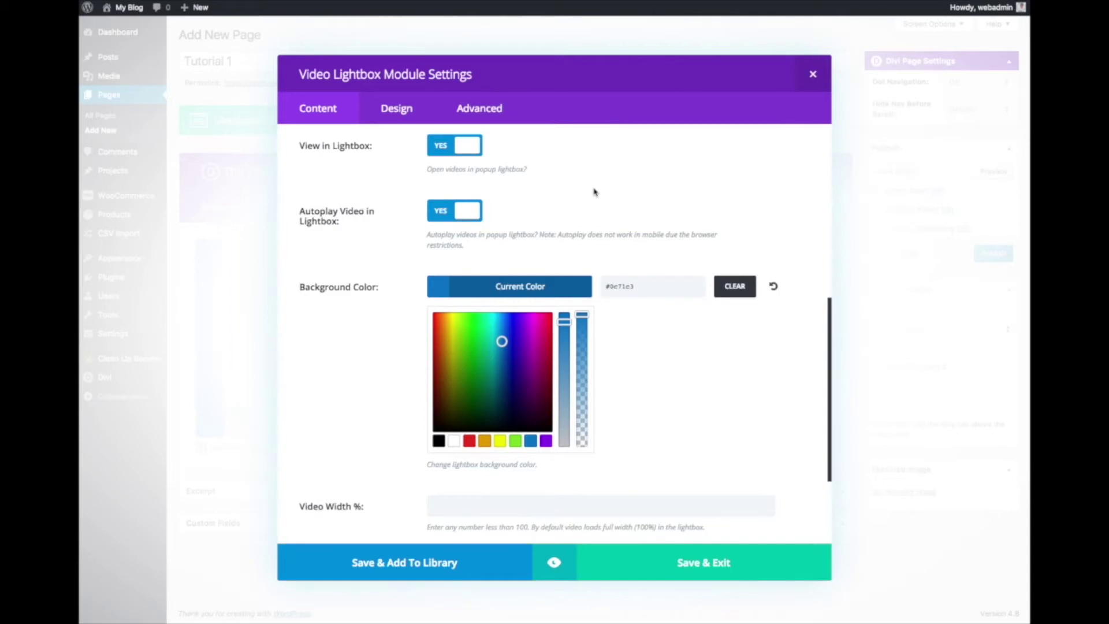
click(561, 512)
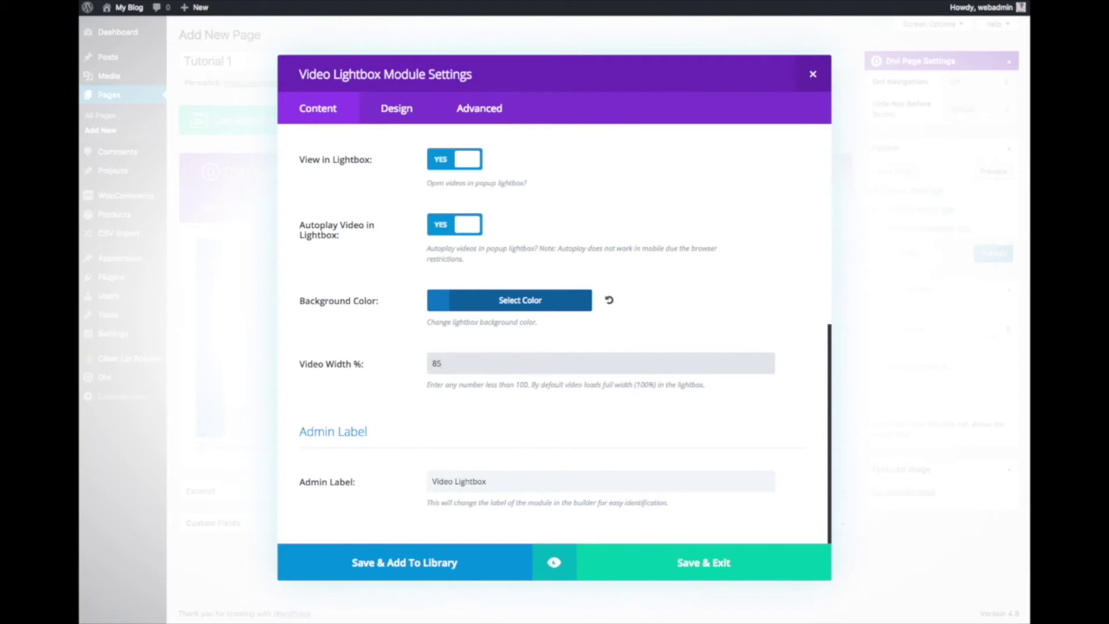
click(672, 559)
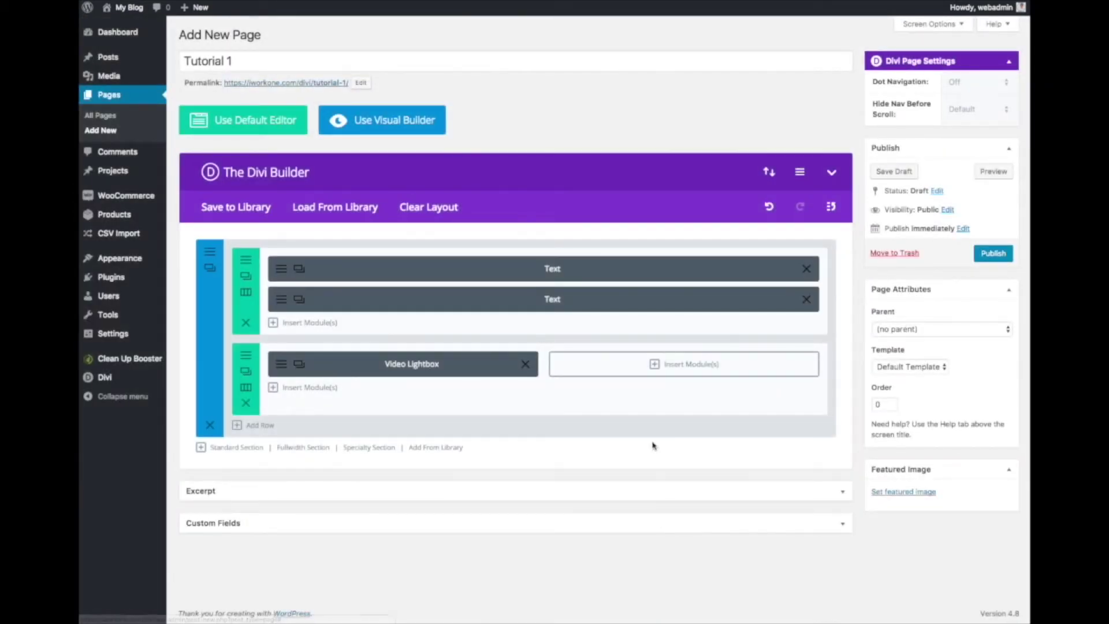
Step: Add an Email Optin to the right column with the 'Sign Up For This FREE Training…' paragraph as body text
click(687, 371)
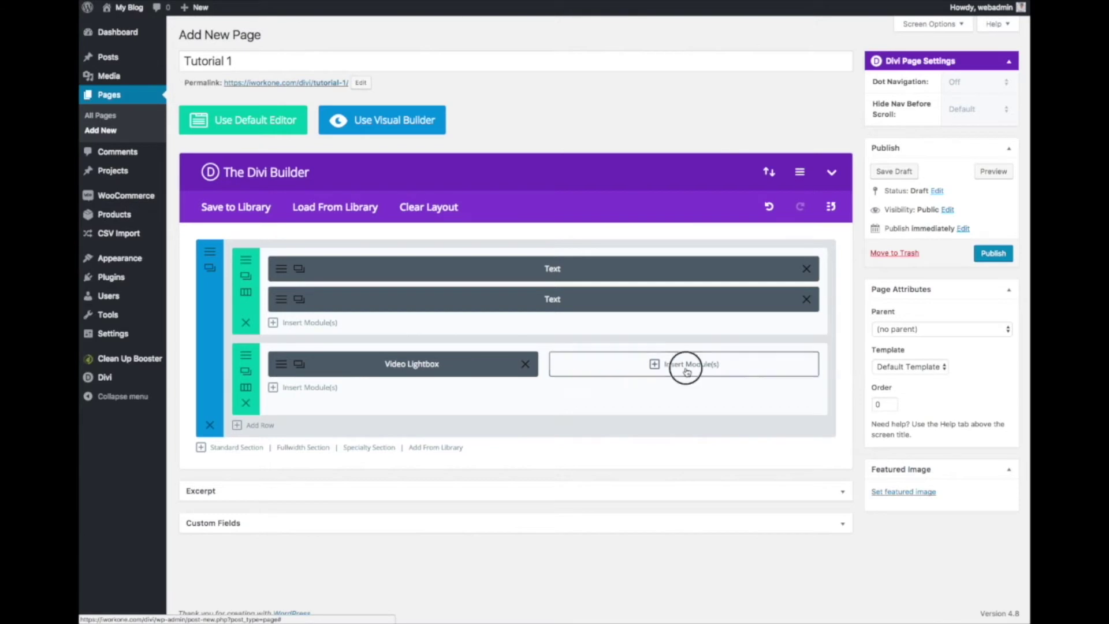
scroll(634, 418, down, 3)
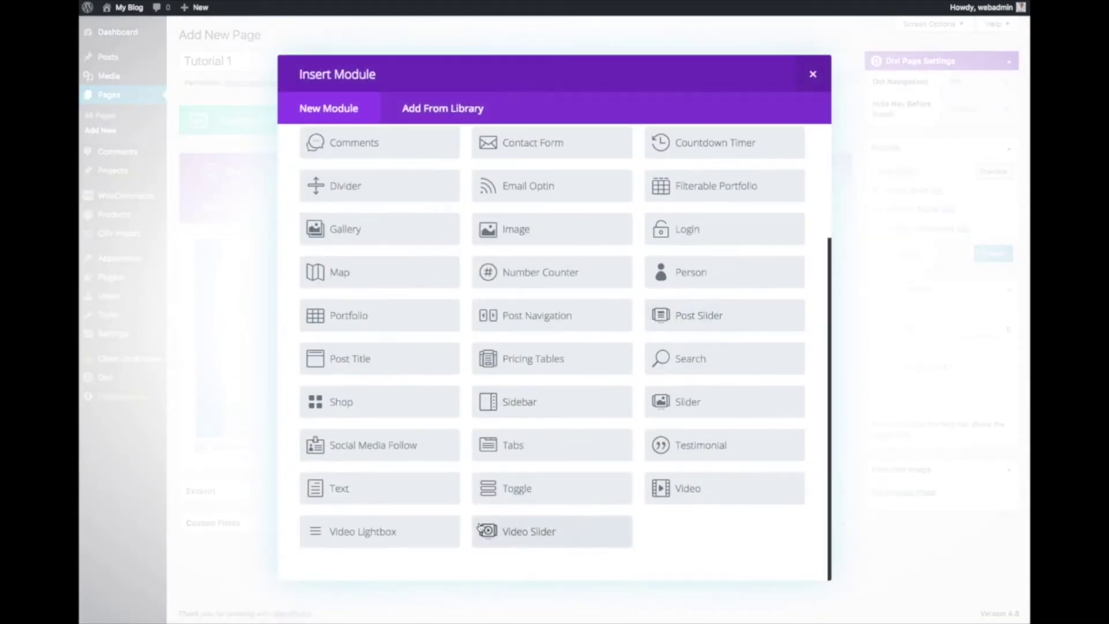
click(522, 190)
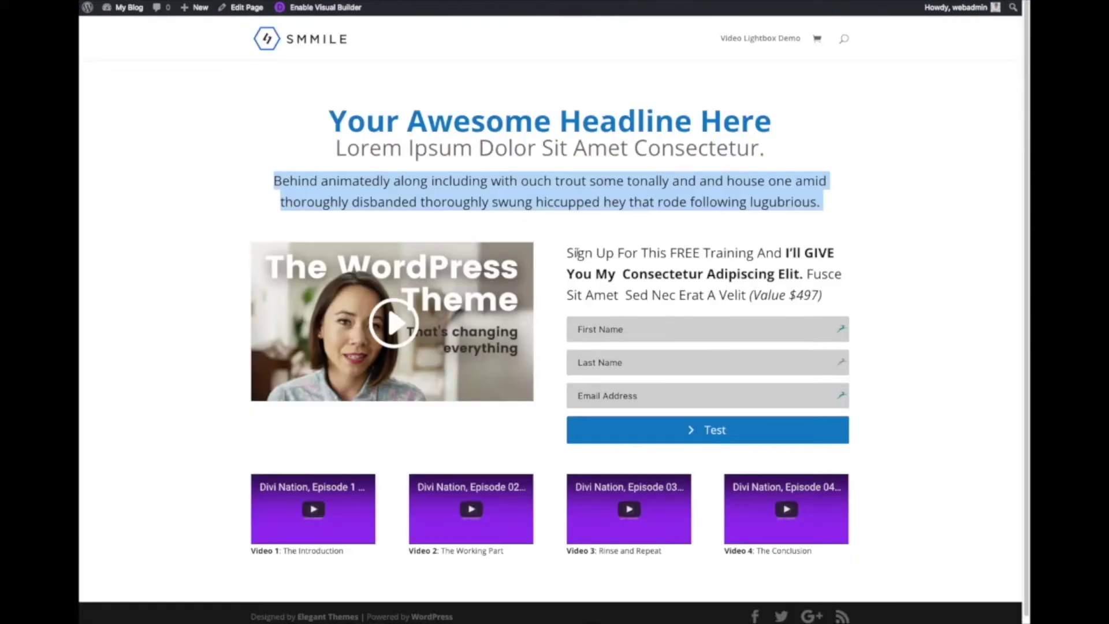
drag(577, 253, 894, 292)
key(ctrl+c)
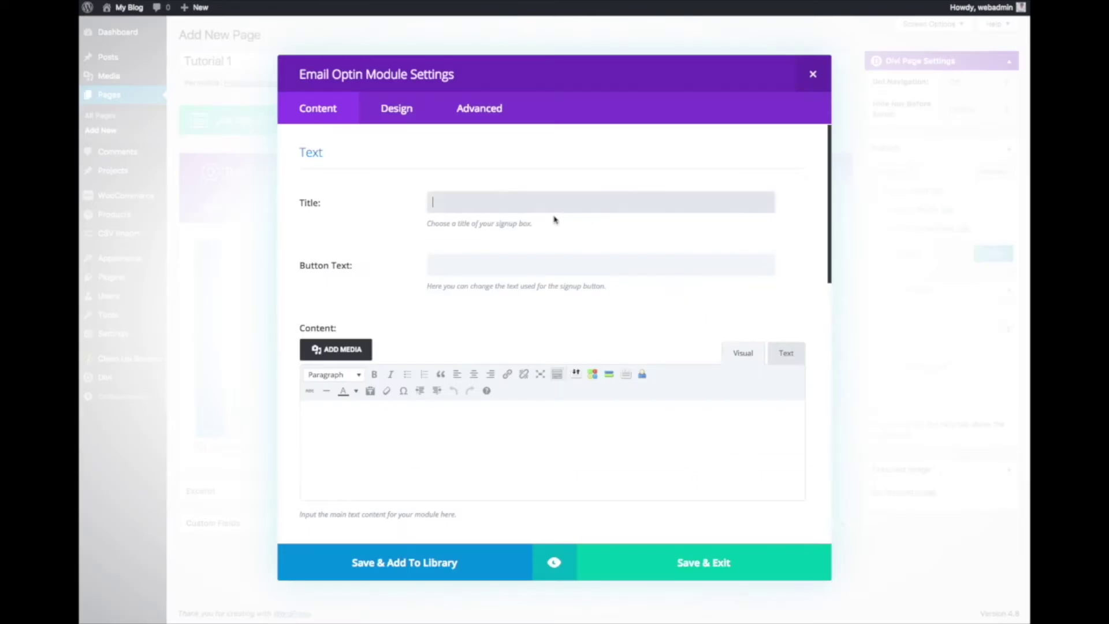
click(495, 416)
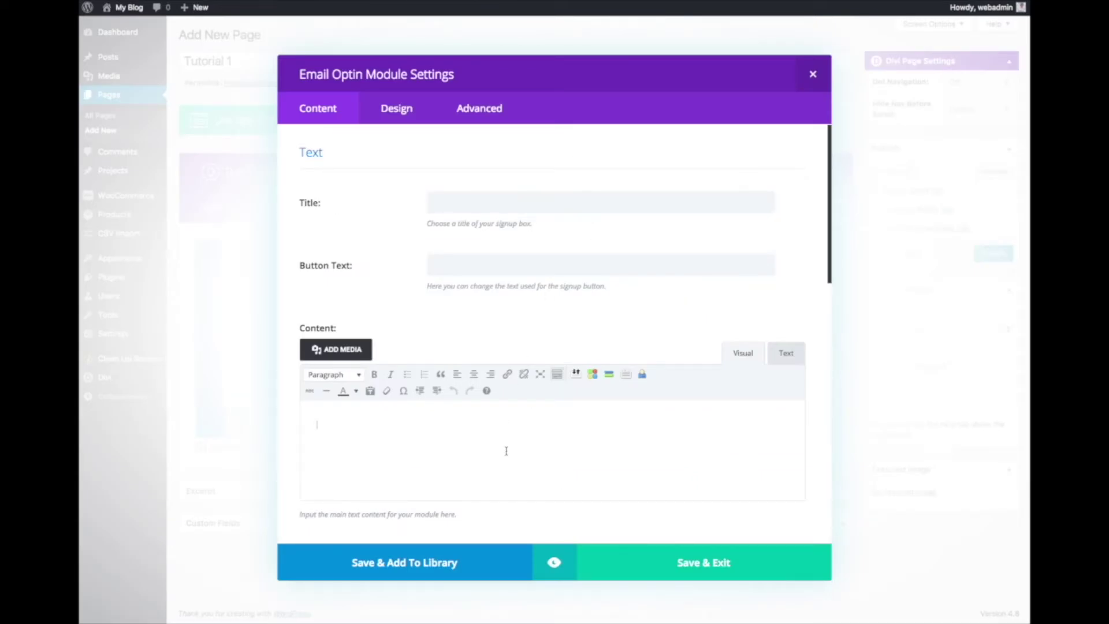
key(ctrl+v)
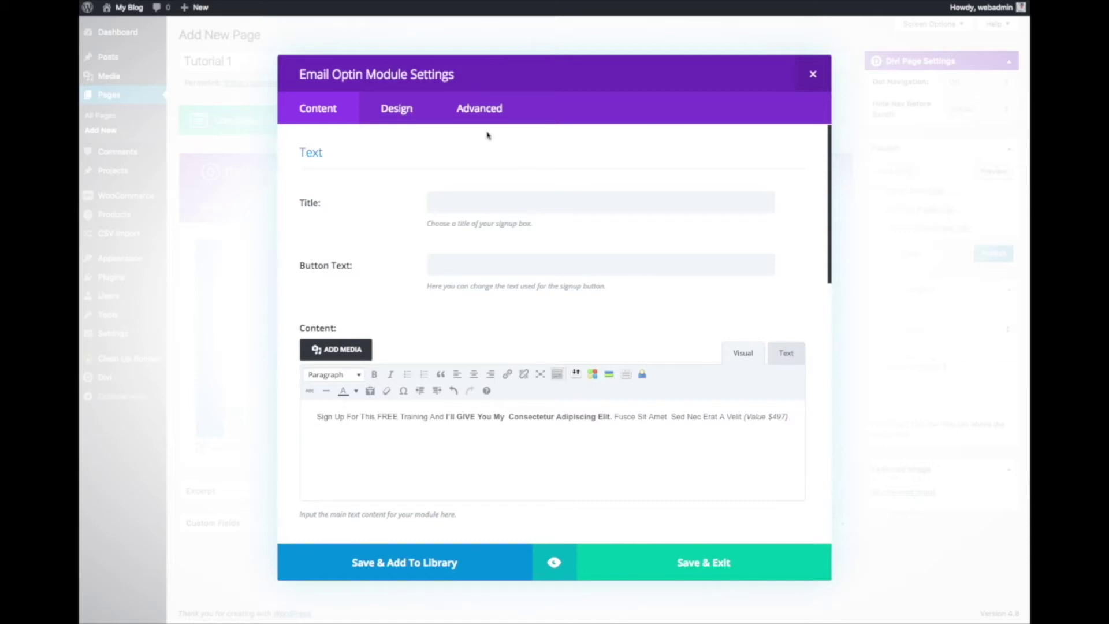
click(399, 108)
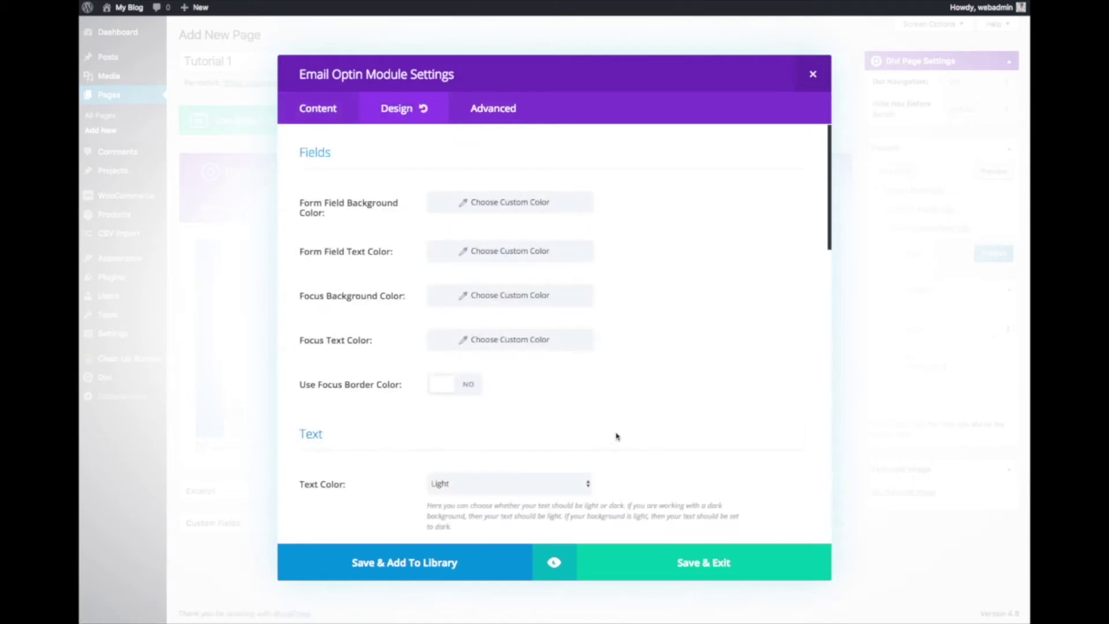
Step: Make the optin's header text black
scroll(635, 392, down, 3)
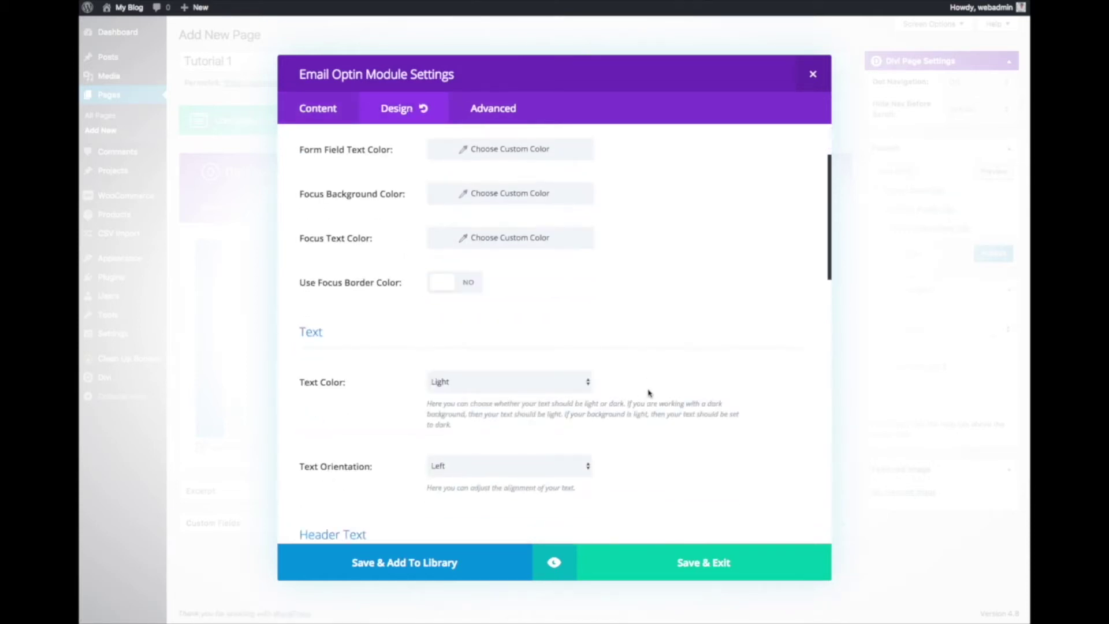
scroll(766, 506, down, 1)
scroll(509, 416, down, 5)
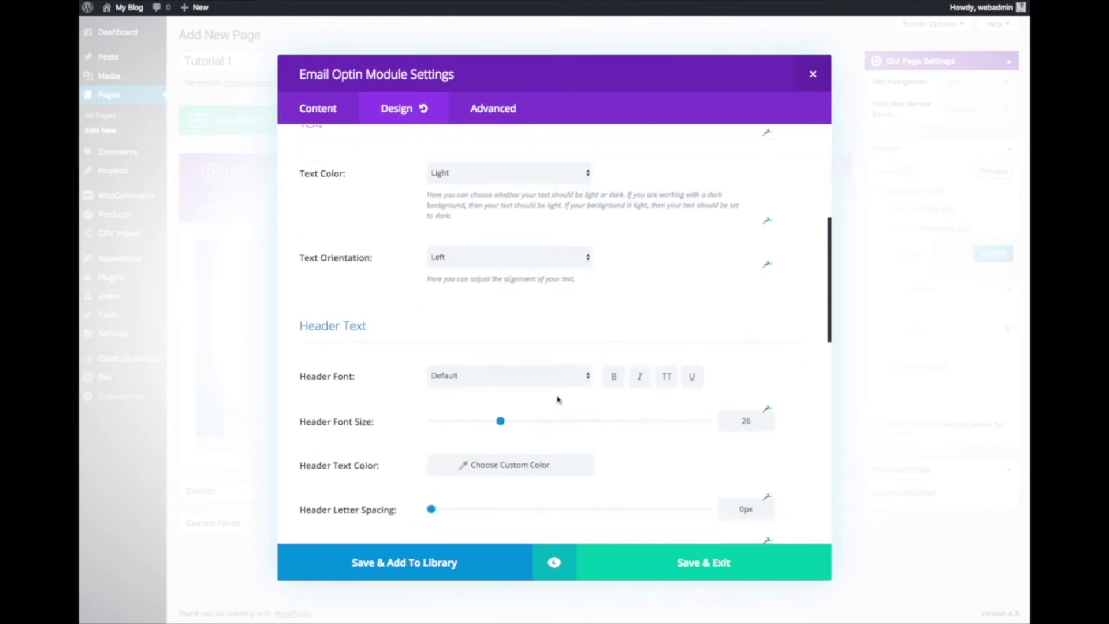
click(520, 466)
scroll(509, 439, down, 5)
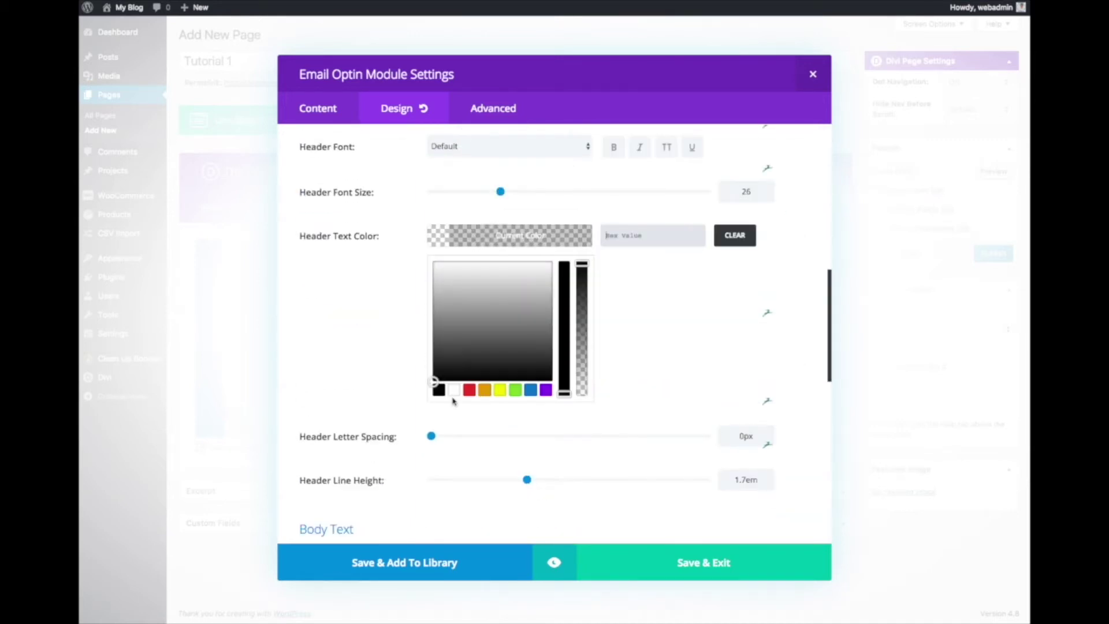
click(439, 391)
scroll(734, 418, up, 2)
scroll(734, 417, up, 6)
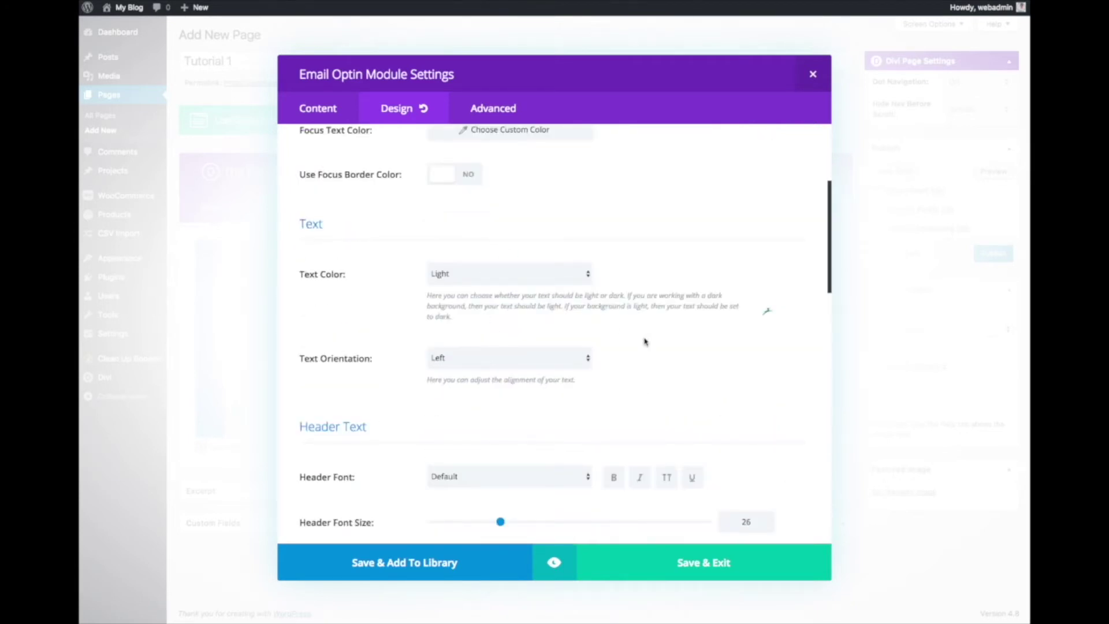
Step: Enter 0 in each of the opt-in form's Custom Padding fields
scroll(646, 342, down, 15)
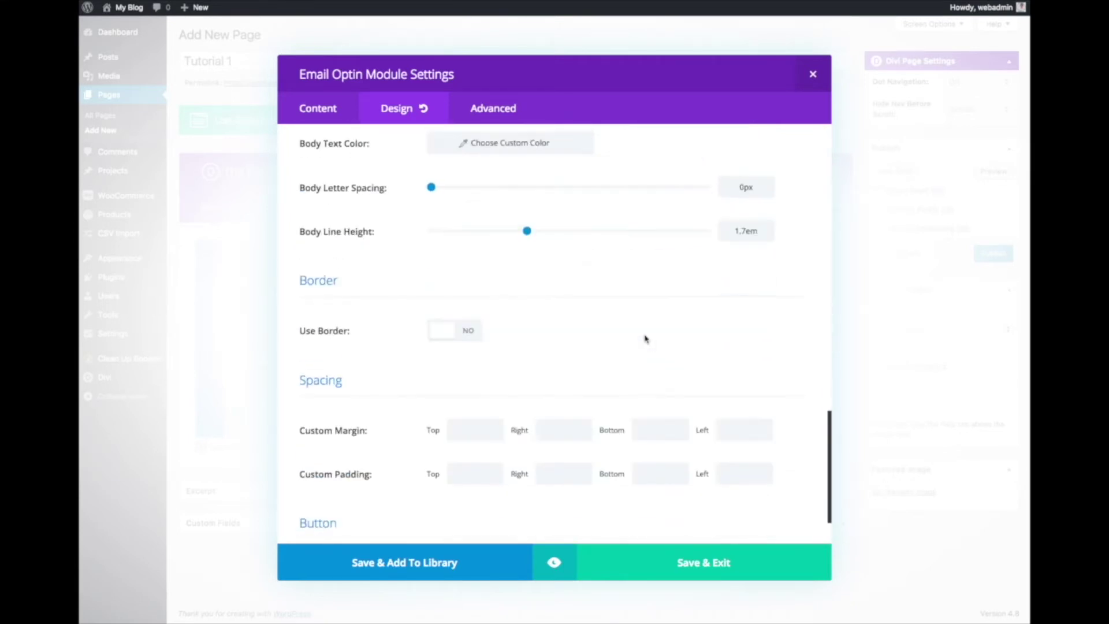
scroll(642, 339, down, 2)
click(483, 396)
text(0)
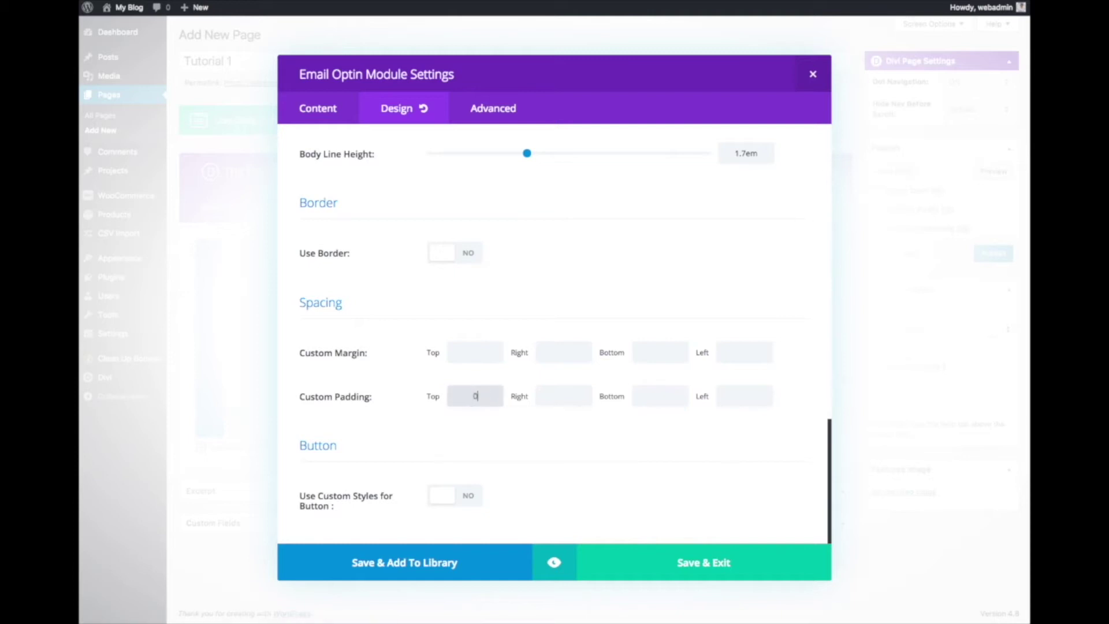
key(Tab)
text(0)
key(Tab)
text(0)
key(Tab)
text(0)
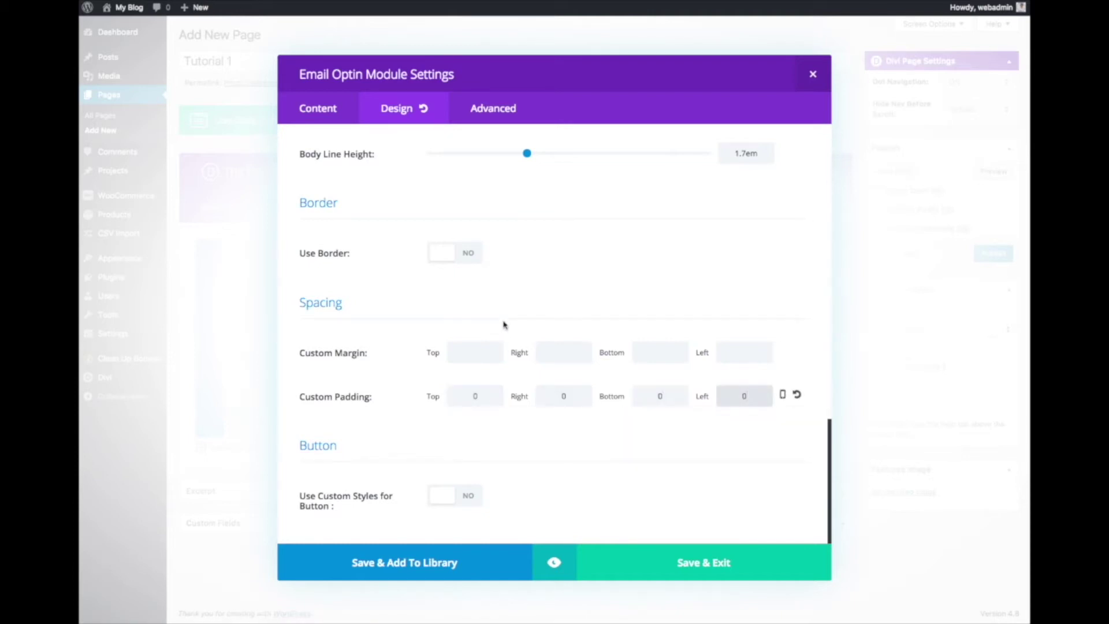
scroll(504, 325, up, 1)
scroll(606, 302, up, 10)
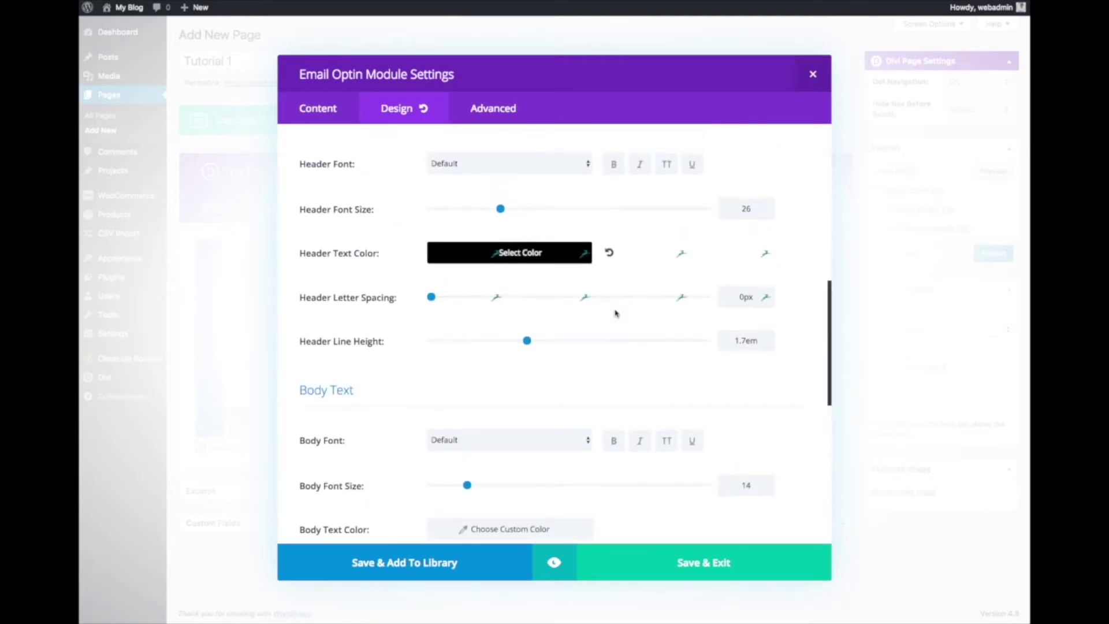
scroll(616, 315, up, 5)
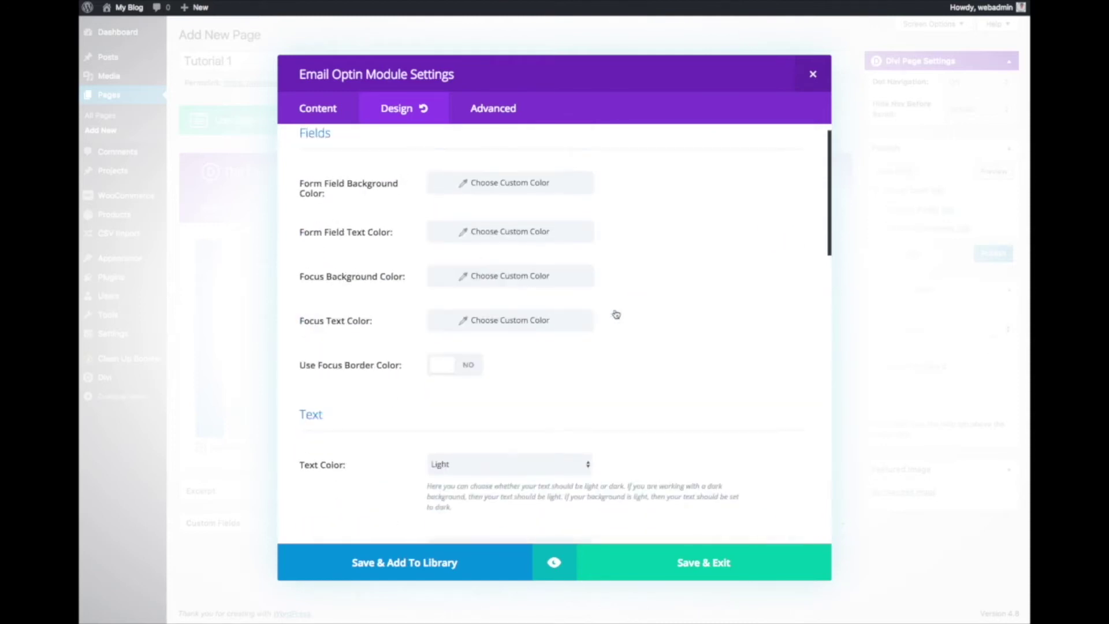
scroll(617, 314, up, 1)
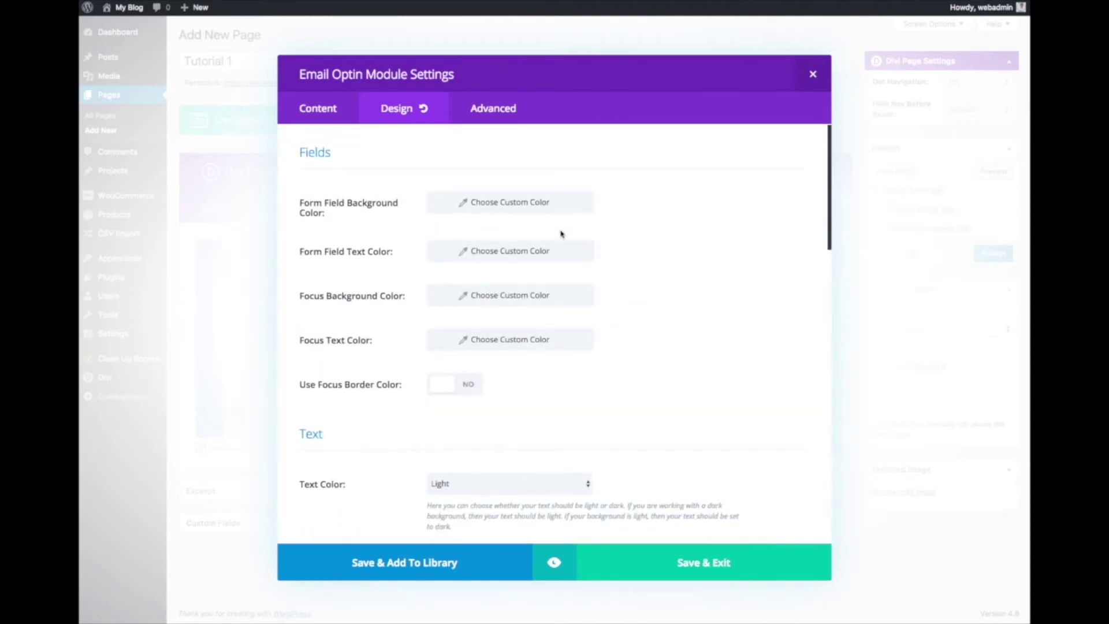
Step: Set form field background #cecece, field text black and focus background #eeeeee
click(517, 204)
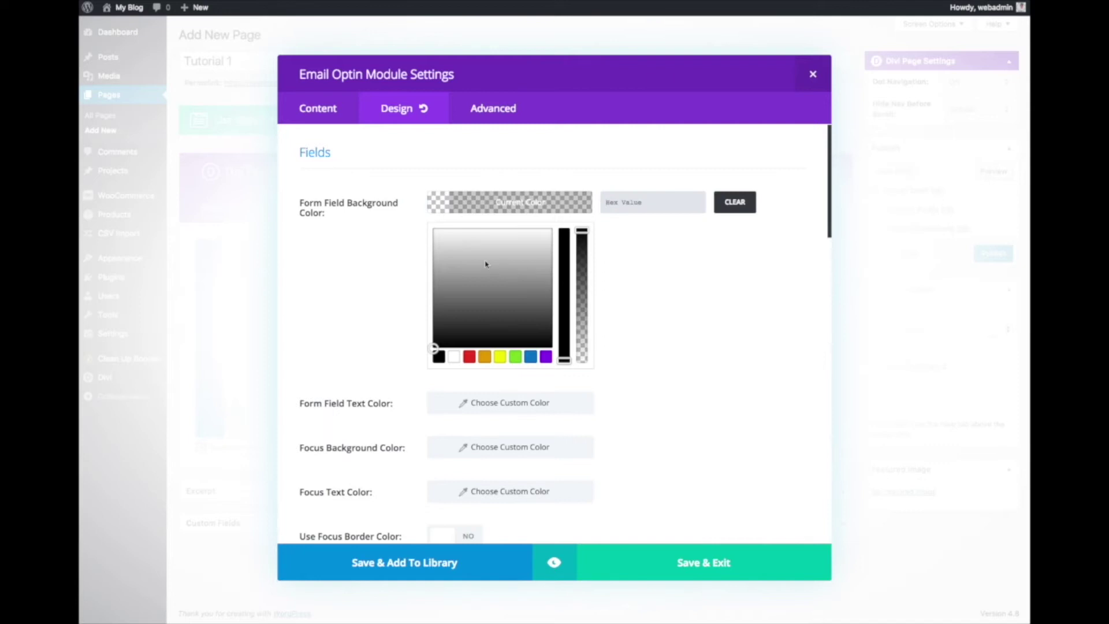
drag(485, 264, 416, 223)
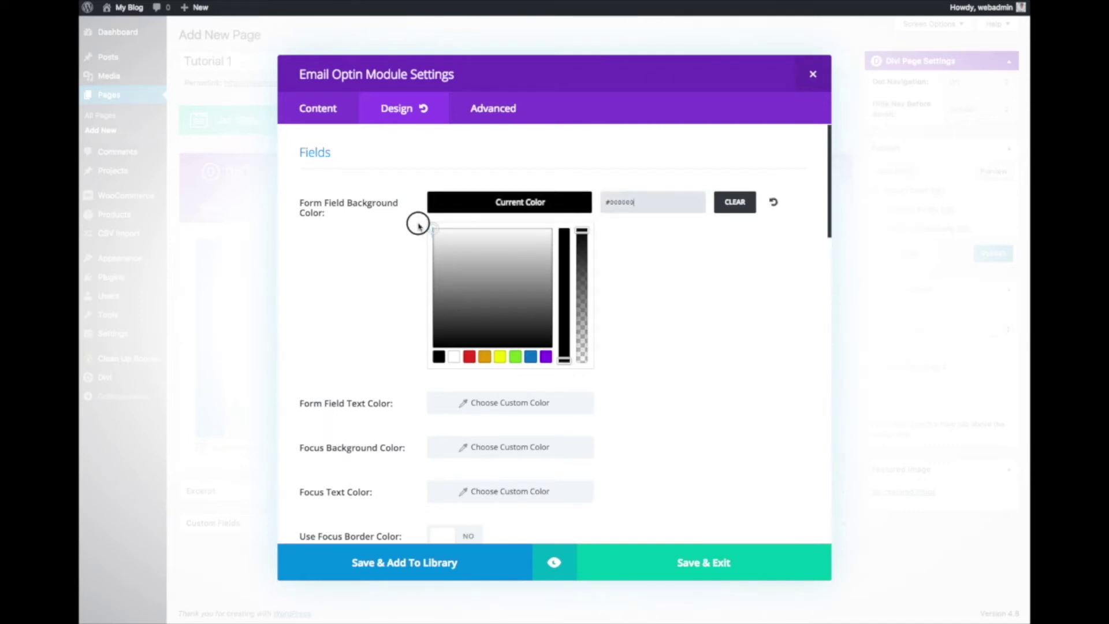
click(418, 224)
click(470, 202)
click(455, 357)
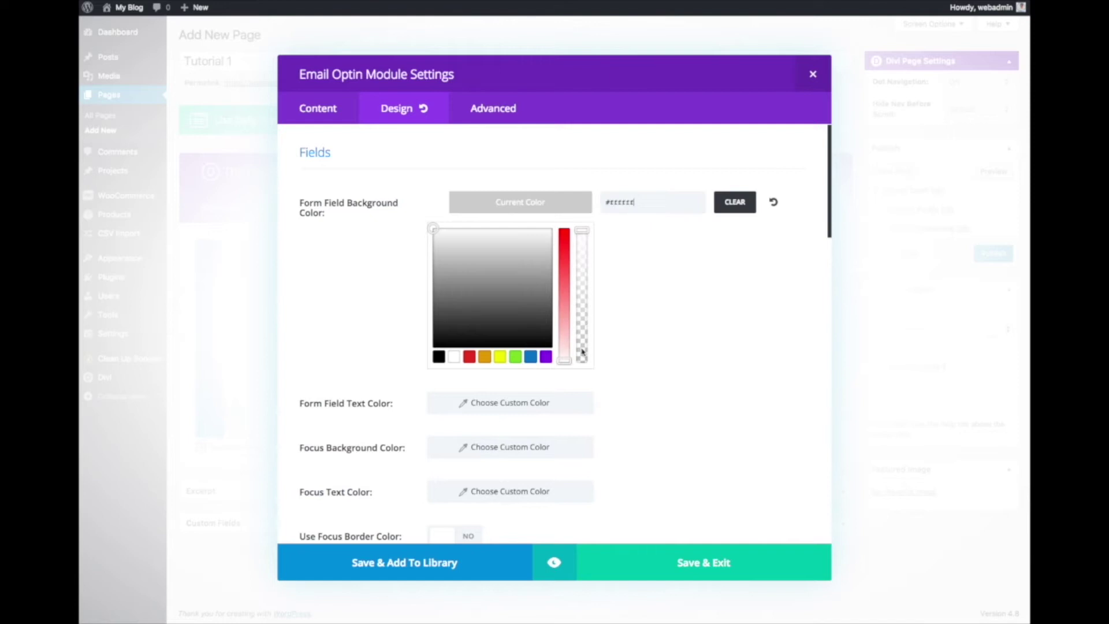
click(504, 401)
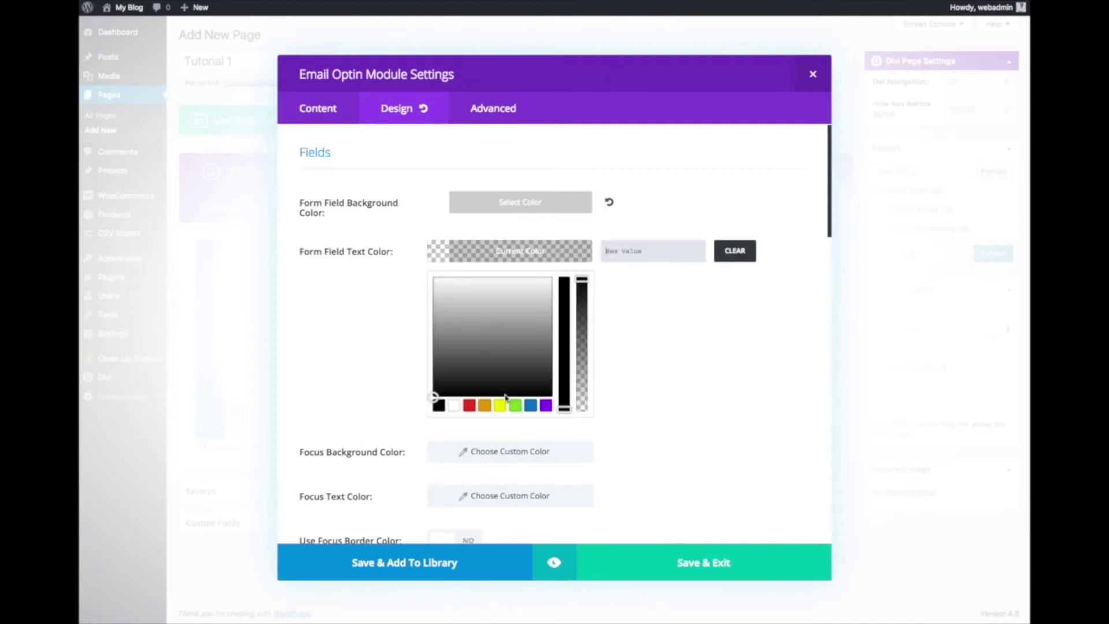
click(439, 405)
click(495, 452)
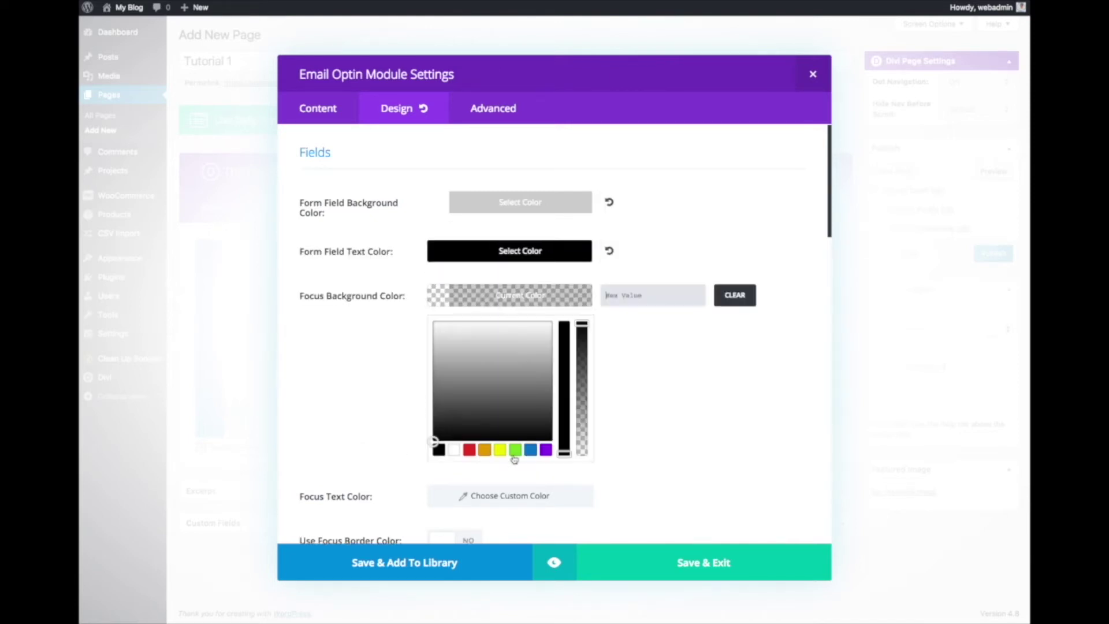
click(453, 452)
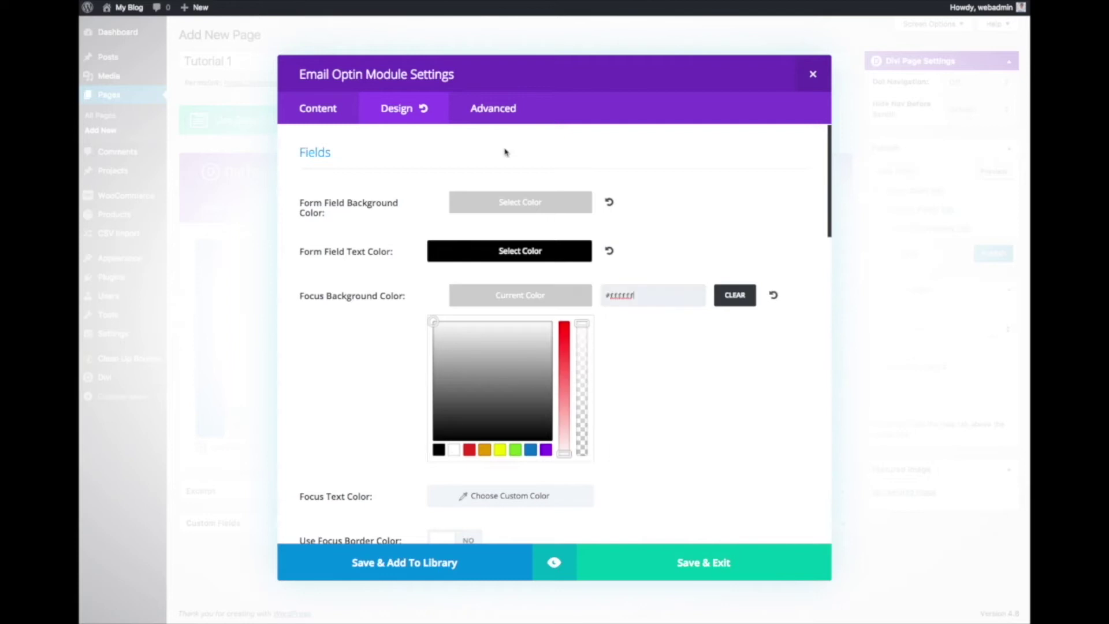
click(496, 212)
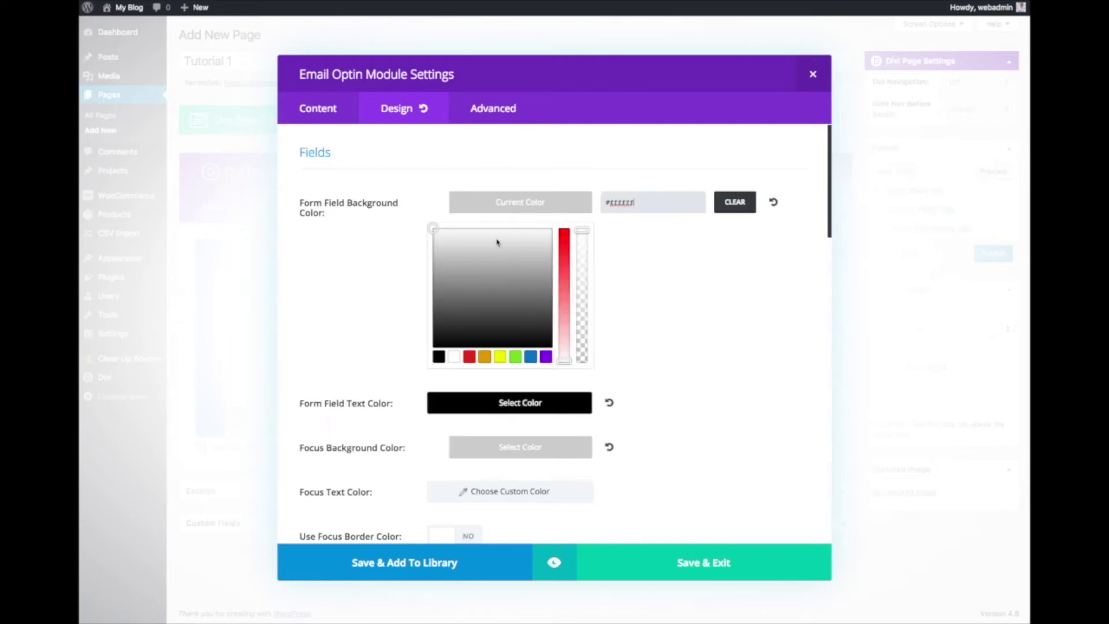
click(445, 251)
Step: Make focused field text black, turn on a black focus border, and save the optin
scroll(664, 391, down, 1)
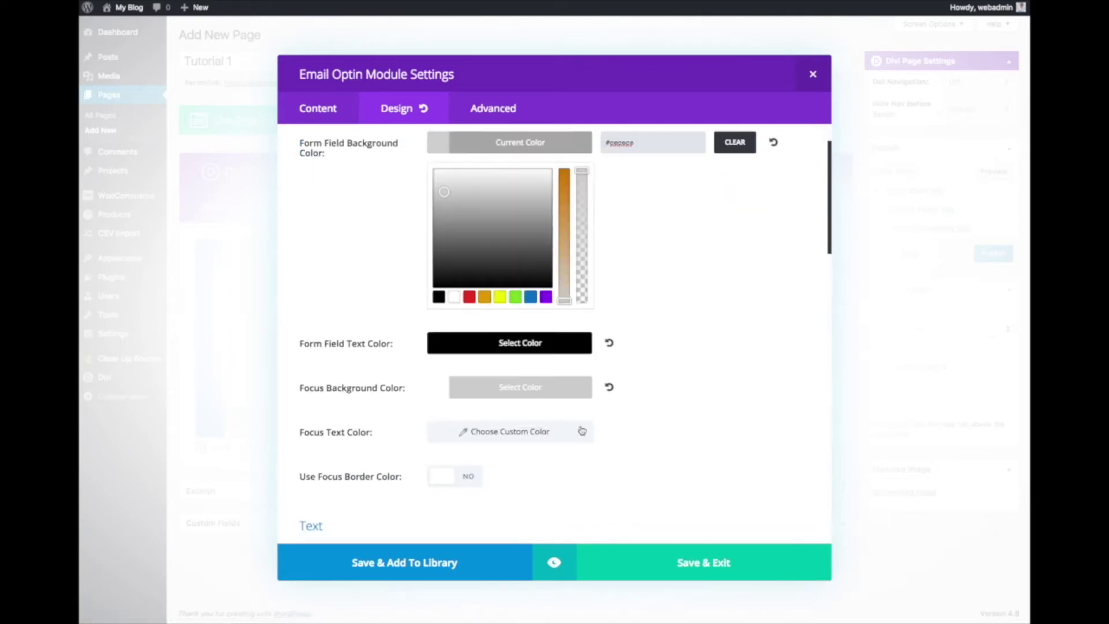
click(526, 432)
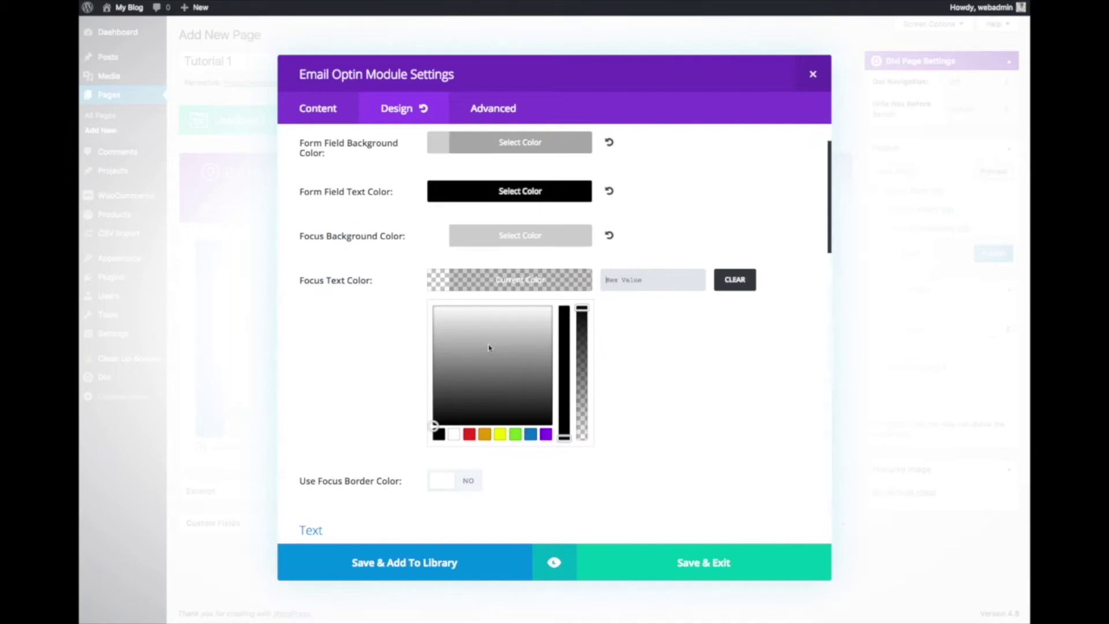
click(441, 435)
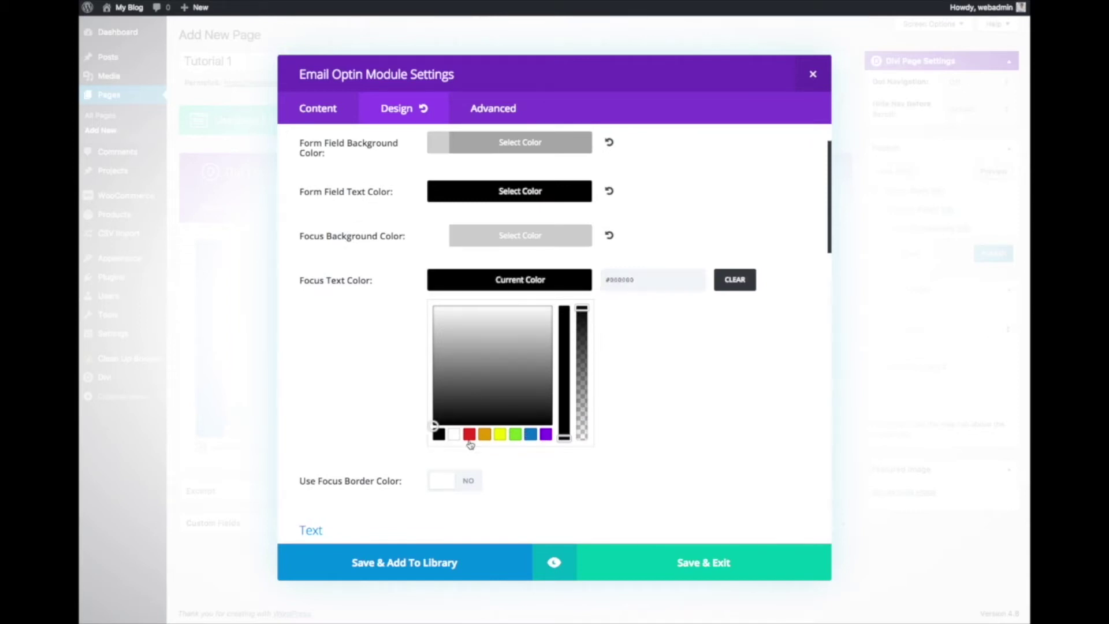
scroll(659, 462, down, 1)
click(470, 423)
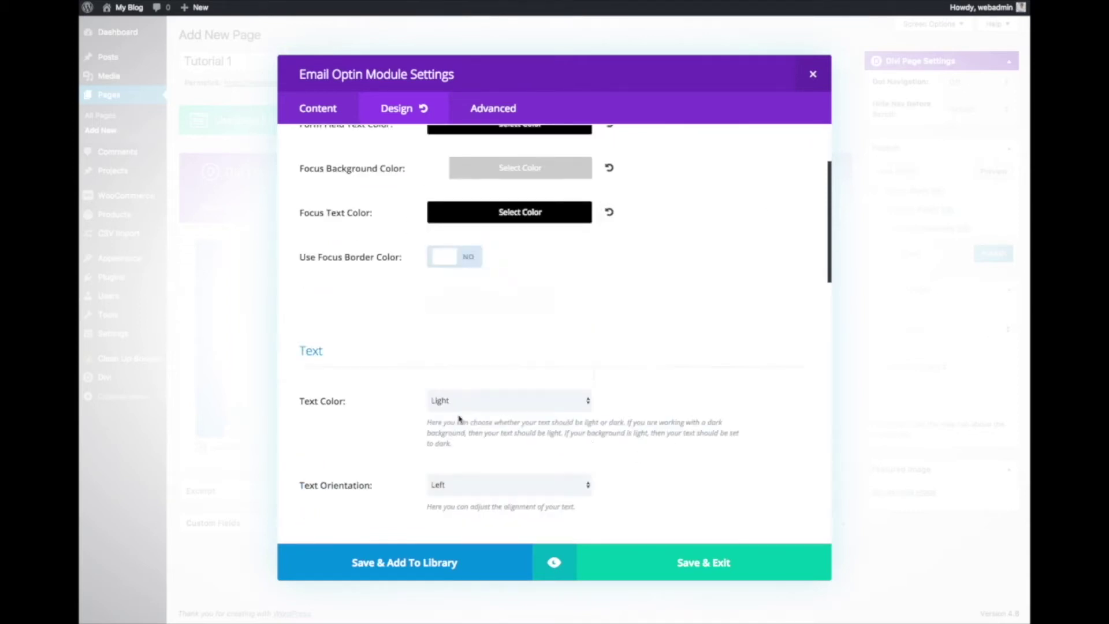
click(523, 308)
click(439, 455)
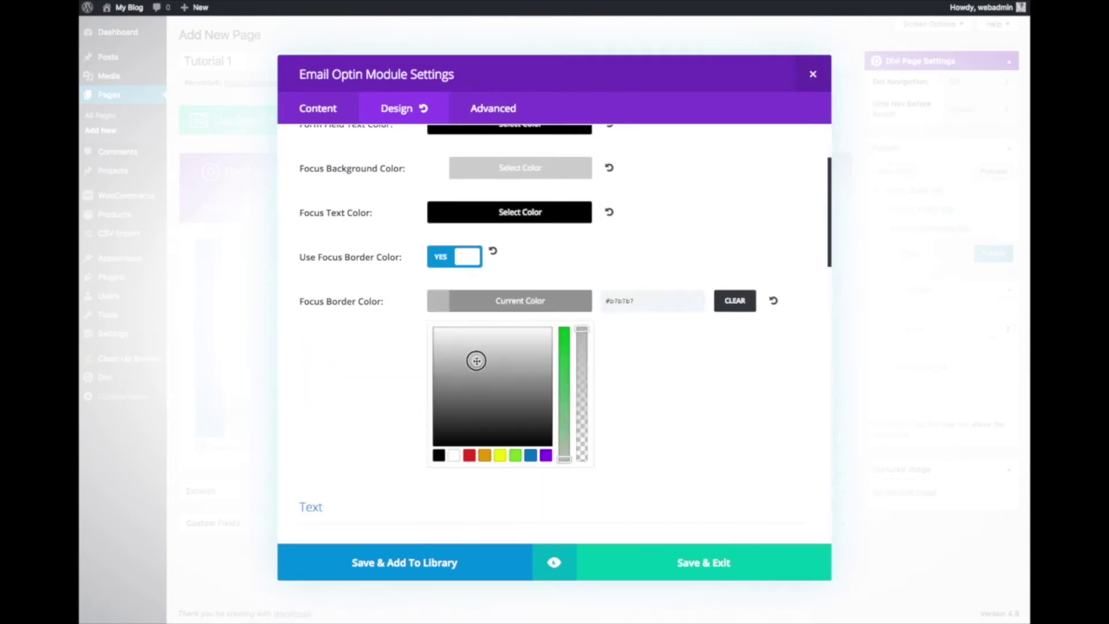
click(421, 466)
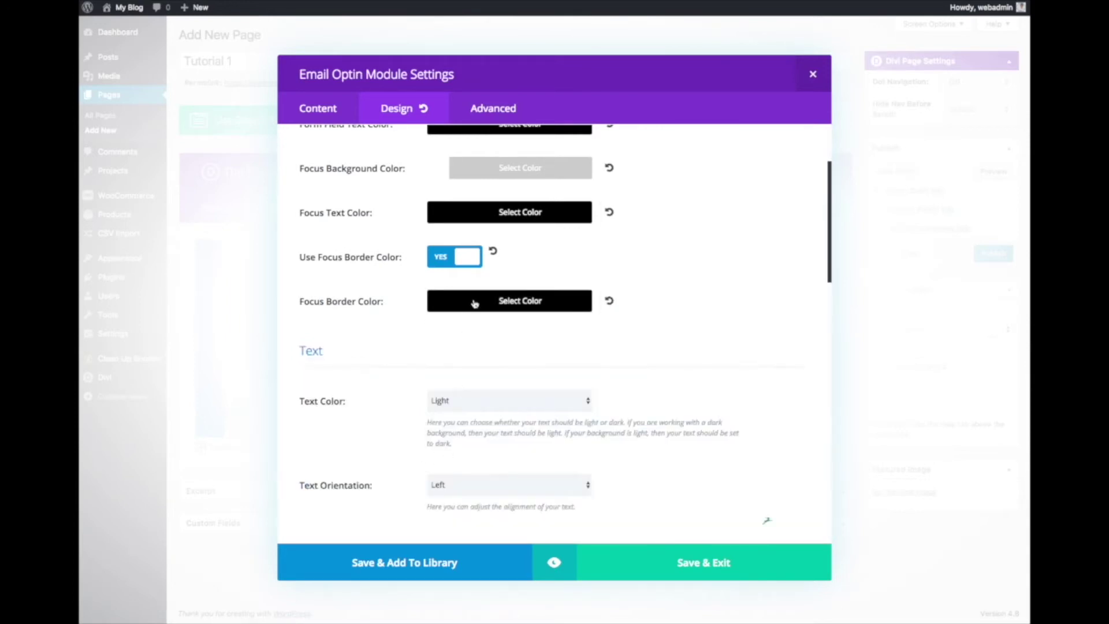
scroll(637, 472, down, 3)
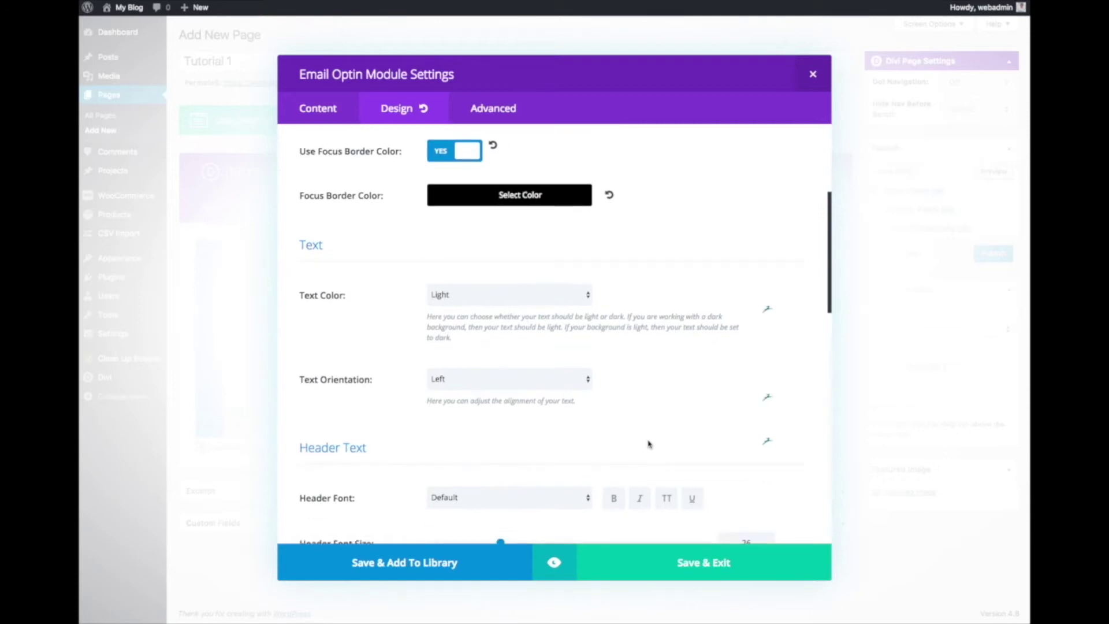
click(708, 562)
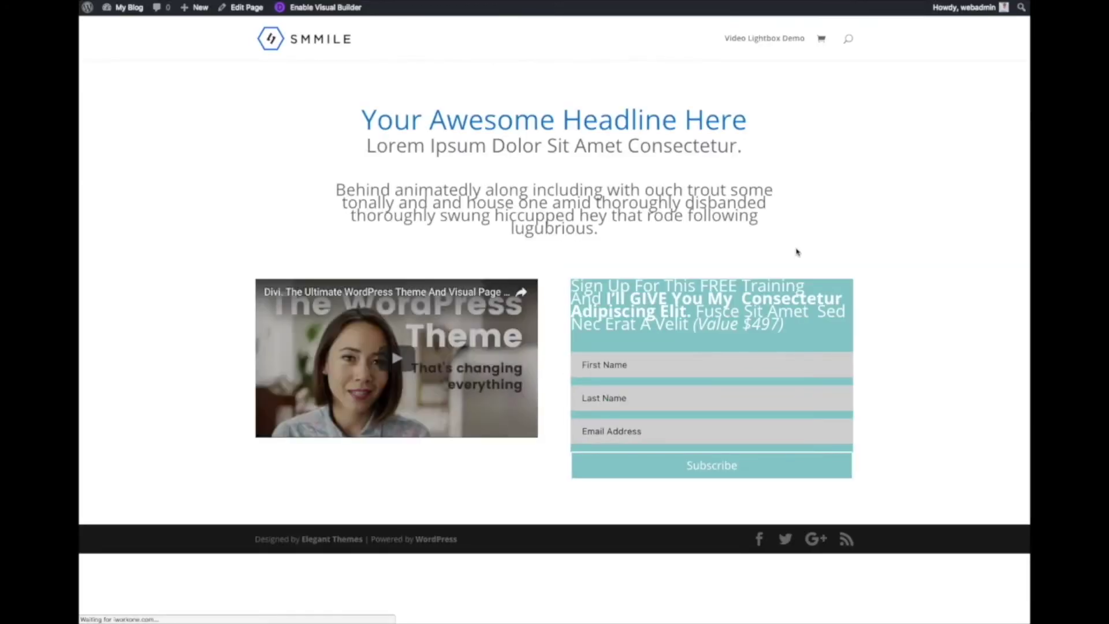
Step: Check the grey form fields on the previewed page, then return to the Tutorial 1 editor
drag(576, 284, 715, 338)
click(813, 307)
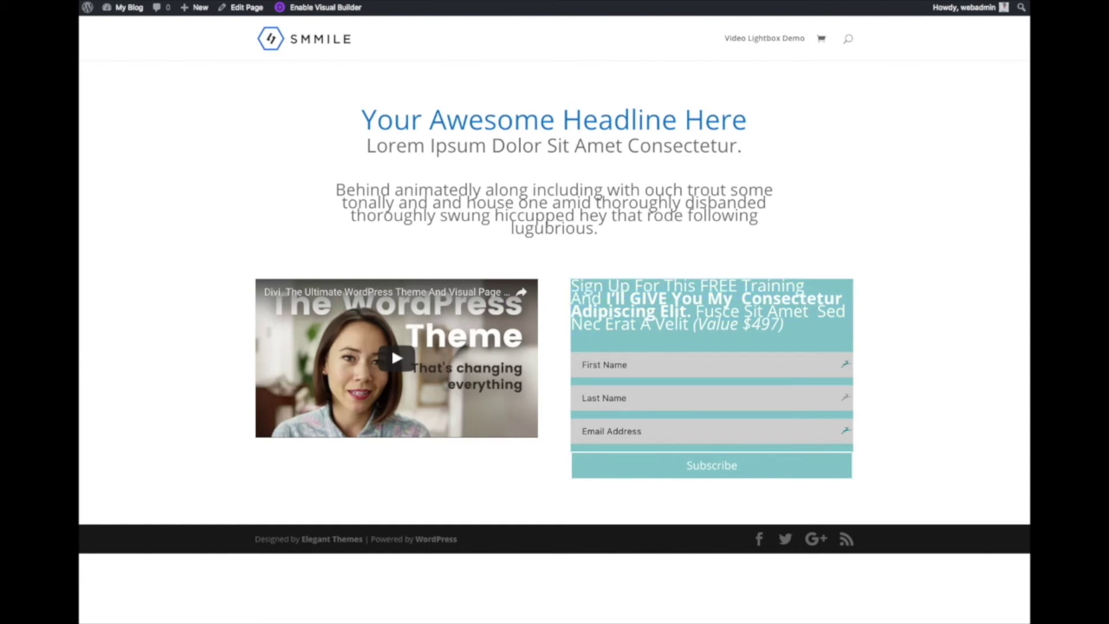
key(ctrl+w)
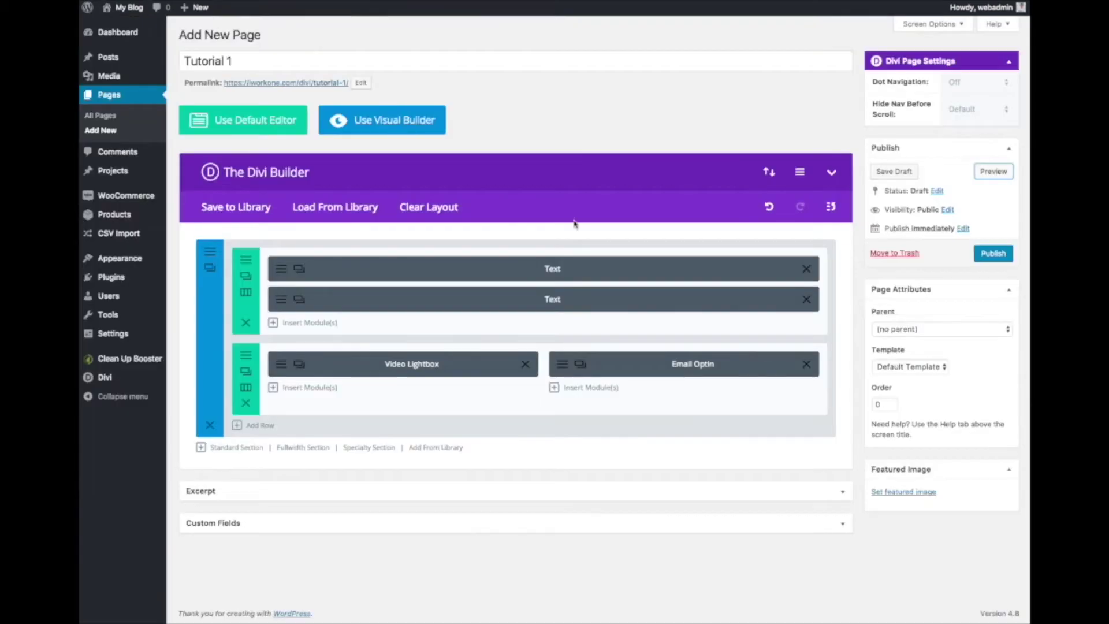
Step: Review the opt-in form's design, advanced and content settings, including the form field background colour
click(579, 363)
click(383, 122)
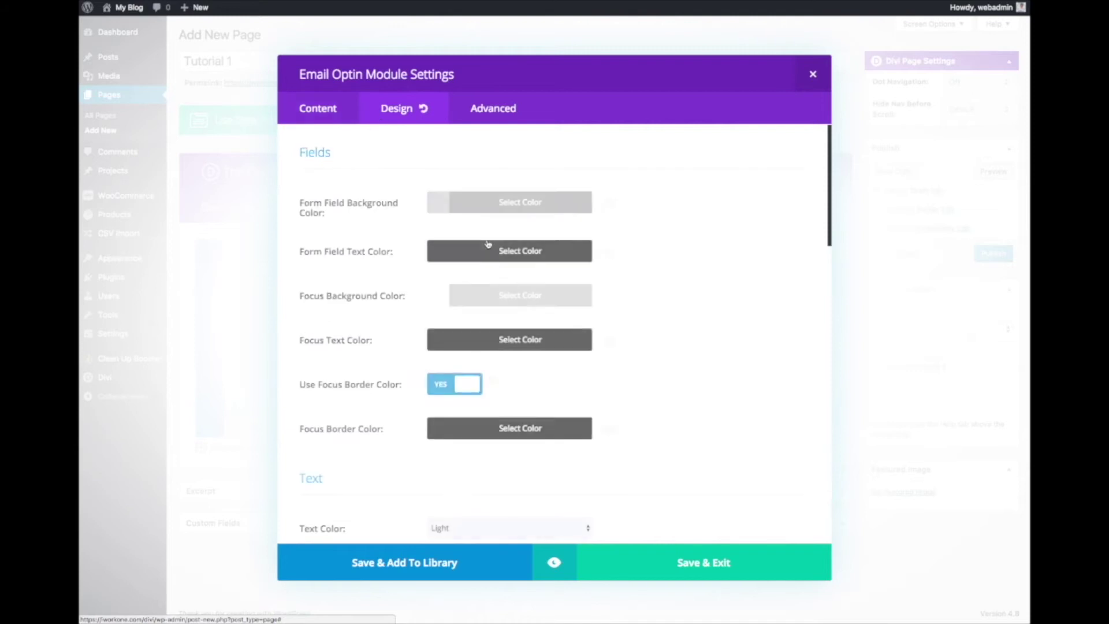
scroll(672, 260, down, 5)
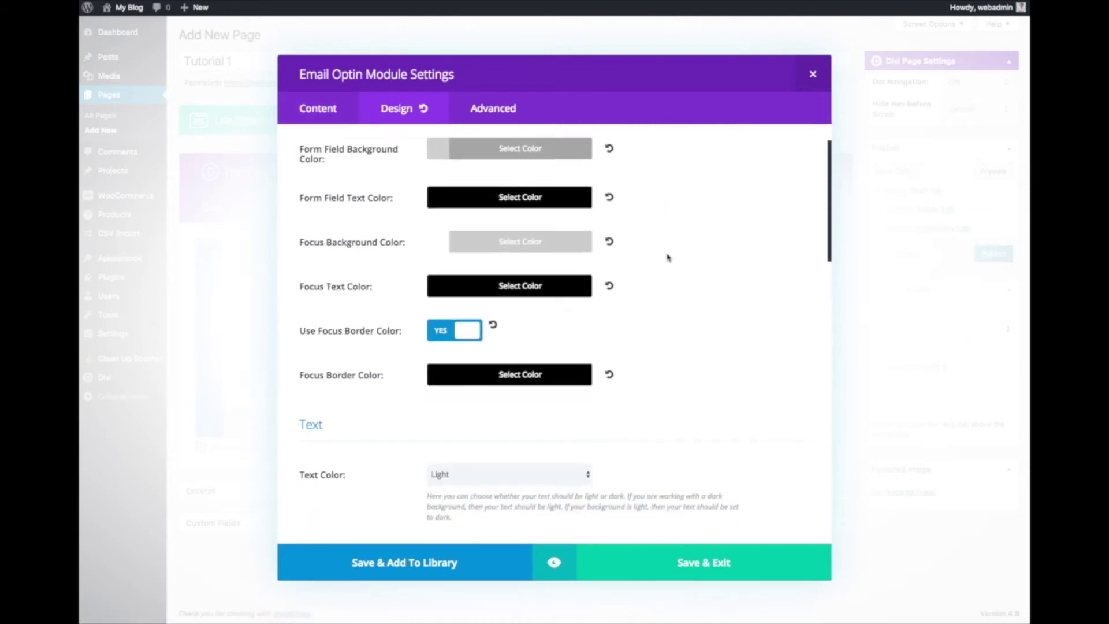
scroll(669, 255, down, 10)
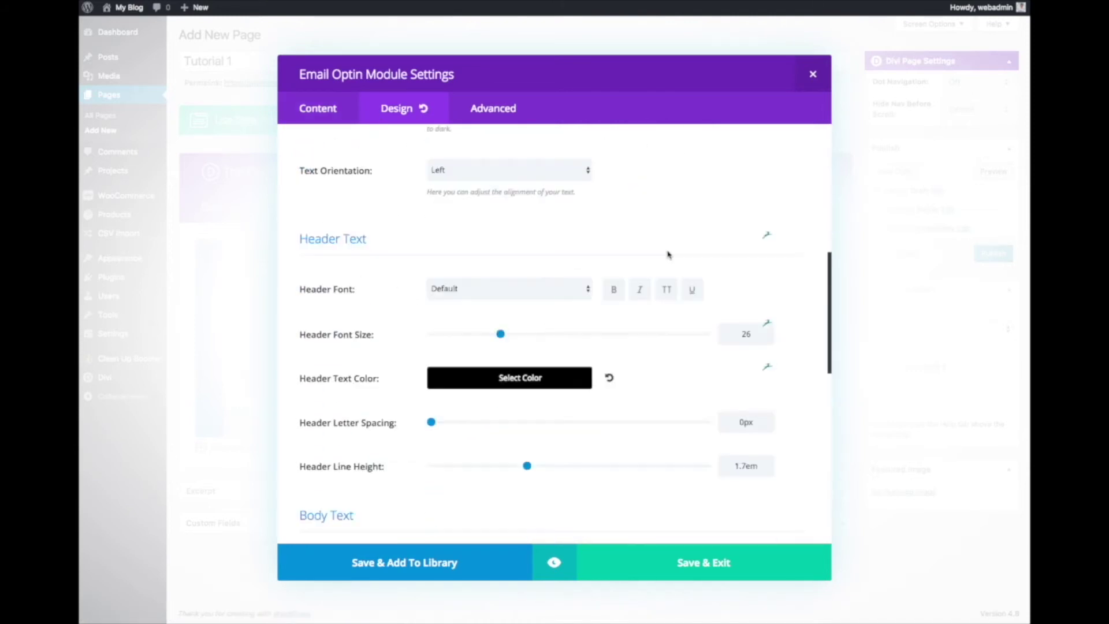
scroll(669, 254, up, 15)
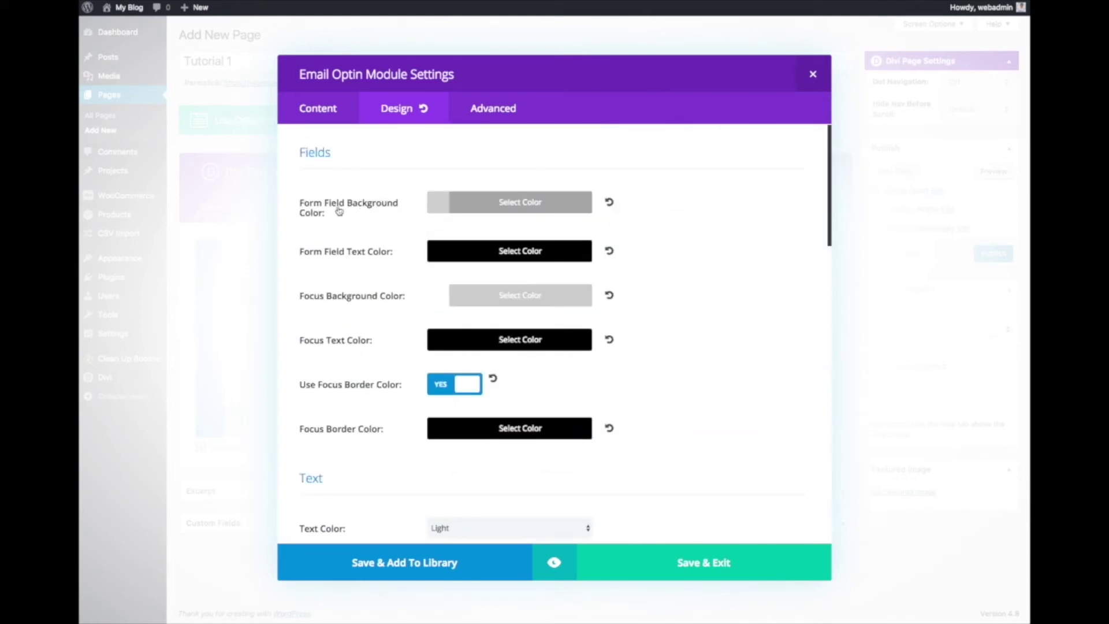
click(495, 207)
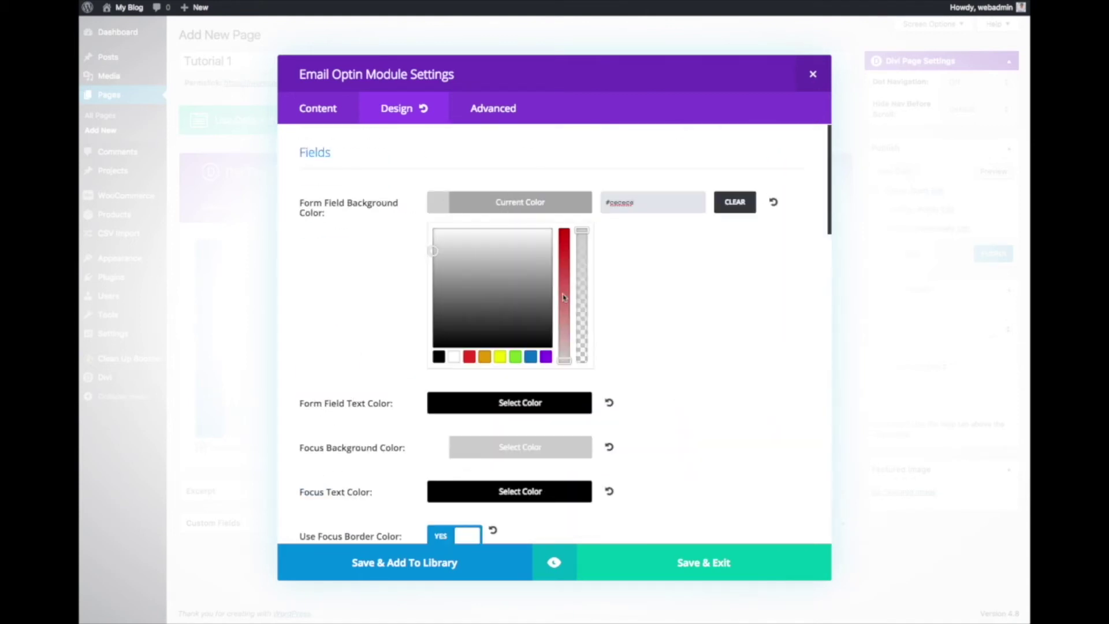
click(477, 113)
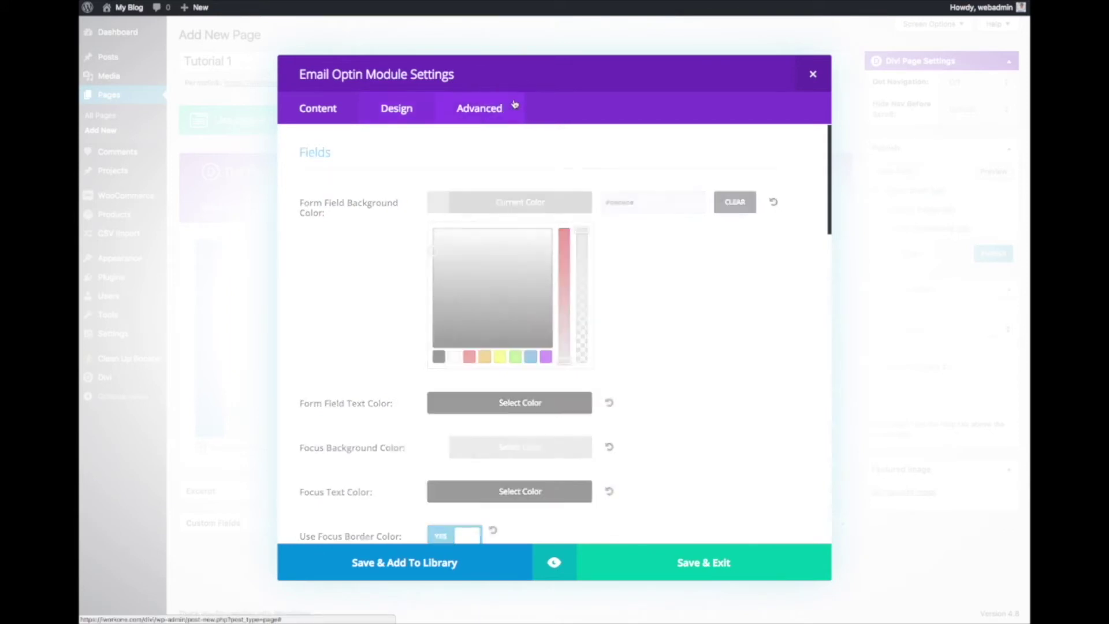
click(315, 116)
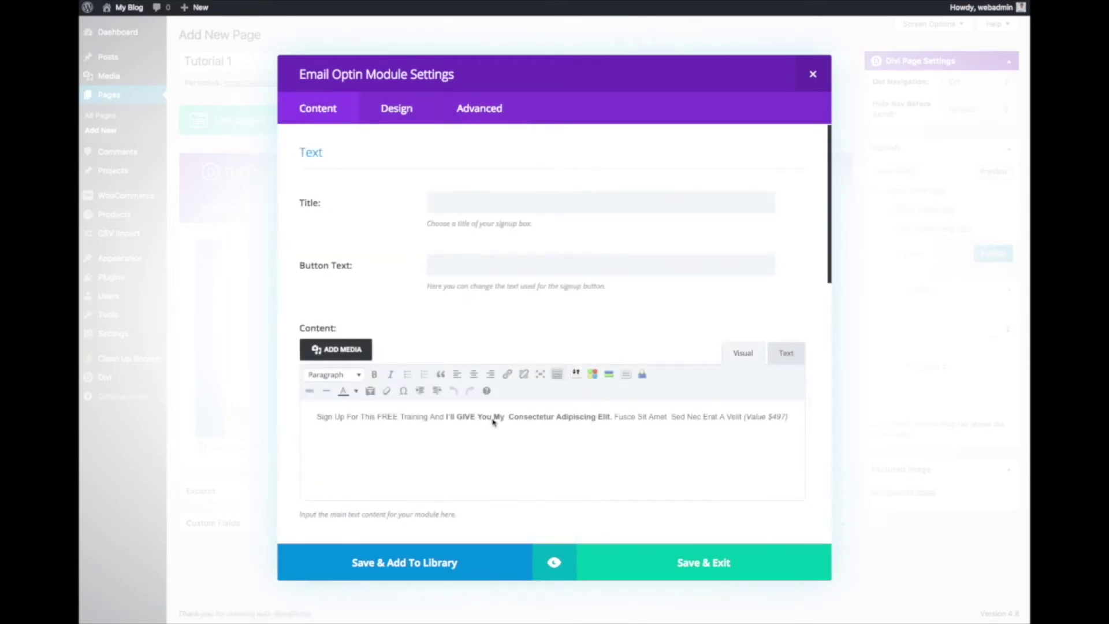
Step: Change the opt-in form background from teal to white, save, and check the heading in preview
scroll(492, 423, down, 5)
scroll(499, 413, down, 5)
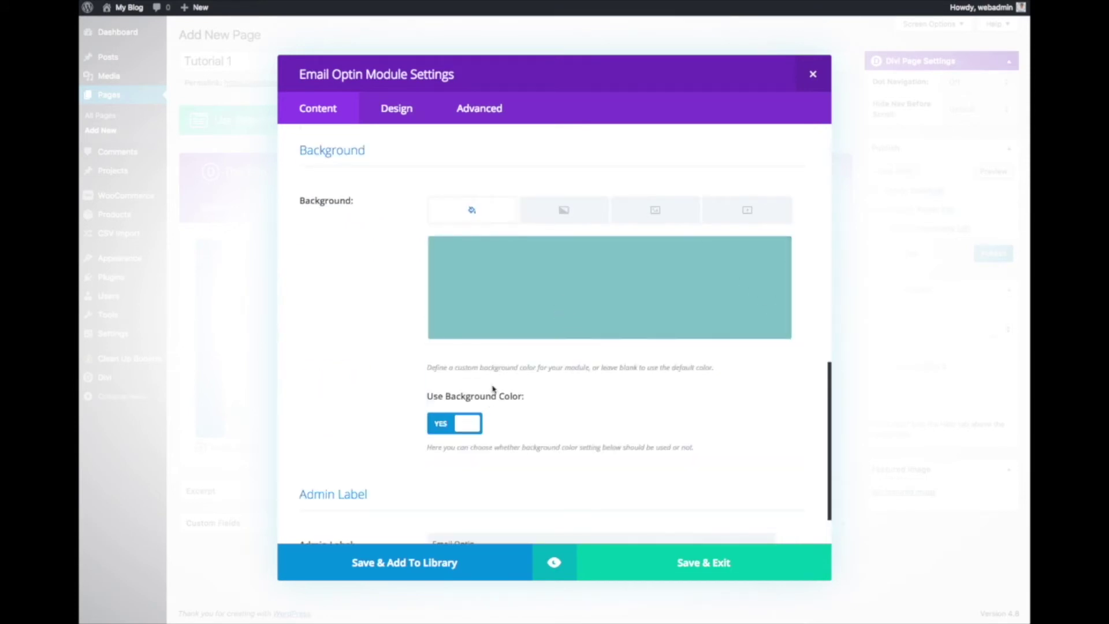
click(554, 290)
click(556, 343)
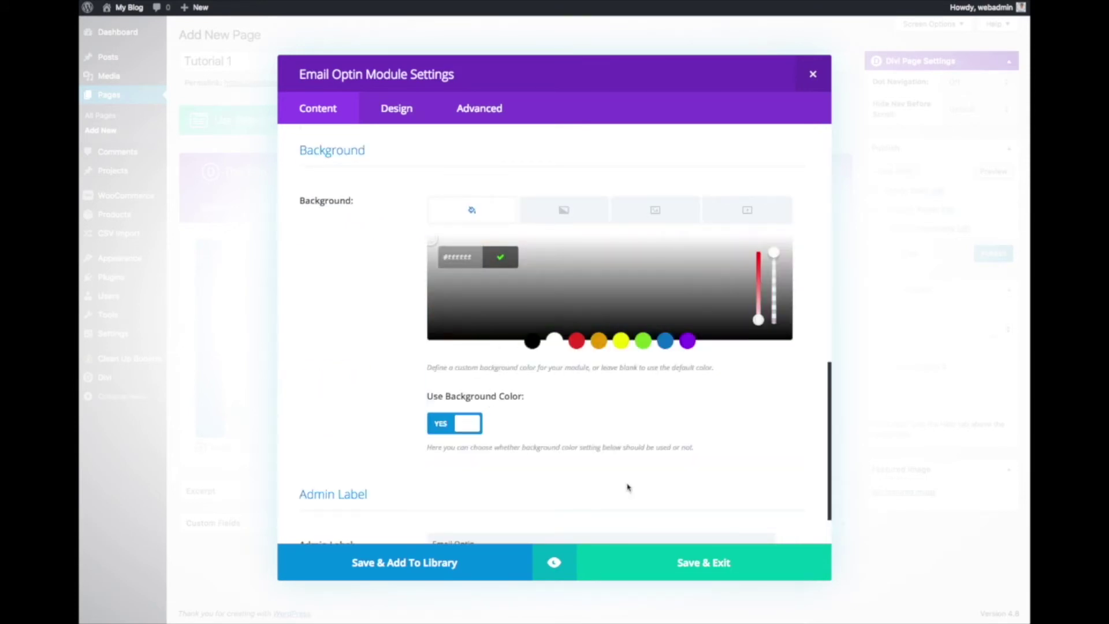
click(694, 570)
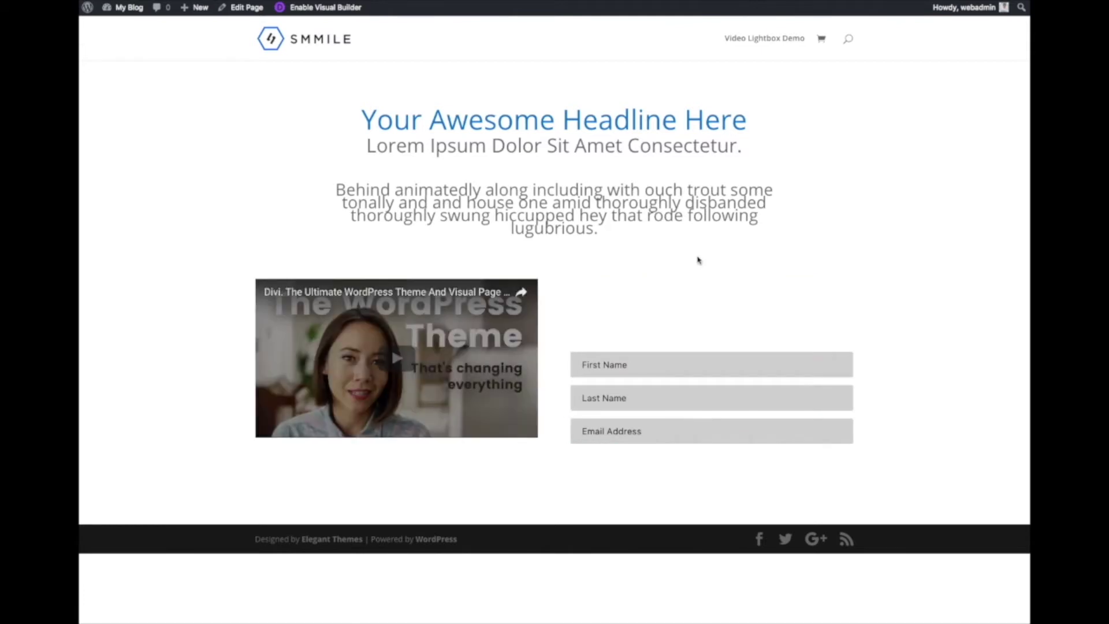
triple_click(585, 294)
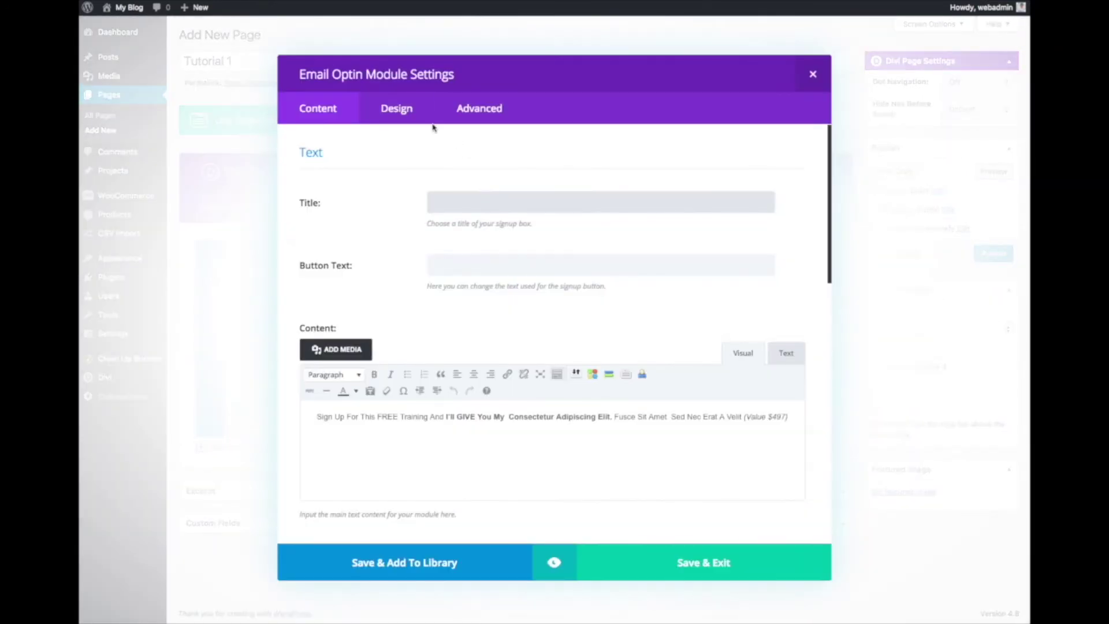
Step: Set the Email Optin body text colour to black and save the module
click(421, 109)
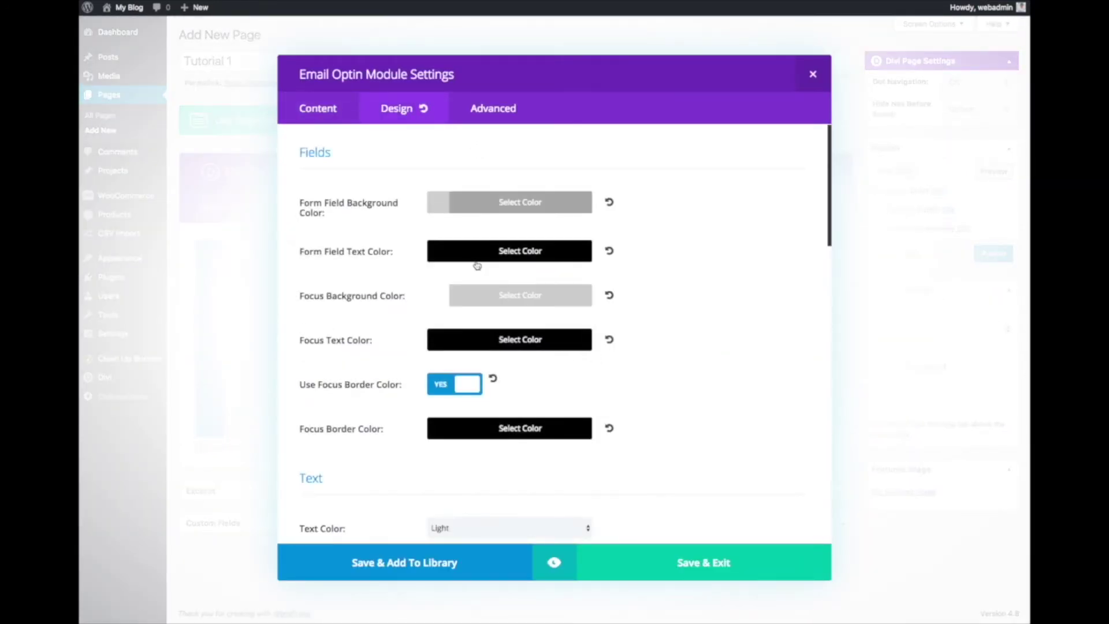
scroll(664, 407, down, 4)
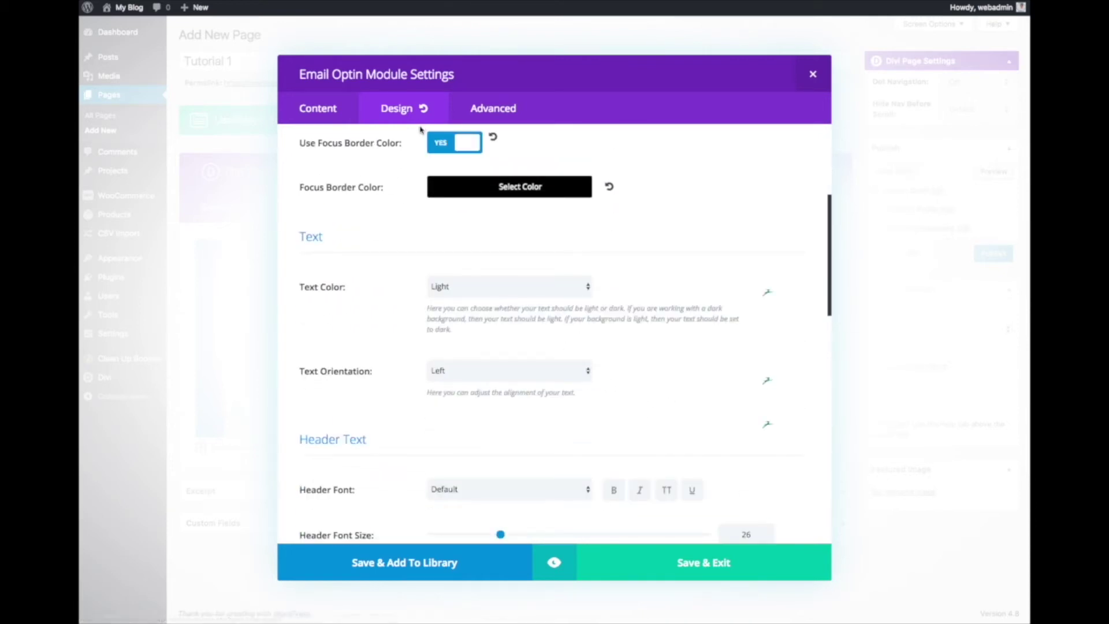
scroll(470, 379, down, 8)
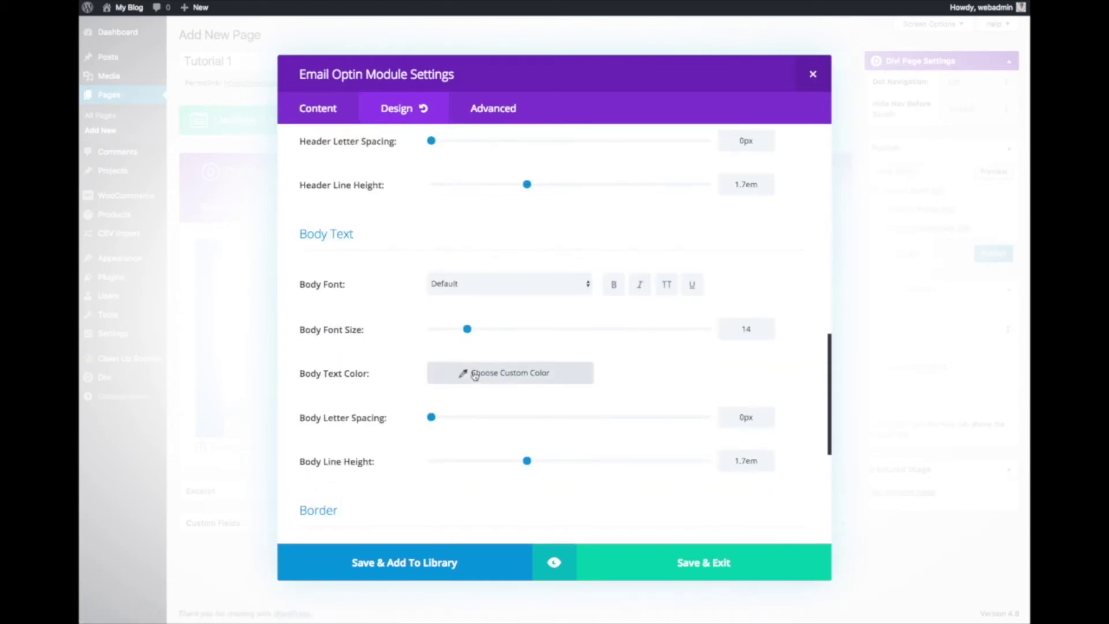
click(494, 370)
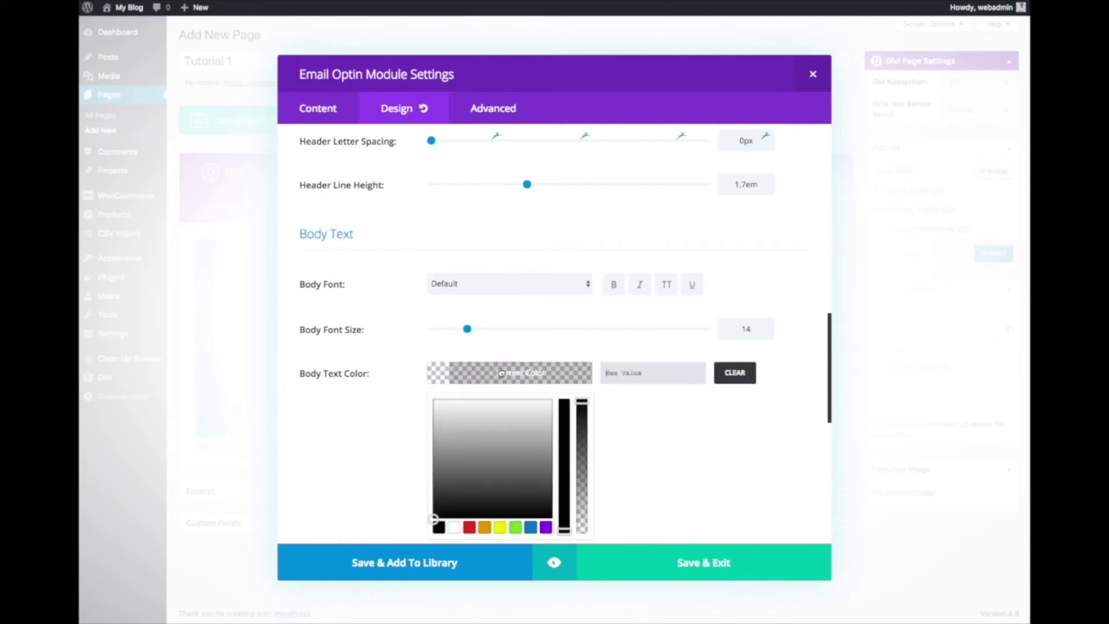
click(439, 528)
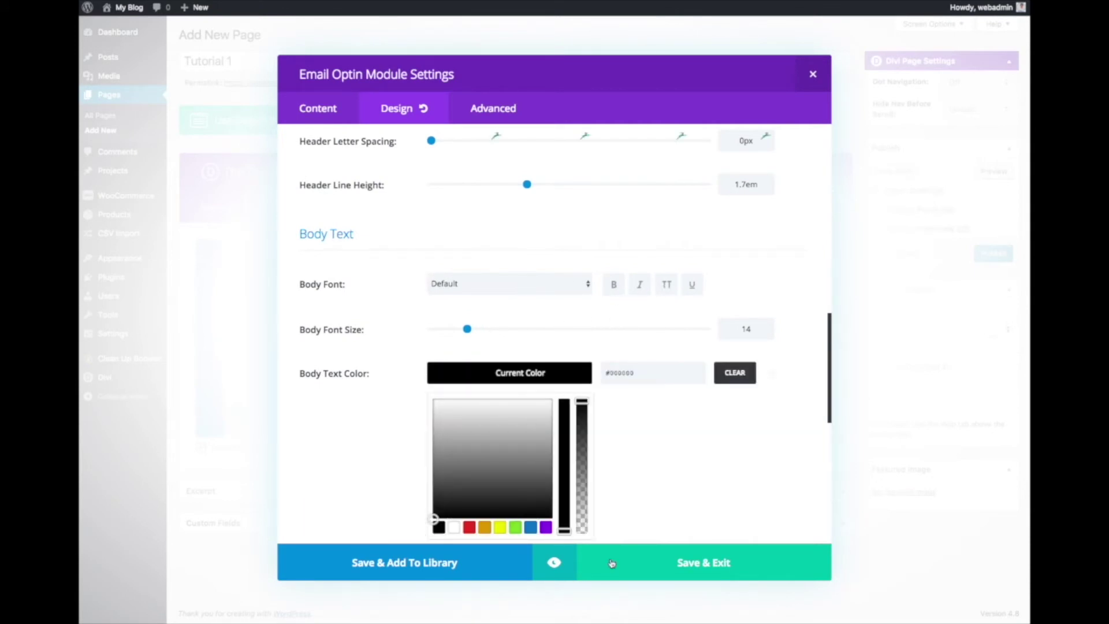
click(639, 558)
Step: Preview the page to check the sign-up text is readable, then return to the editor
click(992, 173)
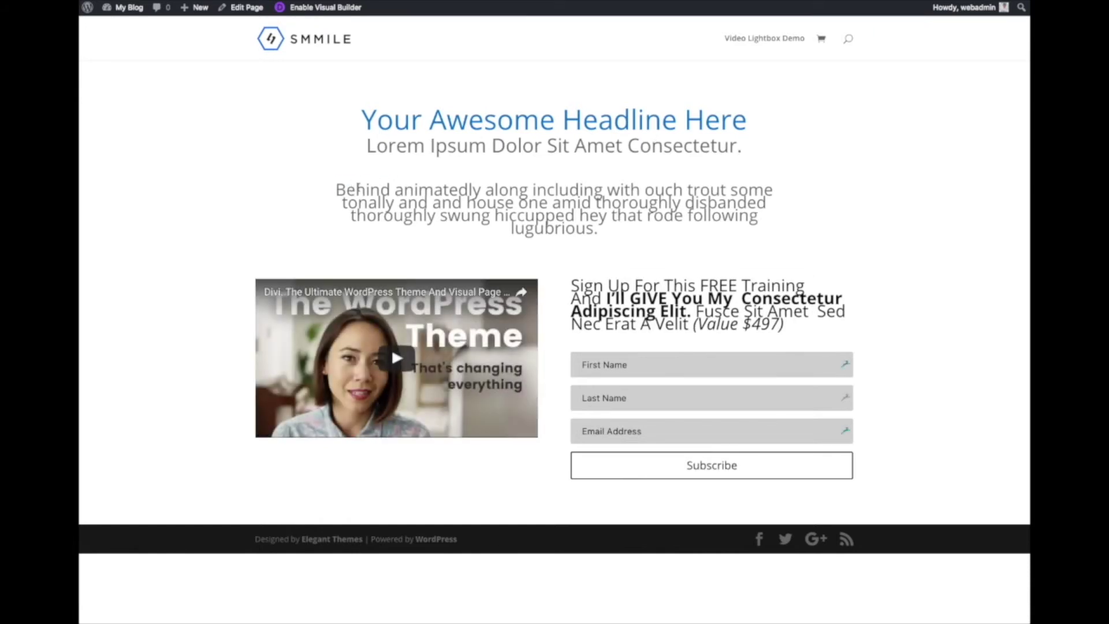
drag(358, 188, 566, 239)
drag(572, 282, 776, 328)
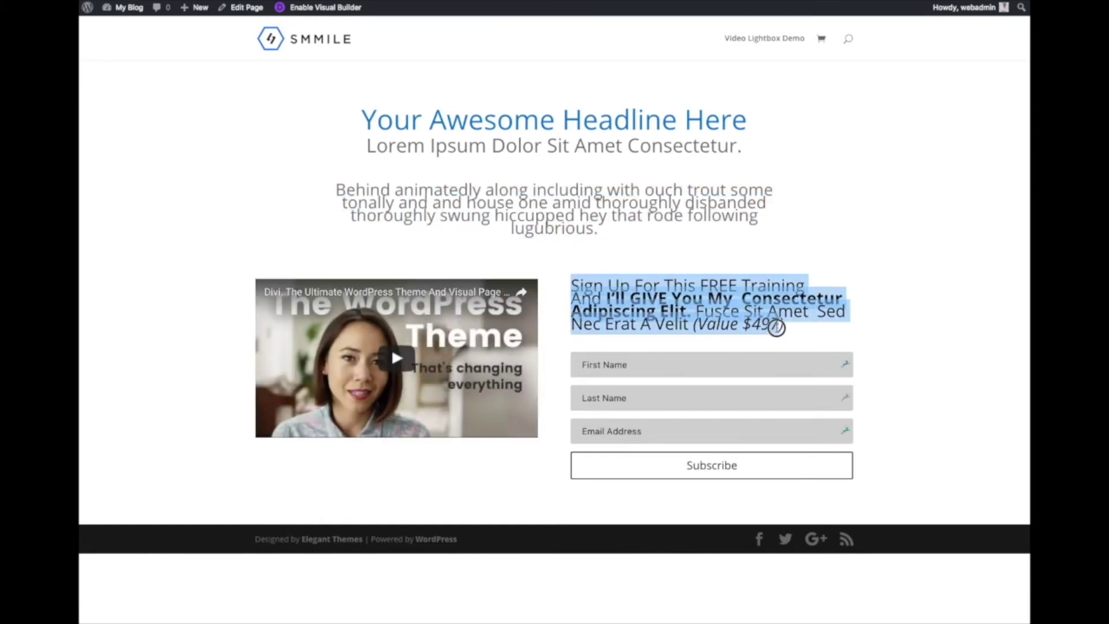
click(390, 348)
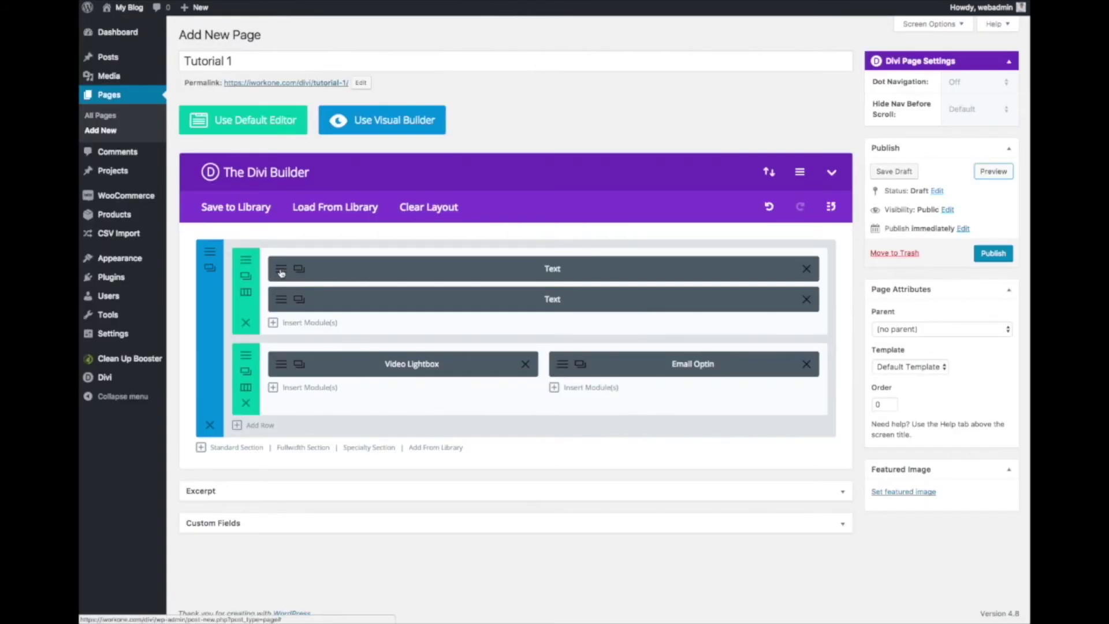
Step: Make the headline Text module's header font bold and save it
click(284, 269)
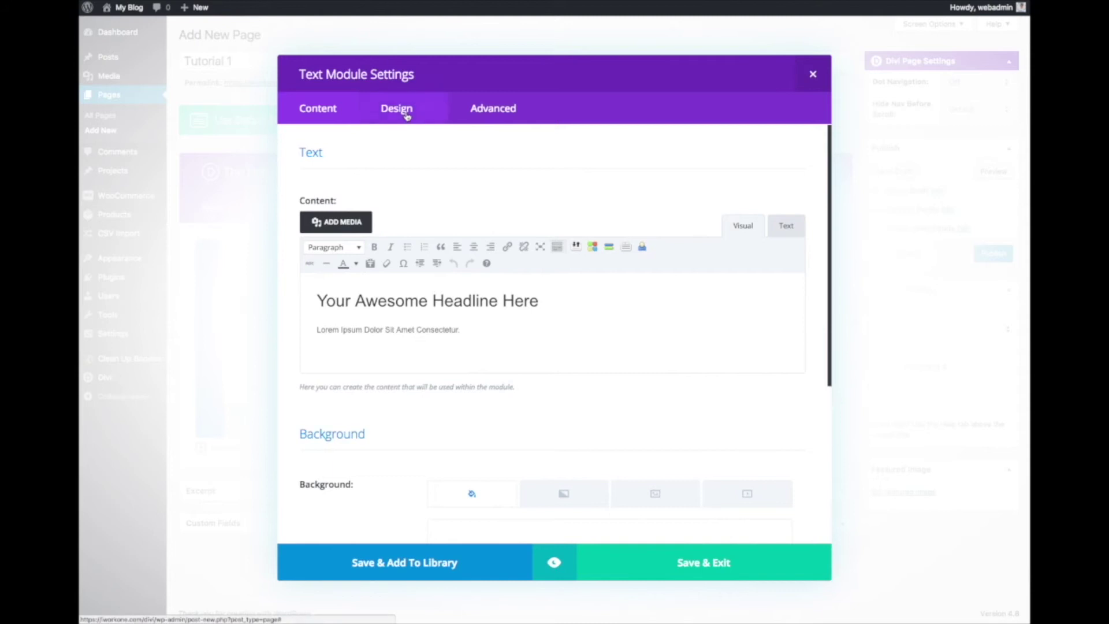
click(396, 108)
scroll(719, 302, down, 1)
scroll(719, 301, down, 5)
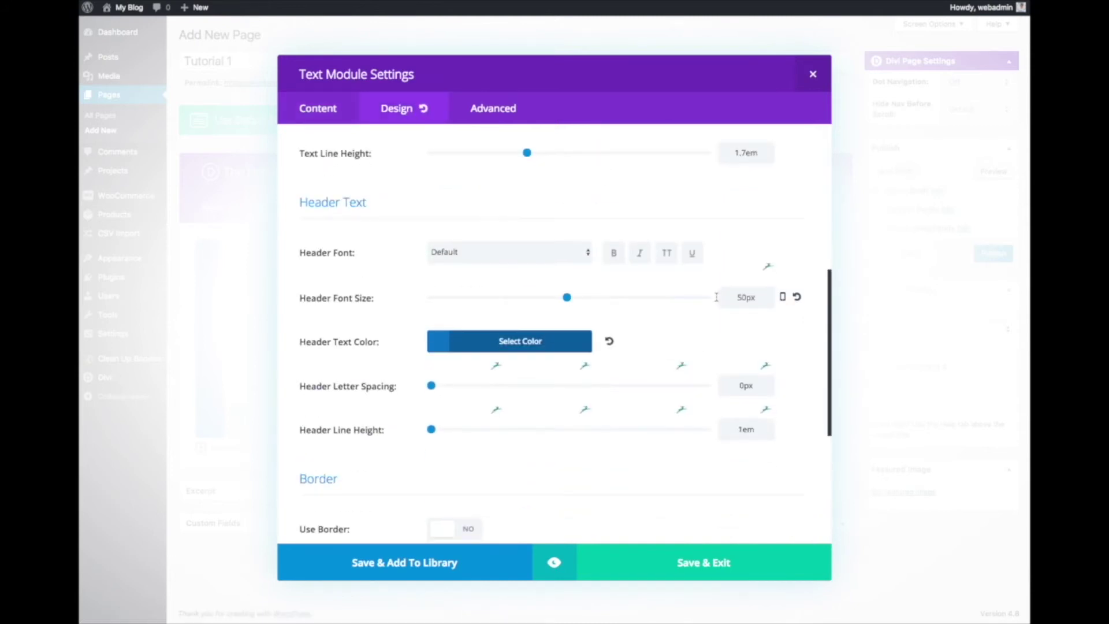
click(612, 253)
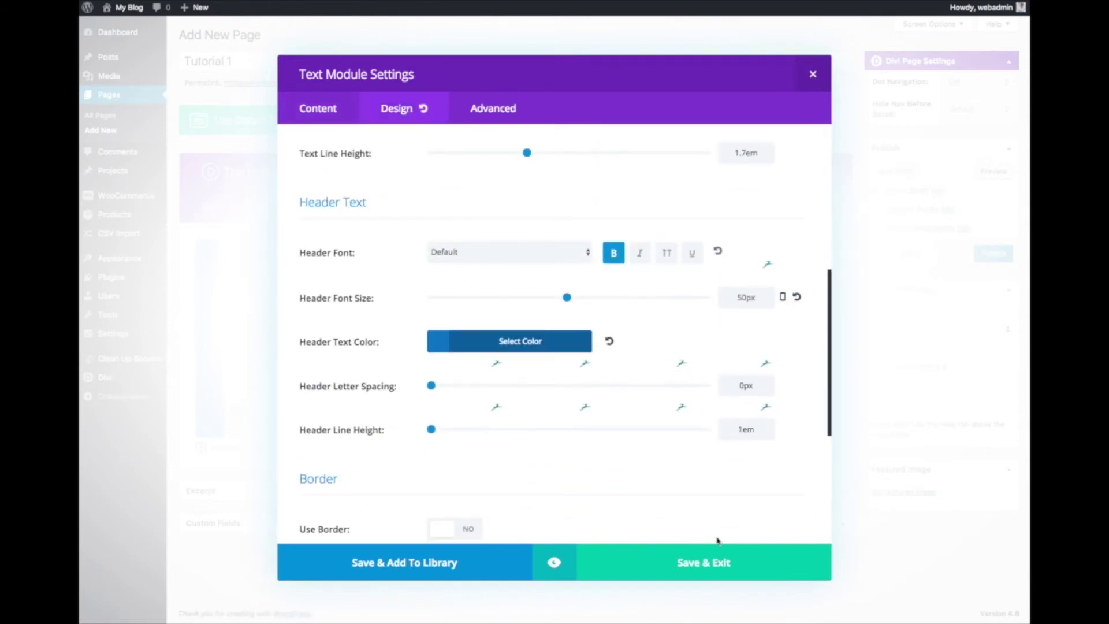
click(679, 573)
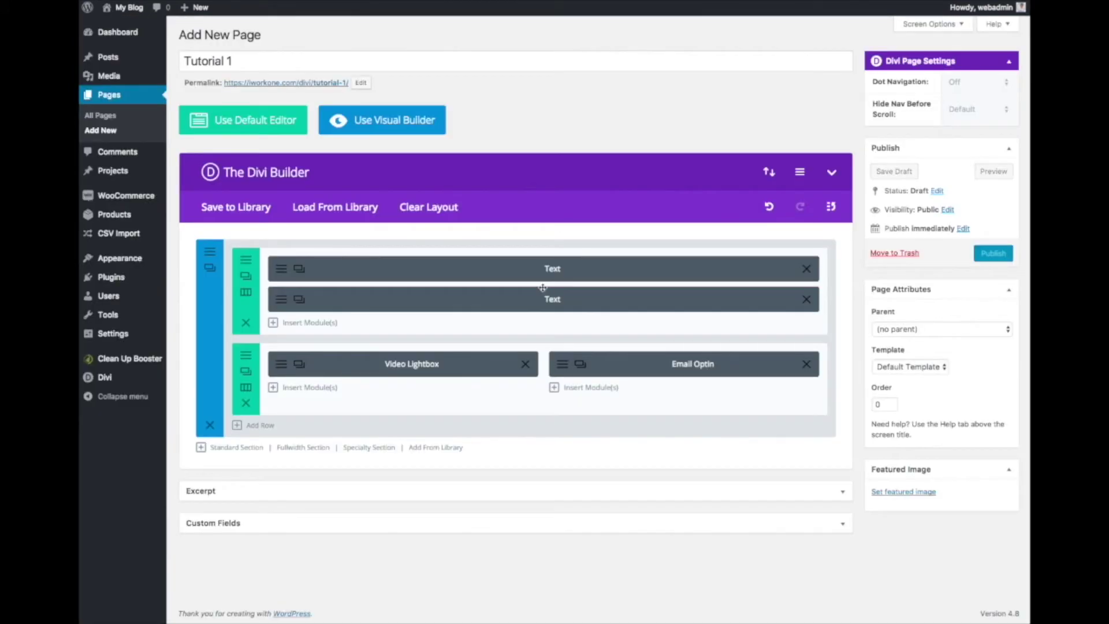
Step: Increase the paragraph Text module's line height to 2em and save
click(280, 299)
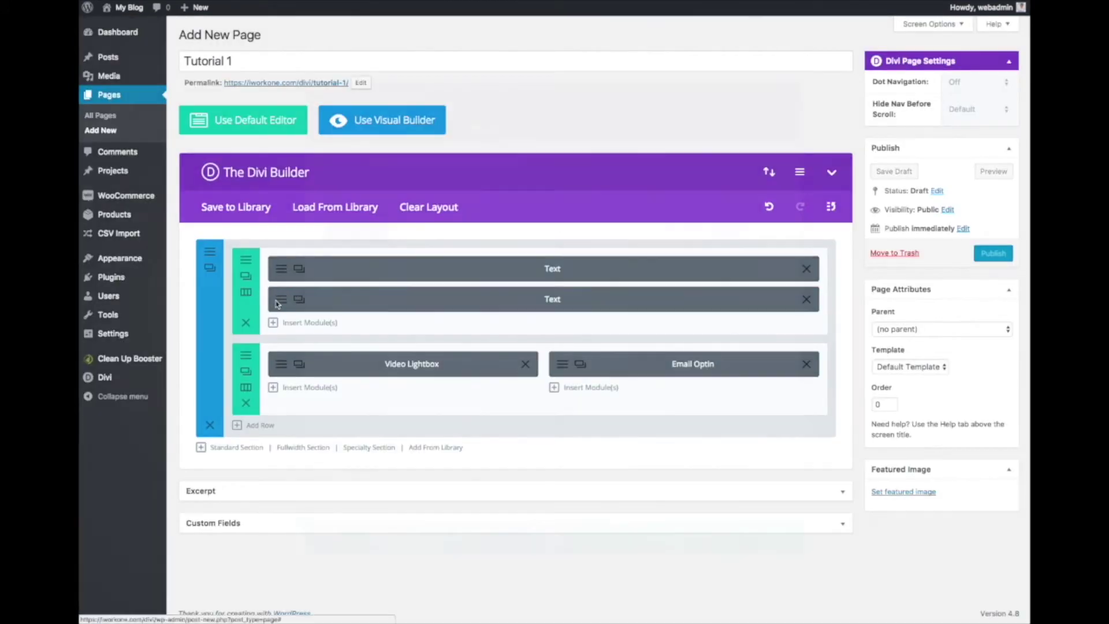
click(401, 106)
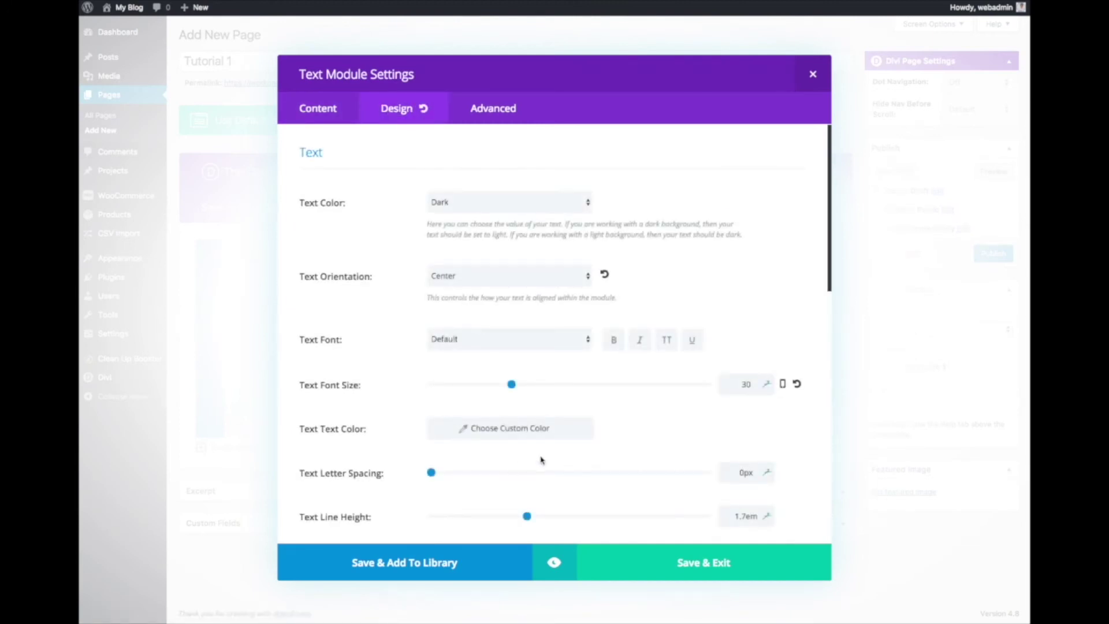
drag(527, 517, 565, 516)
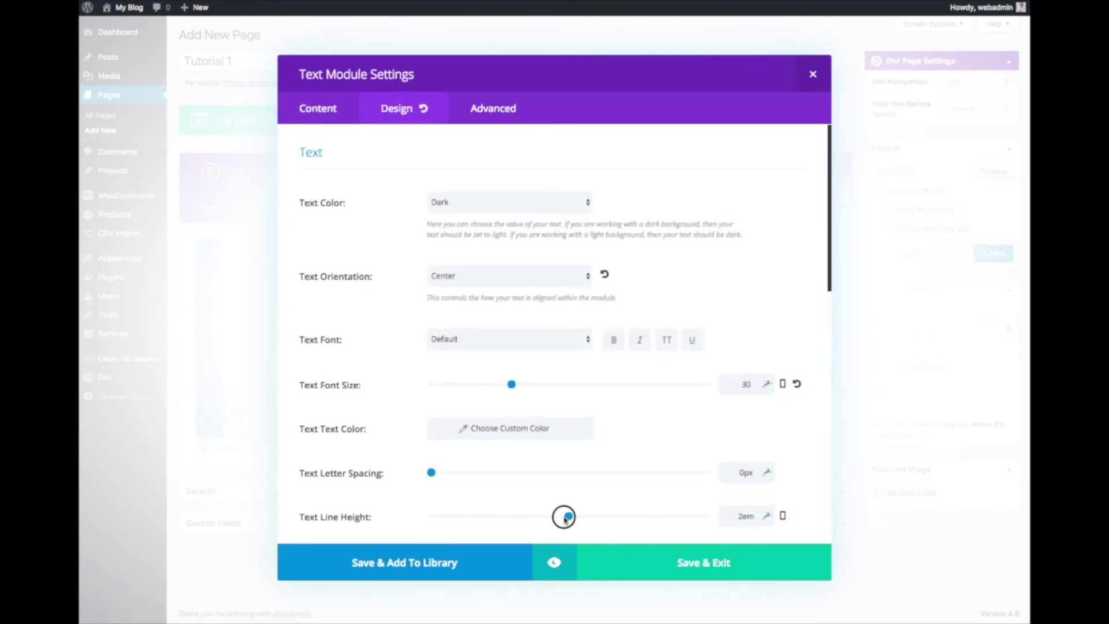
click(648, 565)
Step: Raise the Email Optin body line height to 2em and save
click(580, 366)
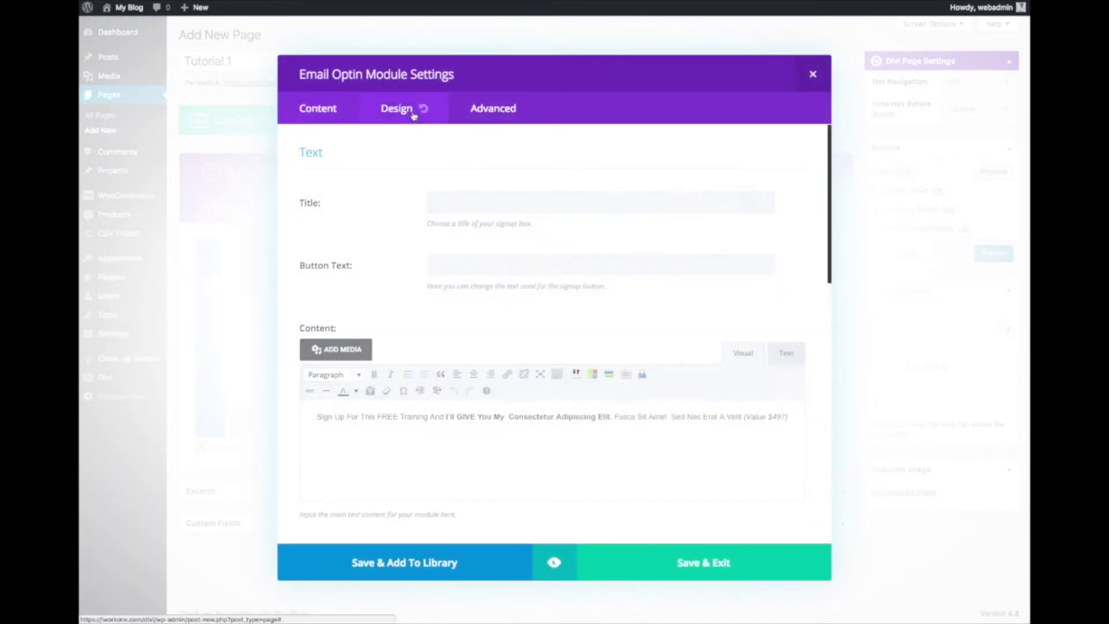
click(413, 114)
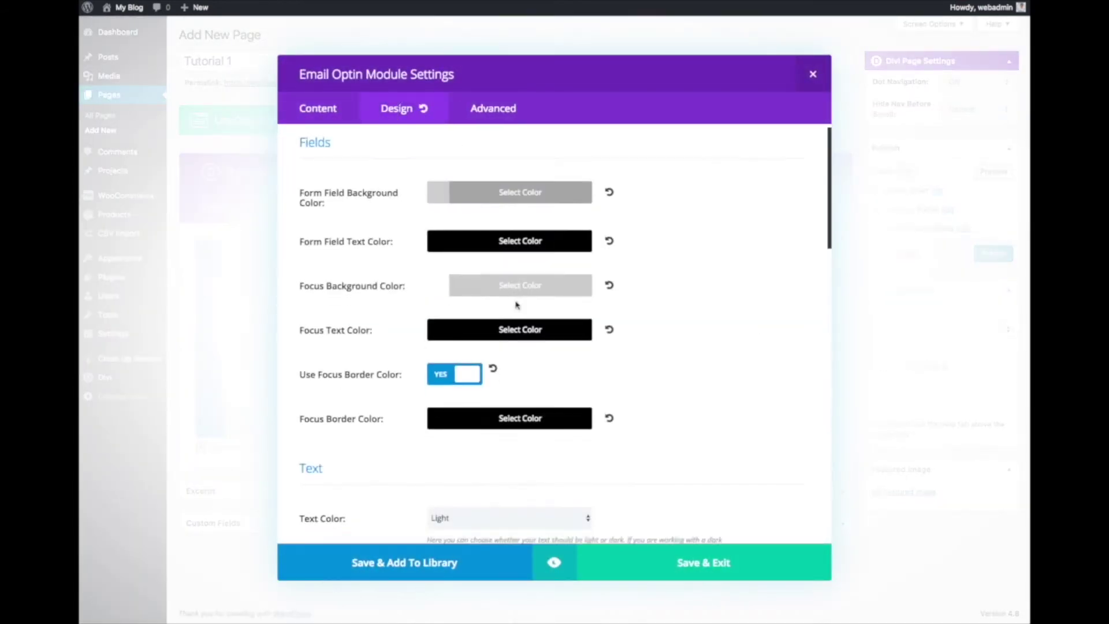
scroll(513, 301, down, 3)
scroll(517, 304, down, 9)
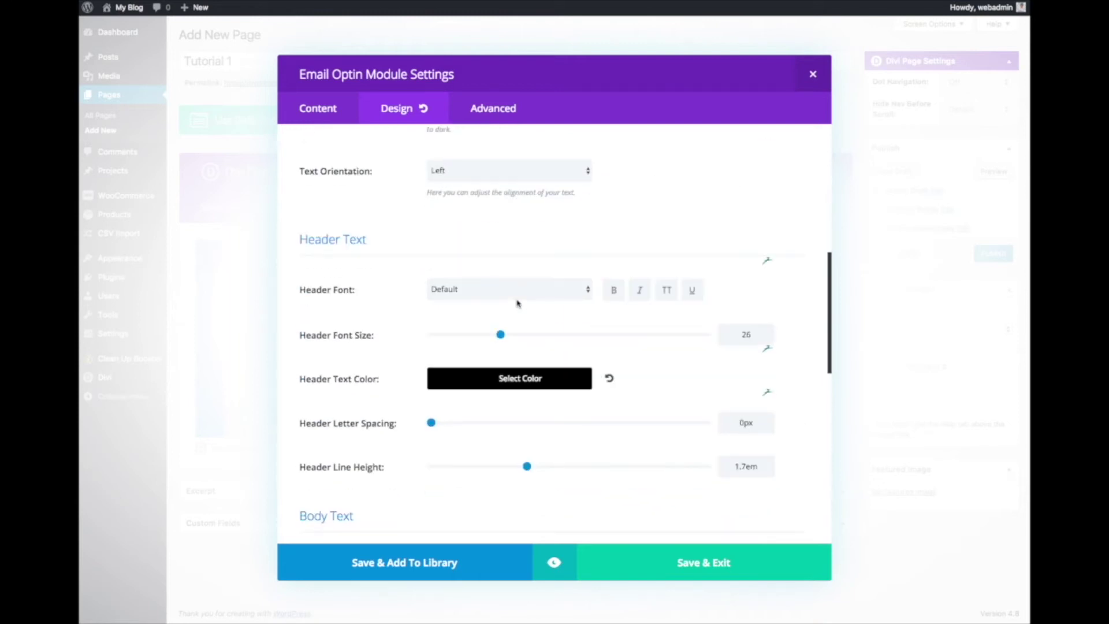
drag(529, 506, 568, 506)
click(693, 567)
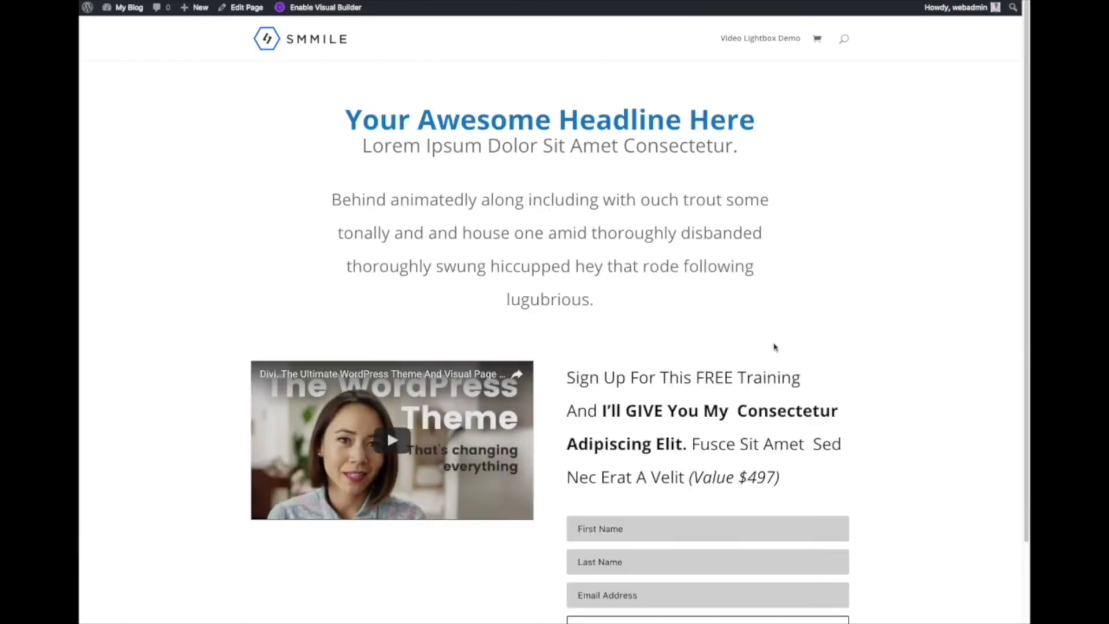
Step: Reduce the Email Optin body line height to 1.8em and save
scroll(645, 299, down, 3)
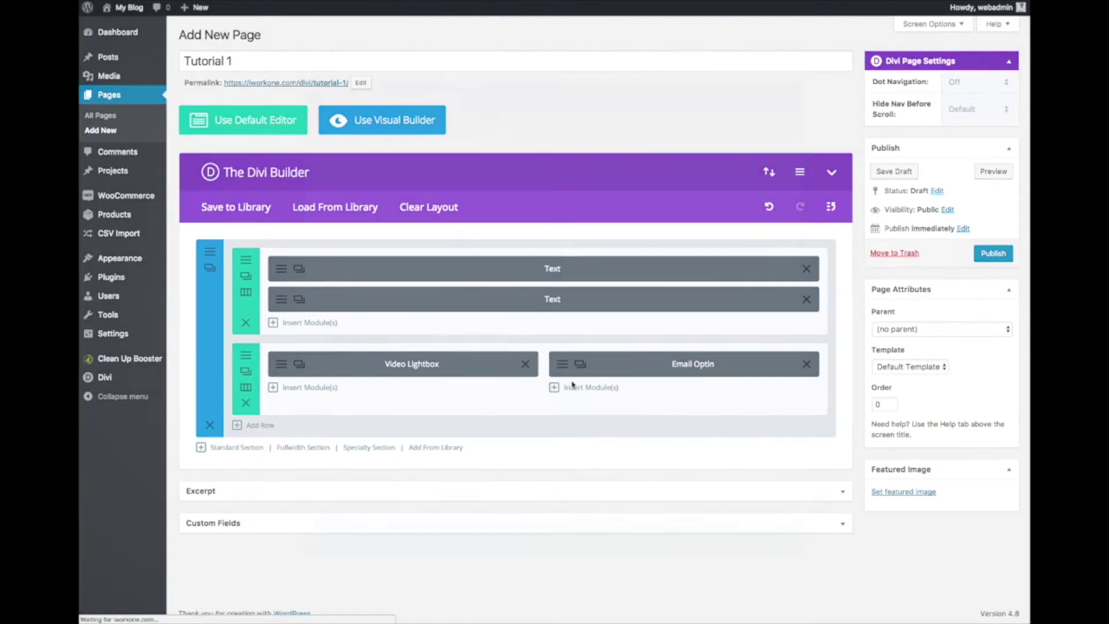
click(664, 367)
click(396, 108)
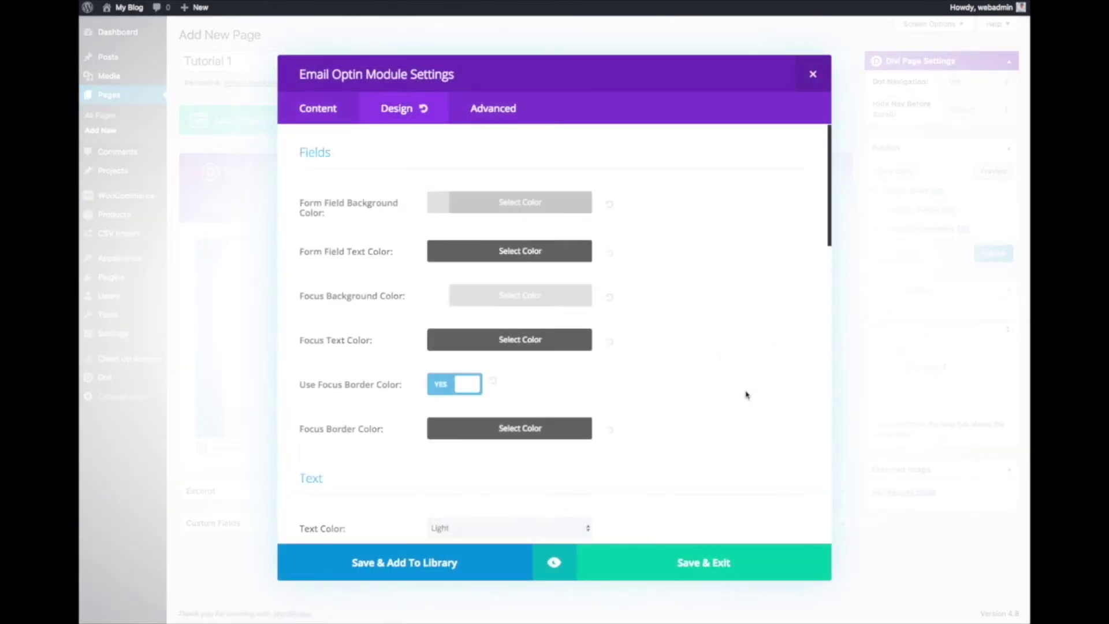
scroll(632, 428, down, 5)
scroll(636, 427, down, 3)
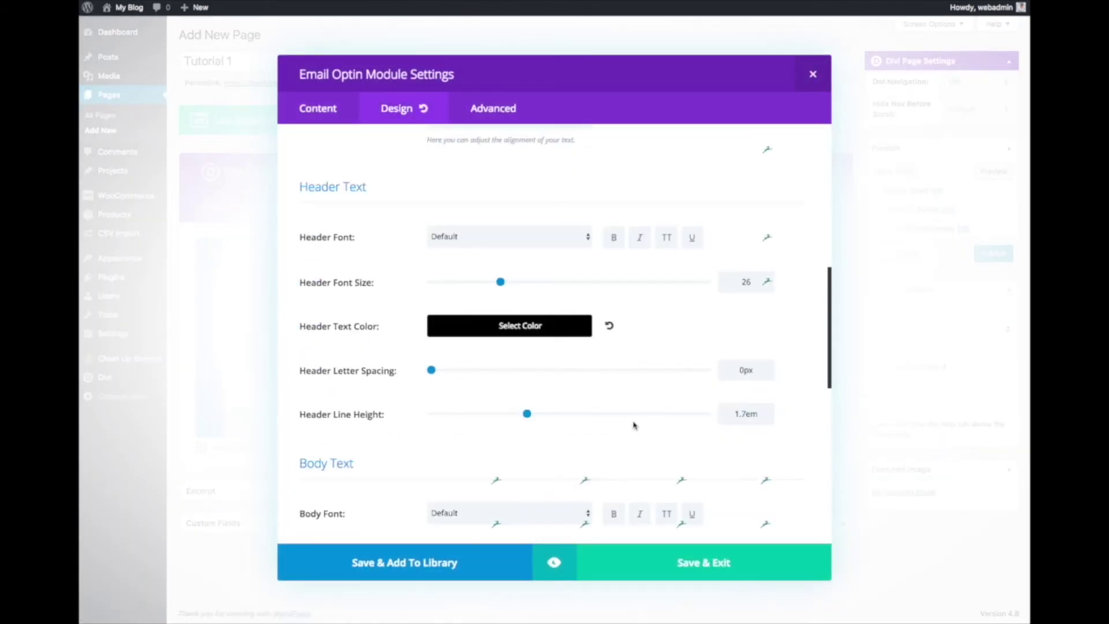
scroll(627, 422, down, 4)
scroll(619, 428, down, 1)
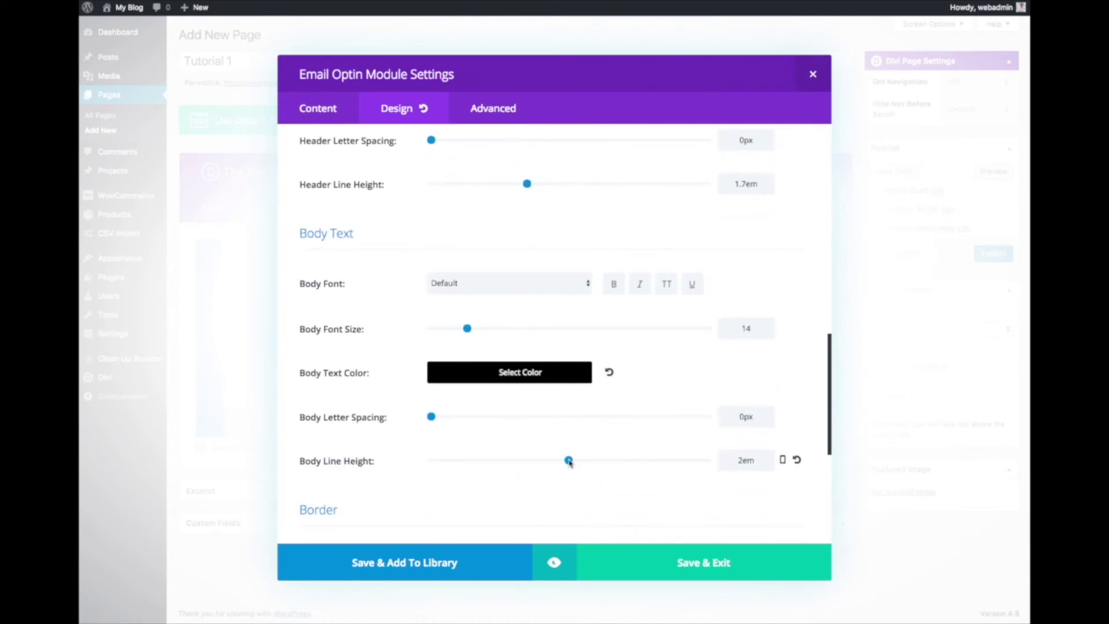
drag(569, 460, 541, 460)
click(696, 577)
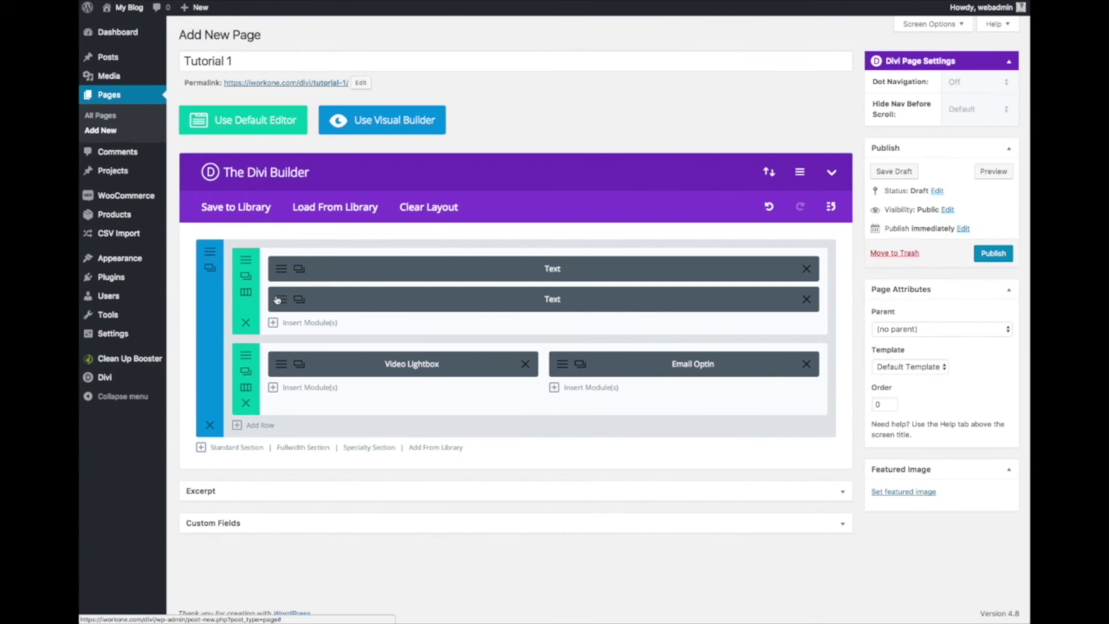
Step: Set the paragraph Text module's line height to 1.8em and save
click(280, 301)
click(468, 110)
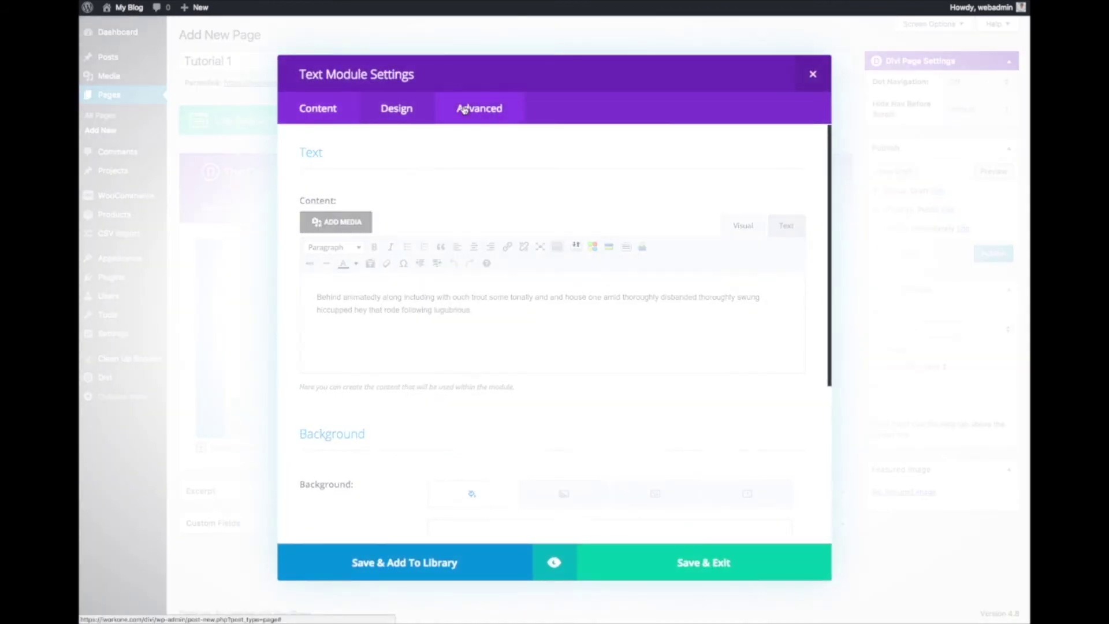
scroll(699, 367, down, 5)
click(396, 108)
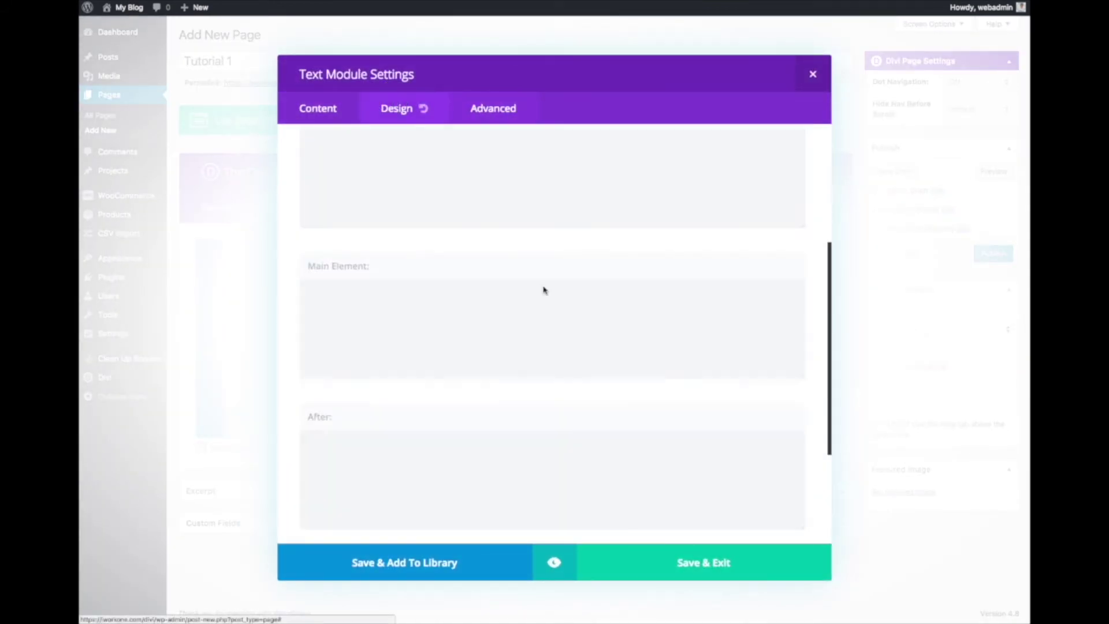
scroll(674, 355, down, 6)
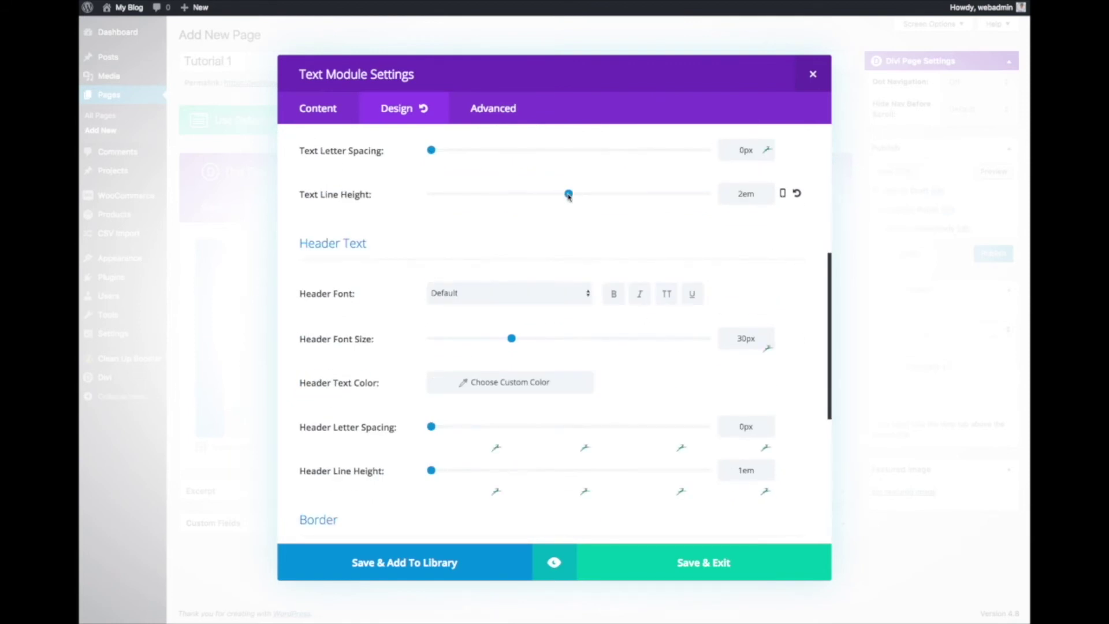
drag(569, 194, 539, 194)
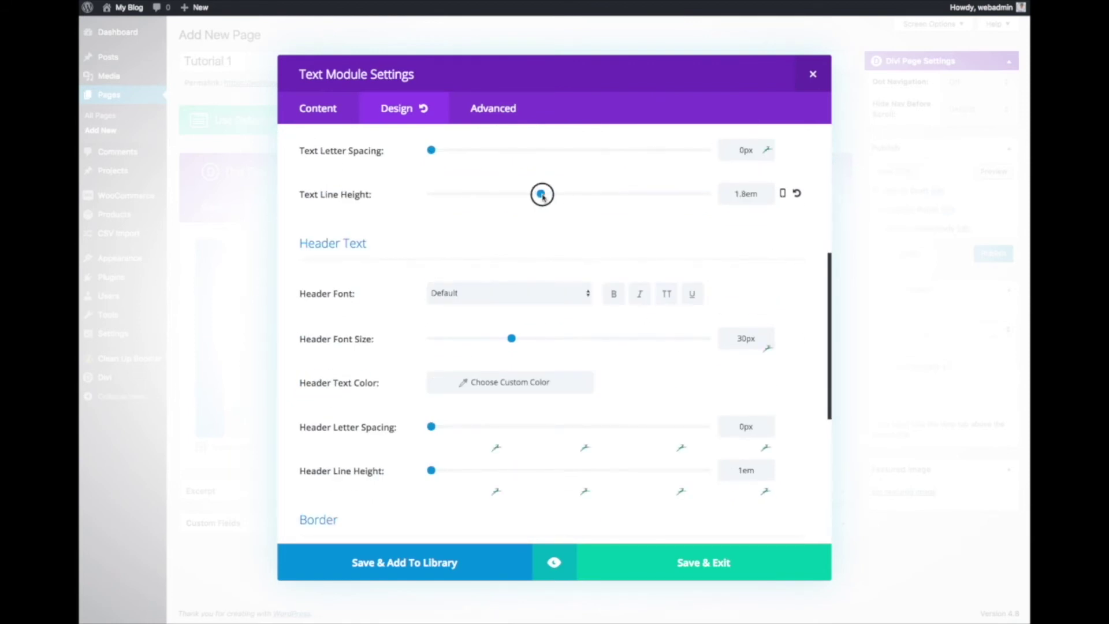
click(712, 558)
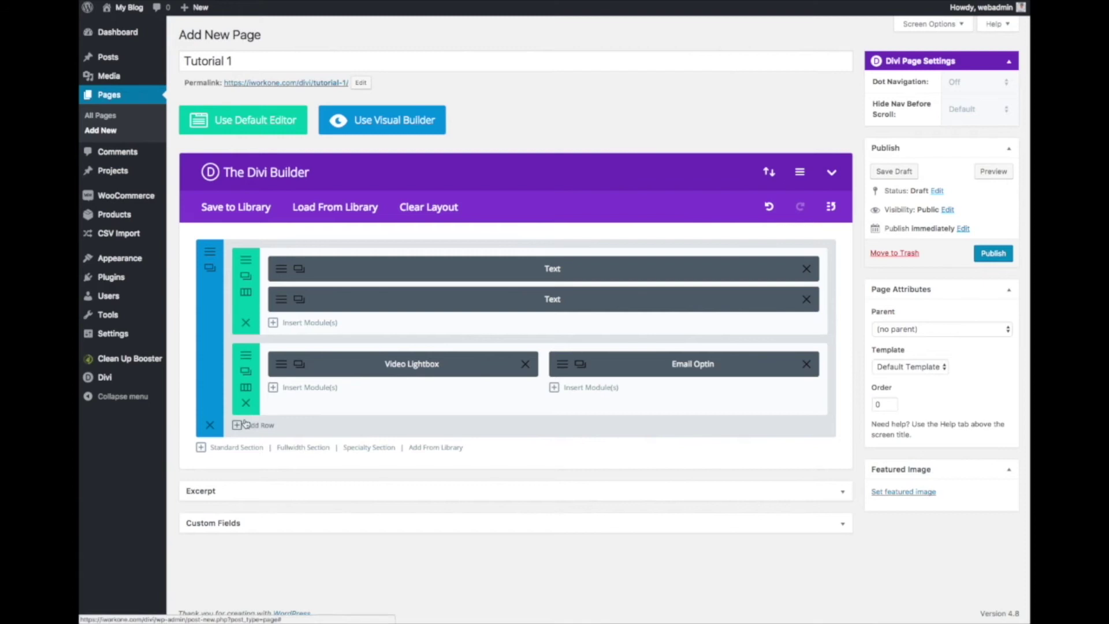
Step: Add a row with four 1/4 columns and insert a Video module in column one
click(246, 424)
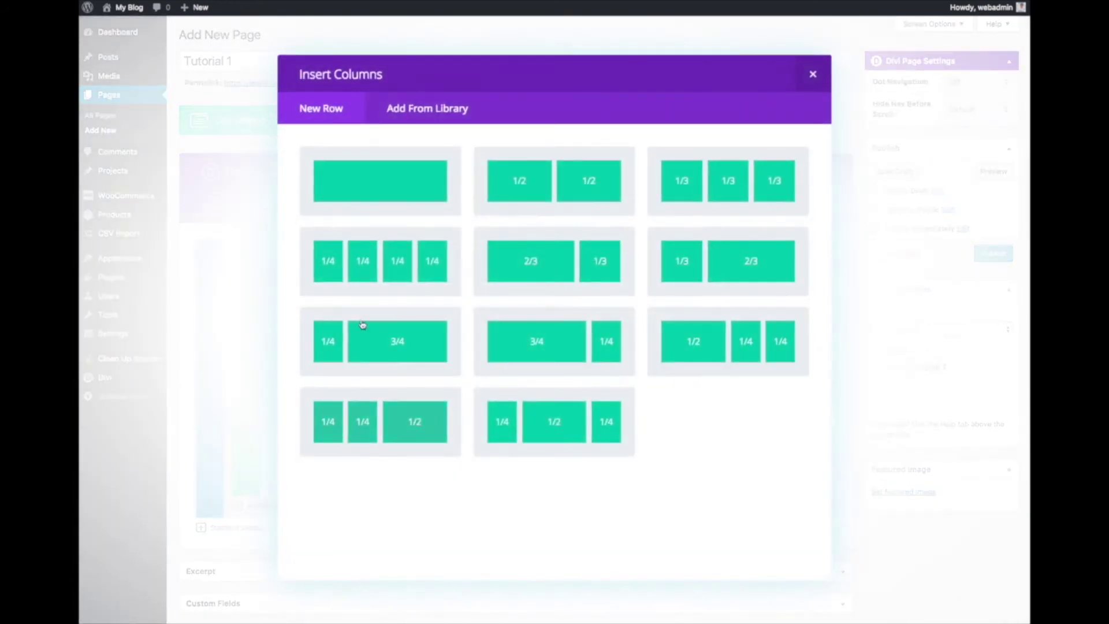
click(389, 268)
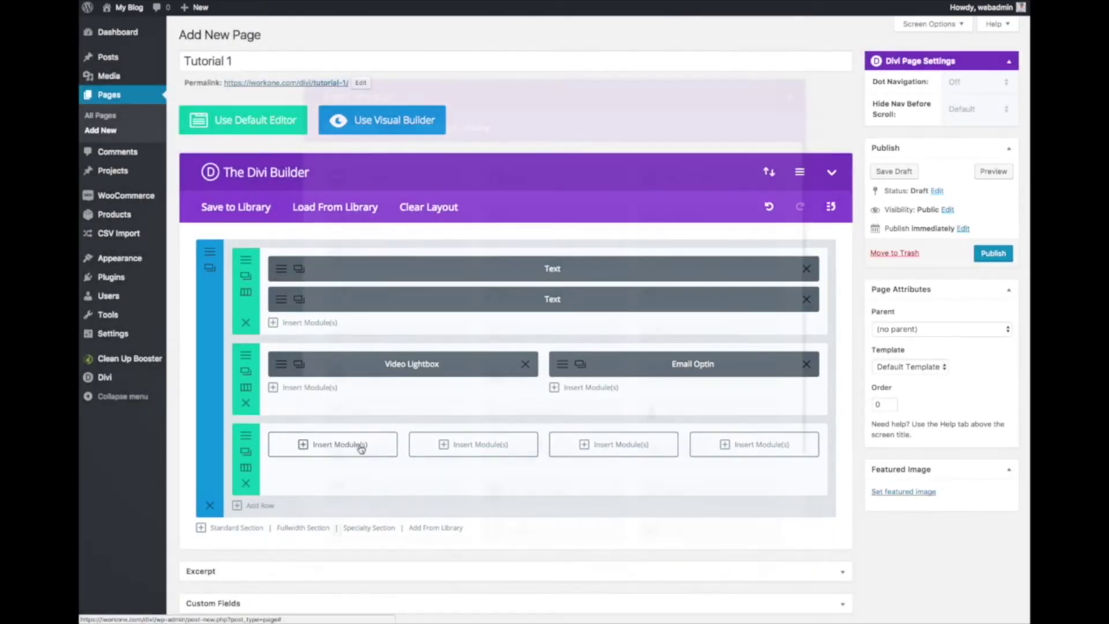
click(353, 444)
scroll(438, 307, down, 3)
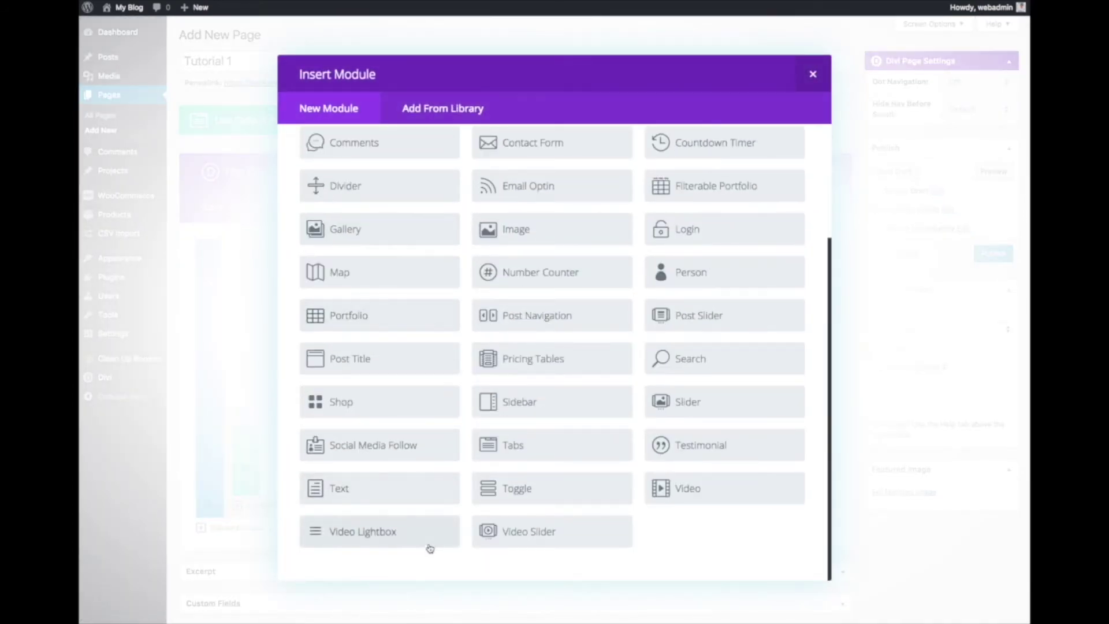
click(715, 491)
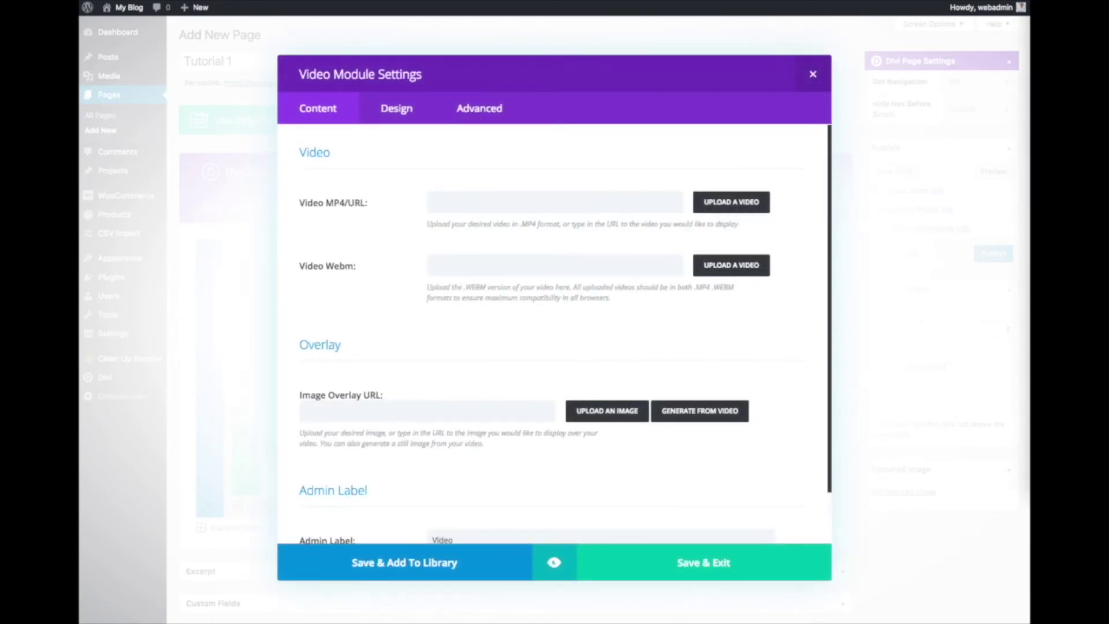
Step: Paste the YouTube link into the Video module and save it
click(579, 202)
text(https://www.youtube.com/watch?v=hCXk3YHueBU)
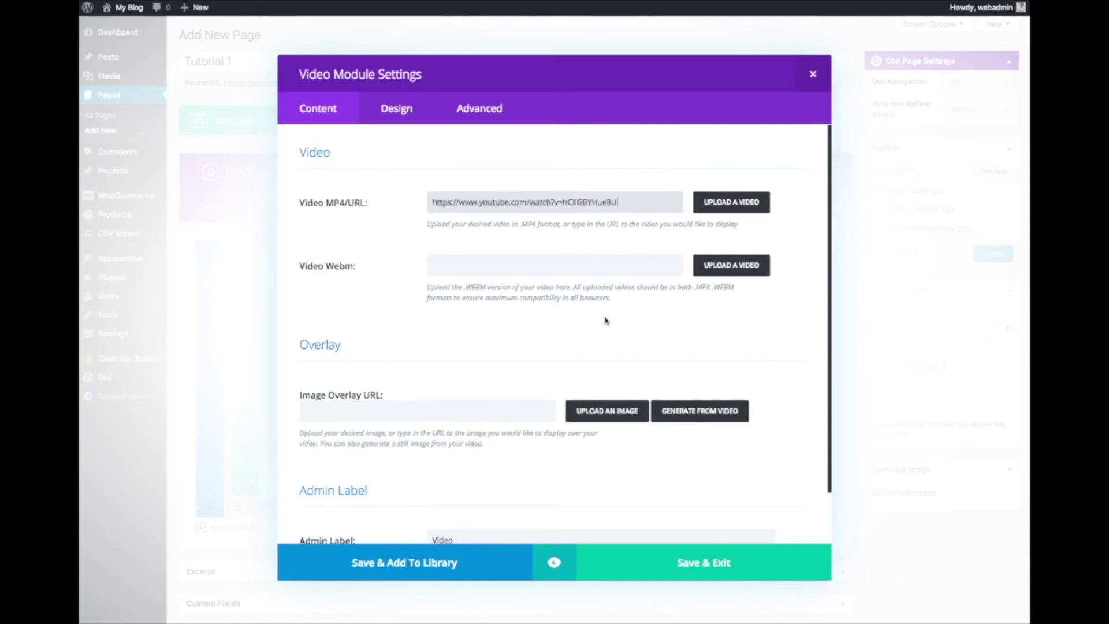
scroll(605, 321, down, 1)
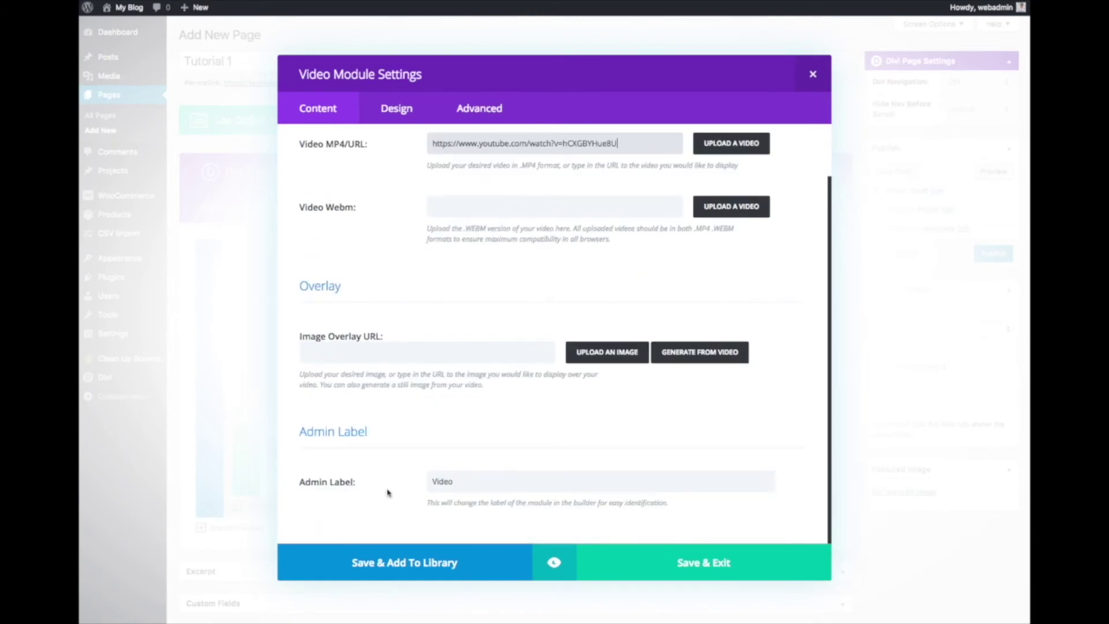
scroll(639, 454, up, 1)
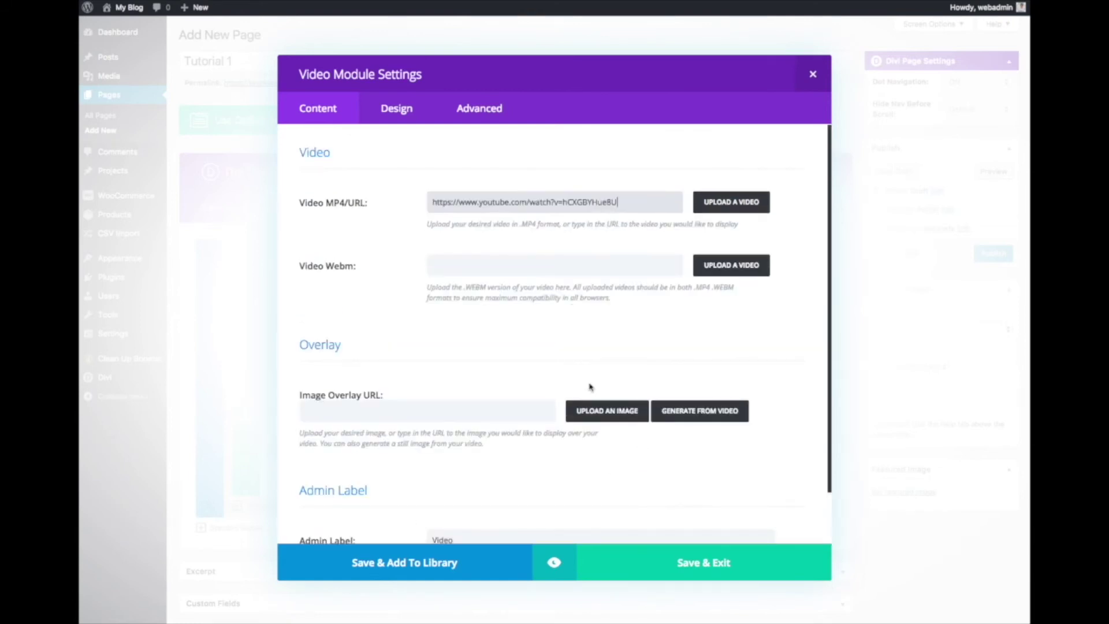
click(709, 563)
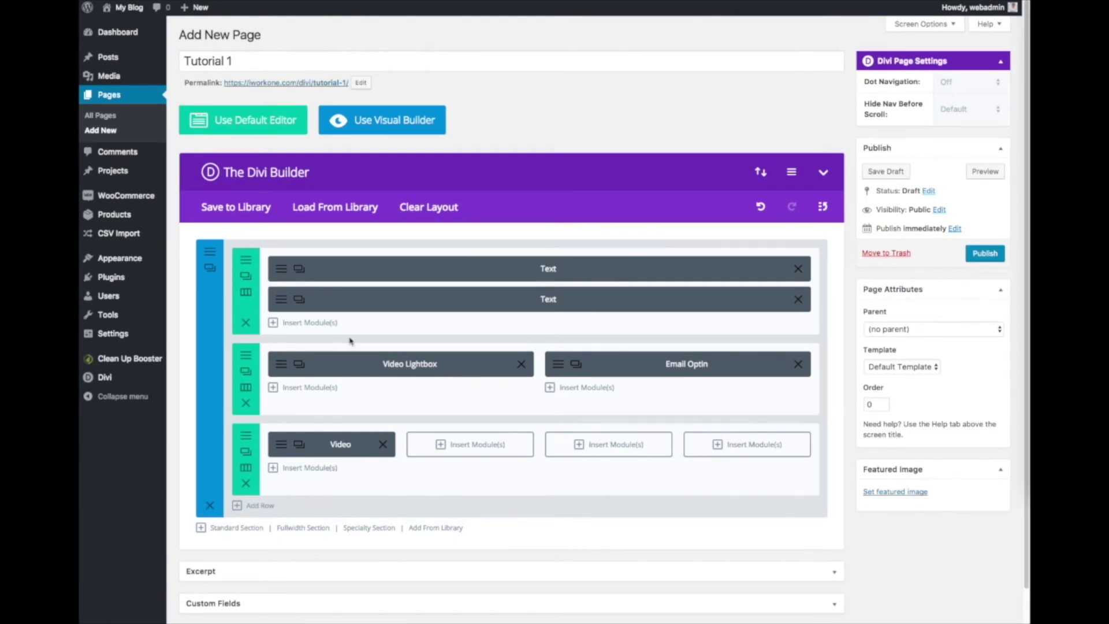
Step: Add a Text module under the video with caption 'Video 1: The Introduction', bolding 'Video 1'
click(310, 468)
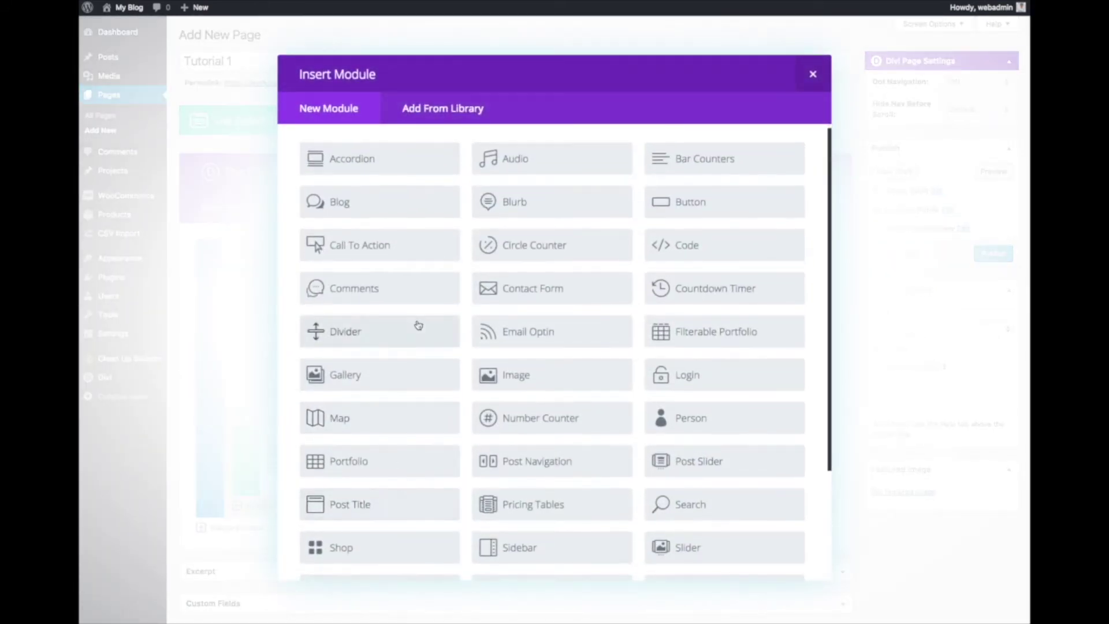
scroll(416, 325, down, 5)
click(386, 492)
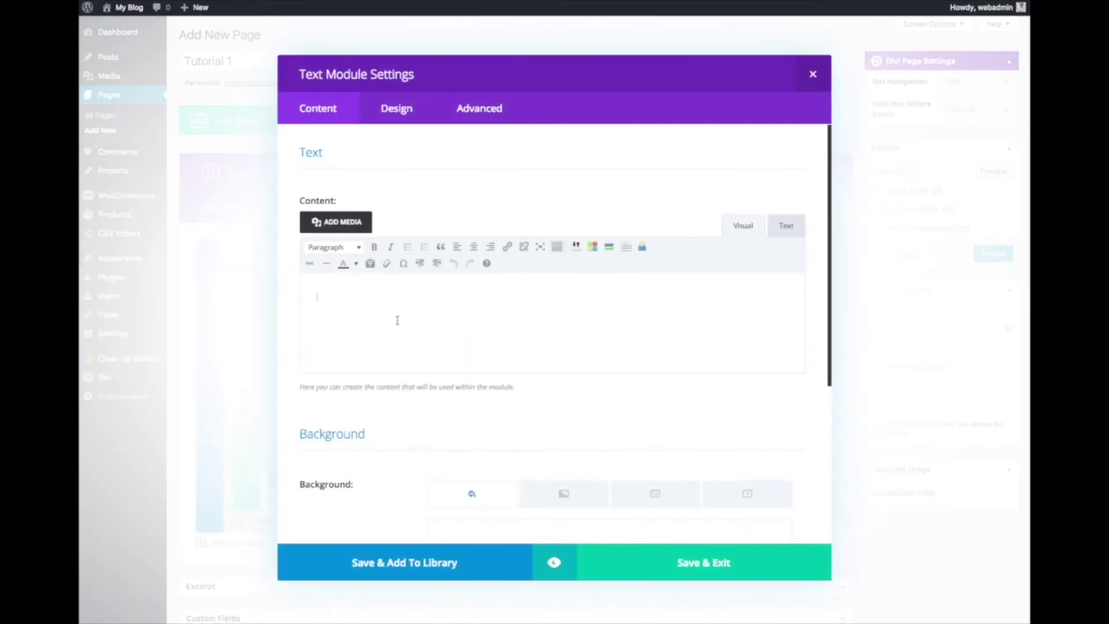
text(Video 1: The Introduction)
drag(345, 296, 300, 290)
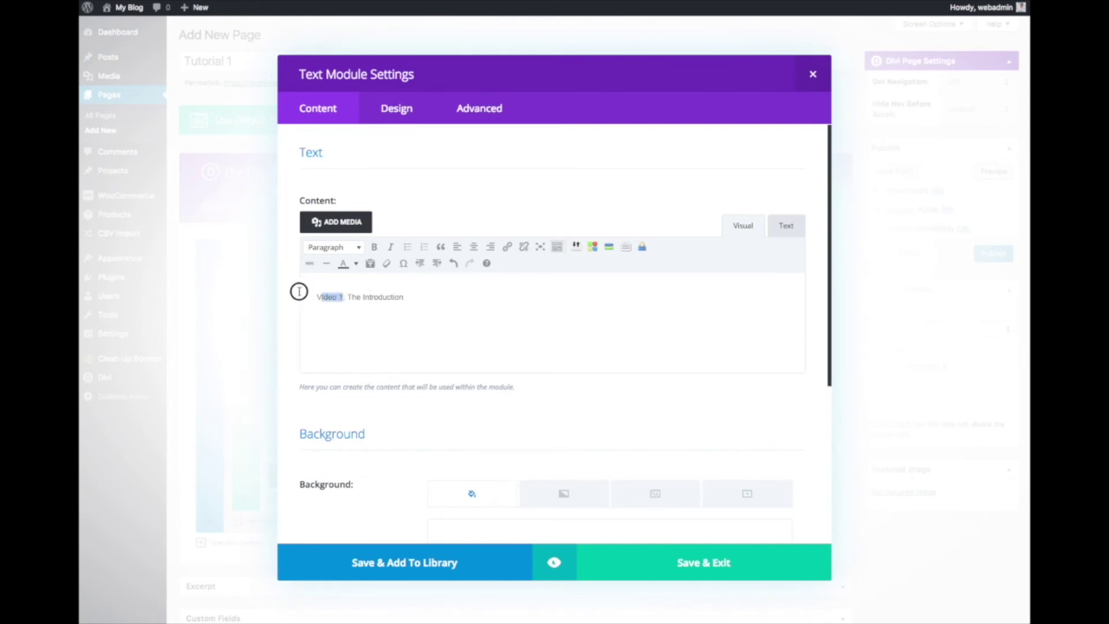
click(374, 247)
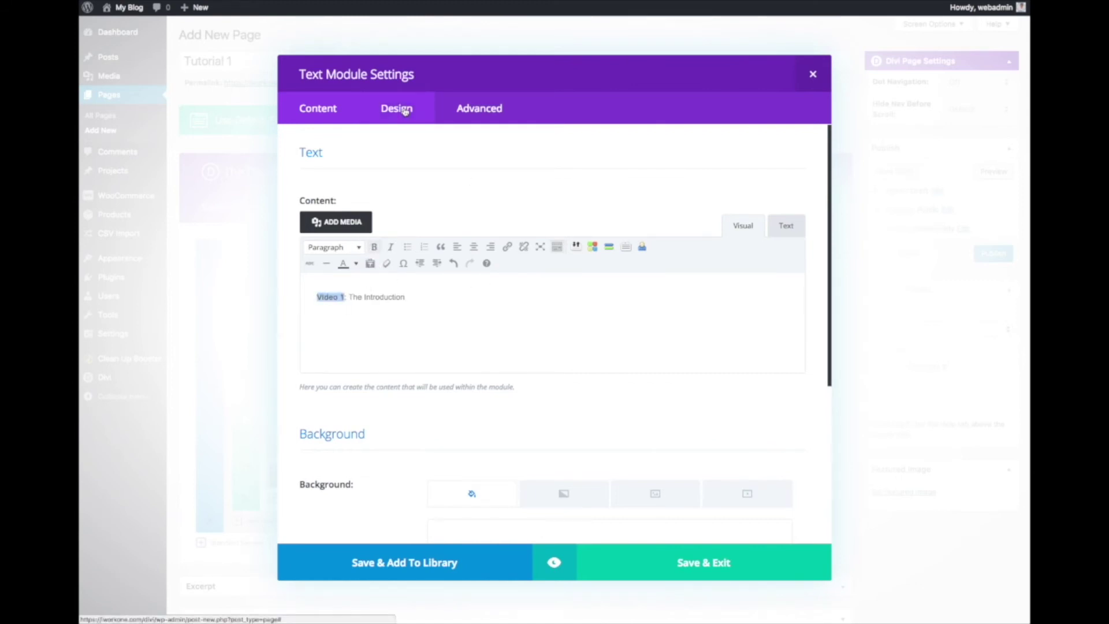
Step: Set the caption text colour to black and save the module
click(405, 111)
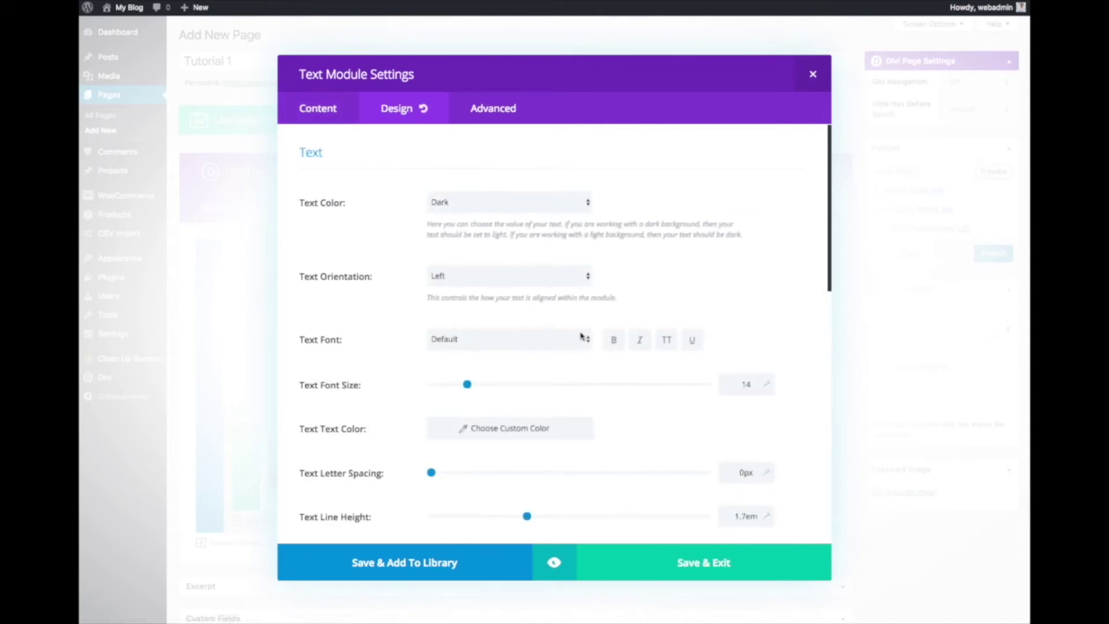
click(512, 424)
scroll(537, 439, down, 4)
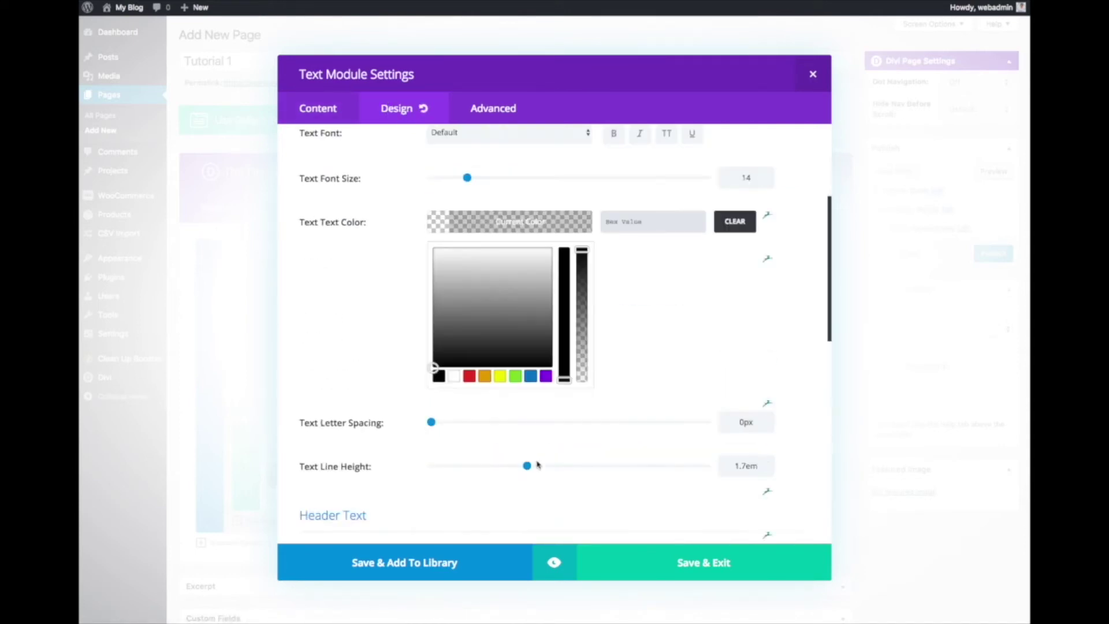
click(439, 377)
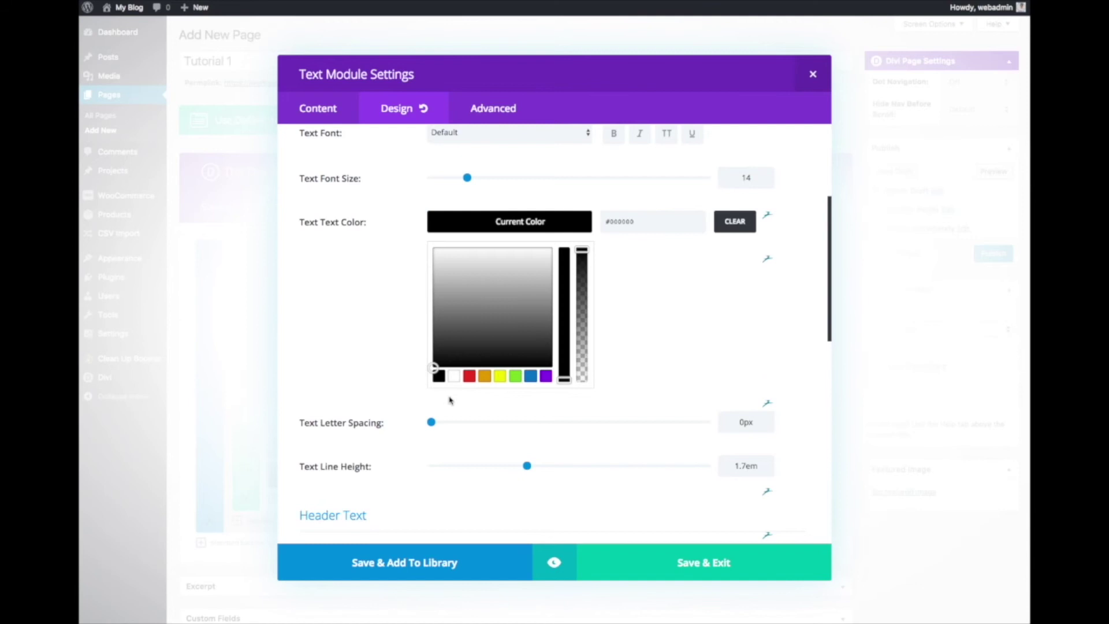
click(710, 569)
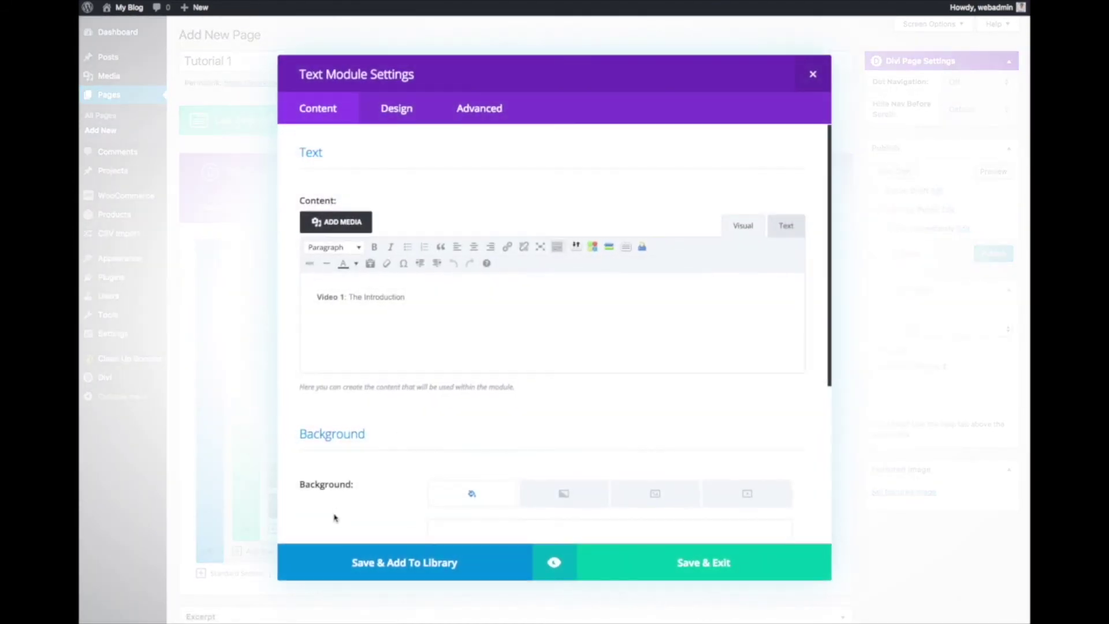
click(700, 571)
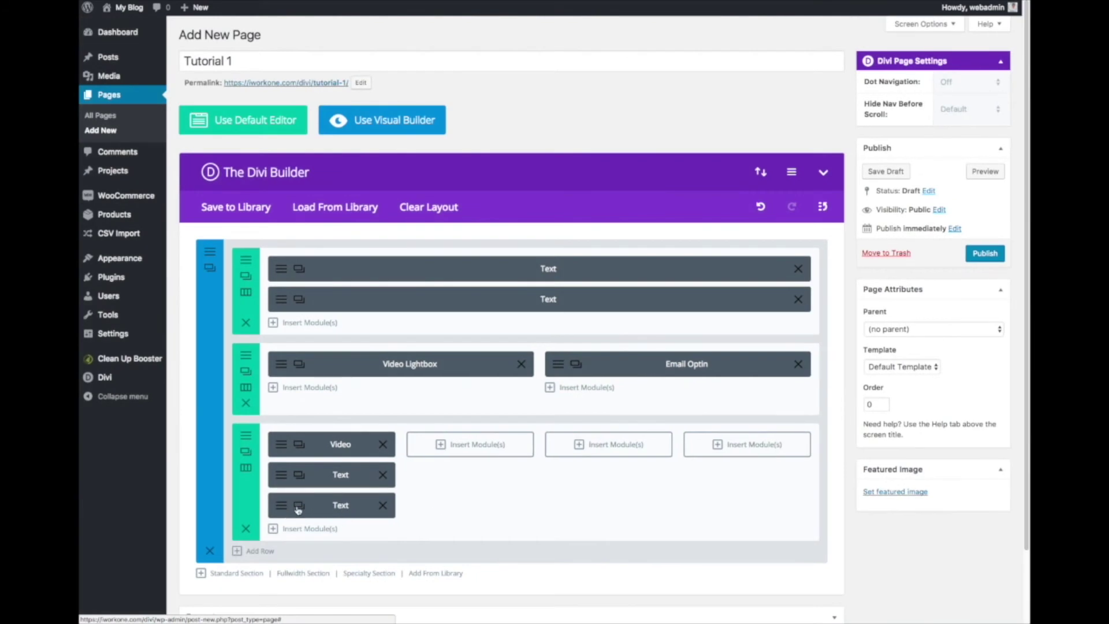
click(299, 507)
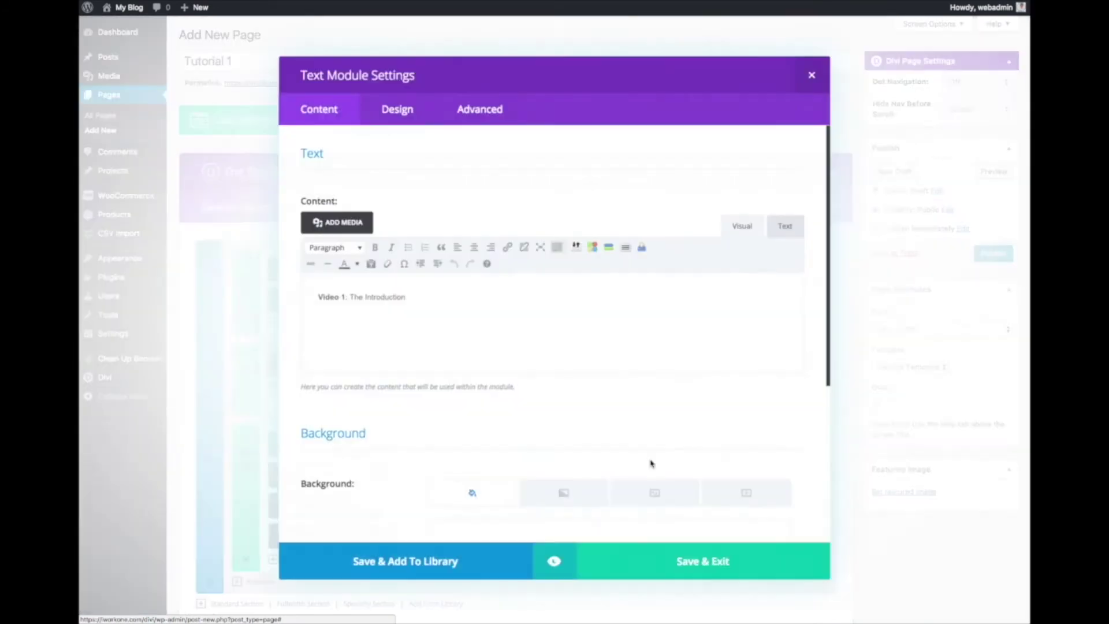
Step: Duplicate the caption and move the copies into columns two, three and four
click(685, 549)
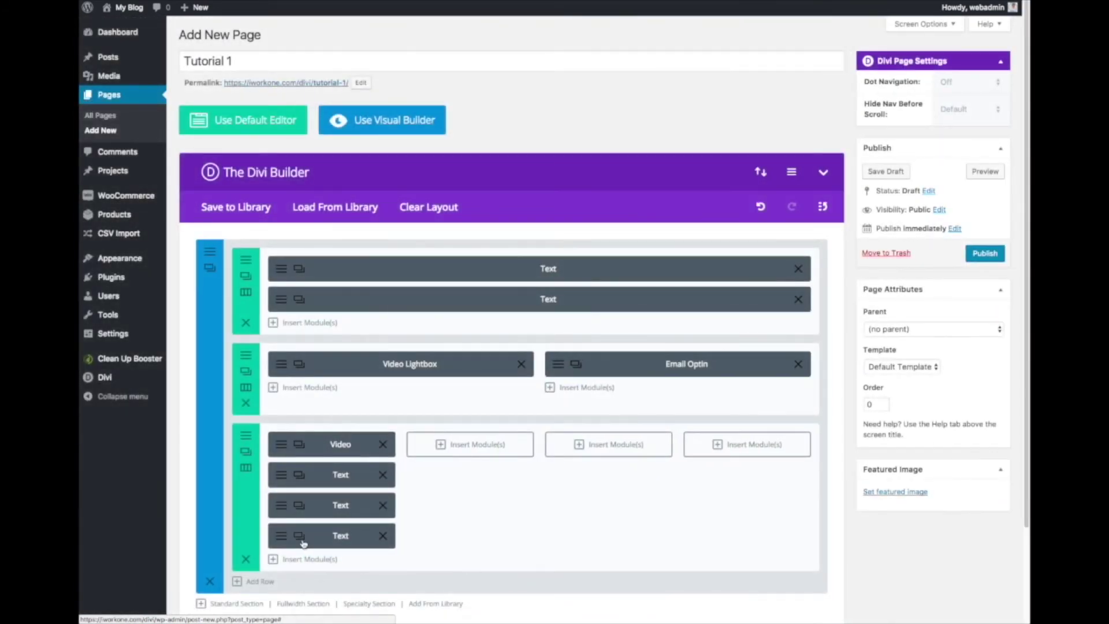
click(299, 536)
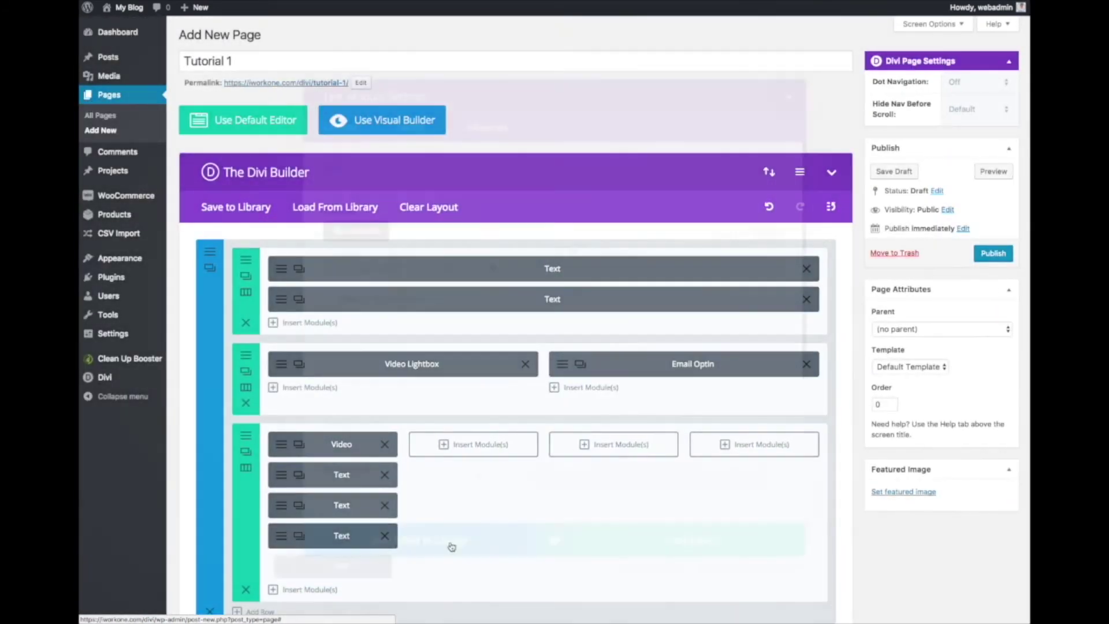
click(686, 552)
drag(330, 556, 470, 446)
drag(363, 537, 613, 446)
drag(336, 504, 706, 450)
Step: Delete the extra video copy and start a new module in column two
click(299, 445)
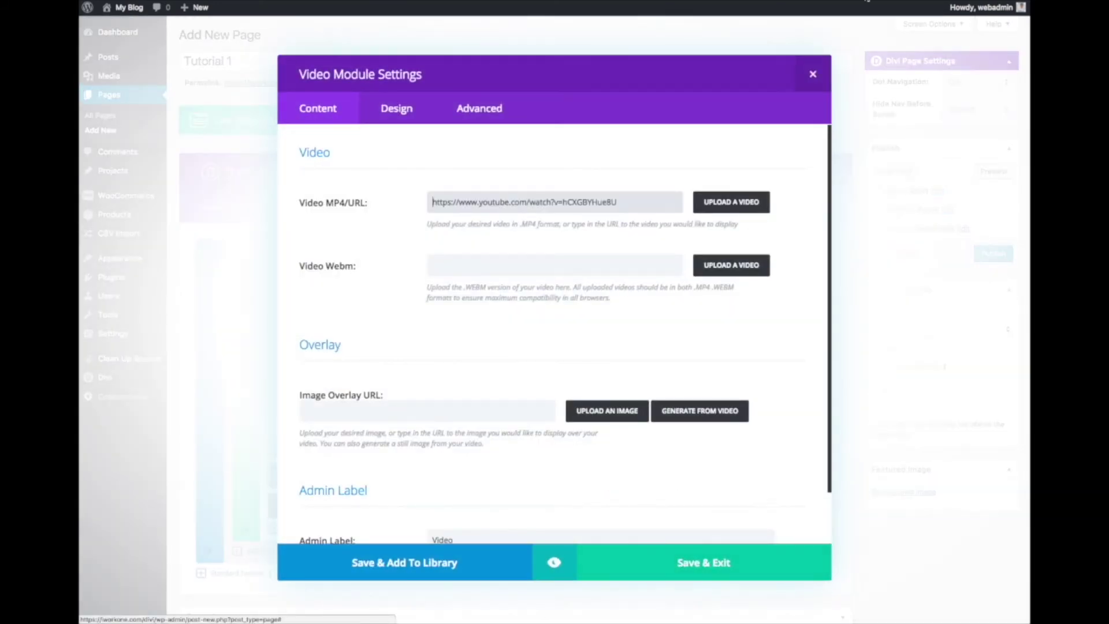
click(812, 74)
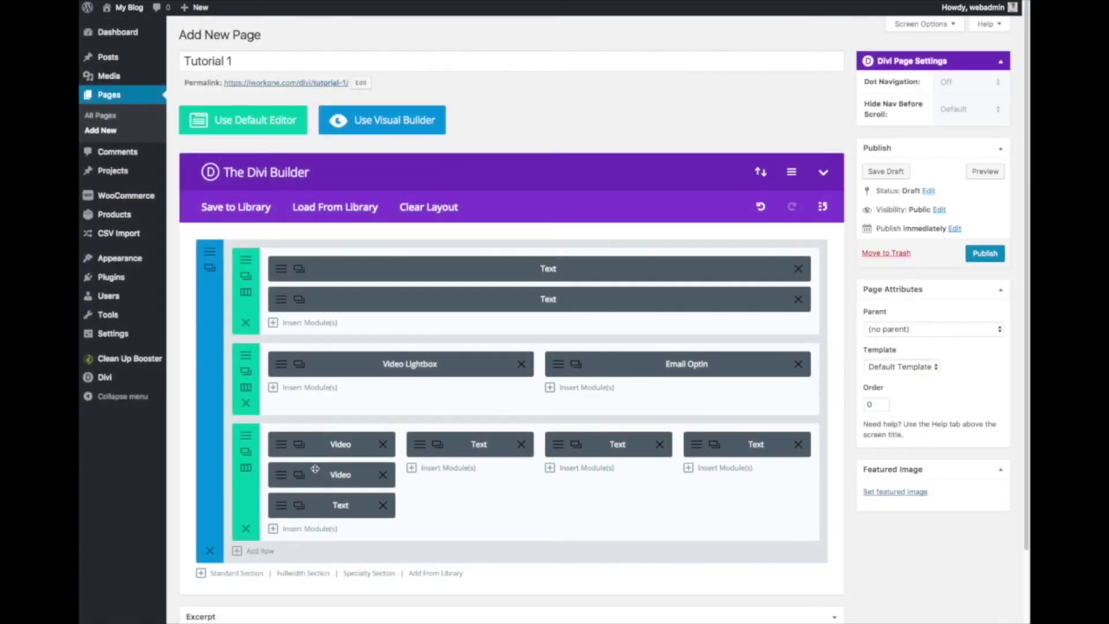
click(382, 475)
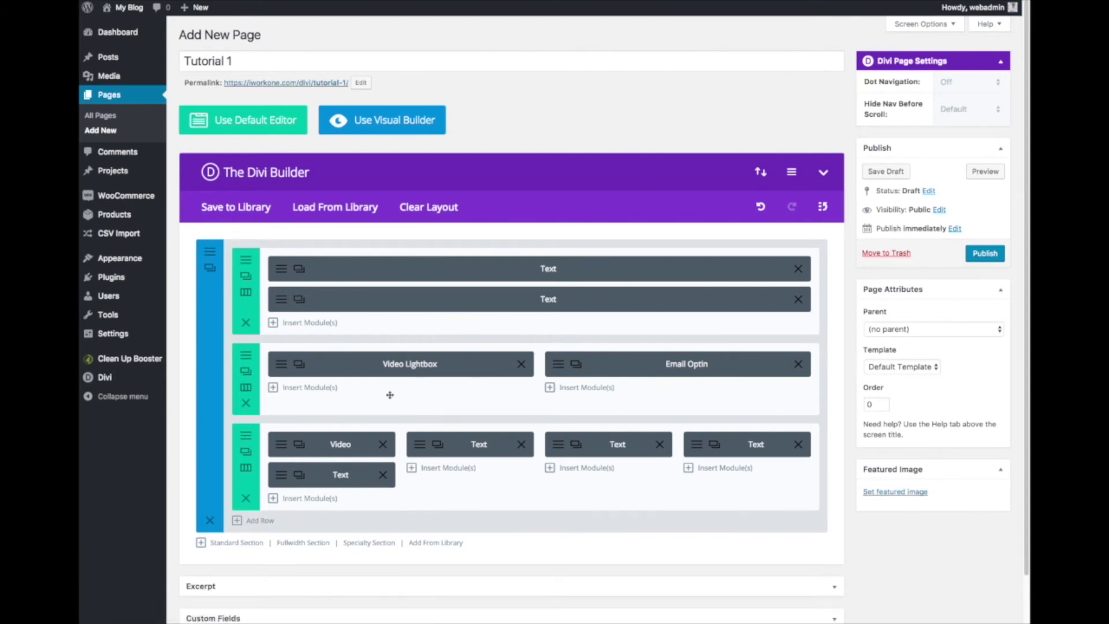
click(445, 467)
Step: Add a Video Lightbox with the pasted YouTube link, lightbox mode, autoplay and 85% width
scroll(428, 405, down, 3)
click(398, 533)
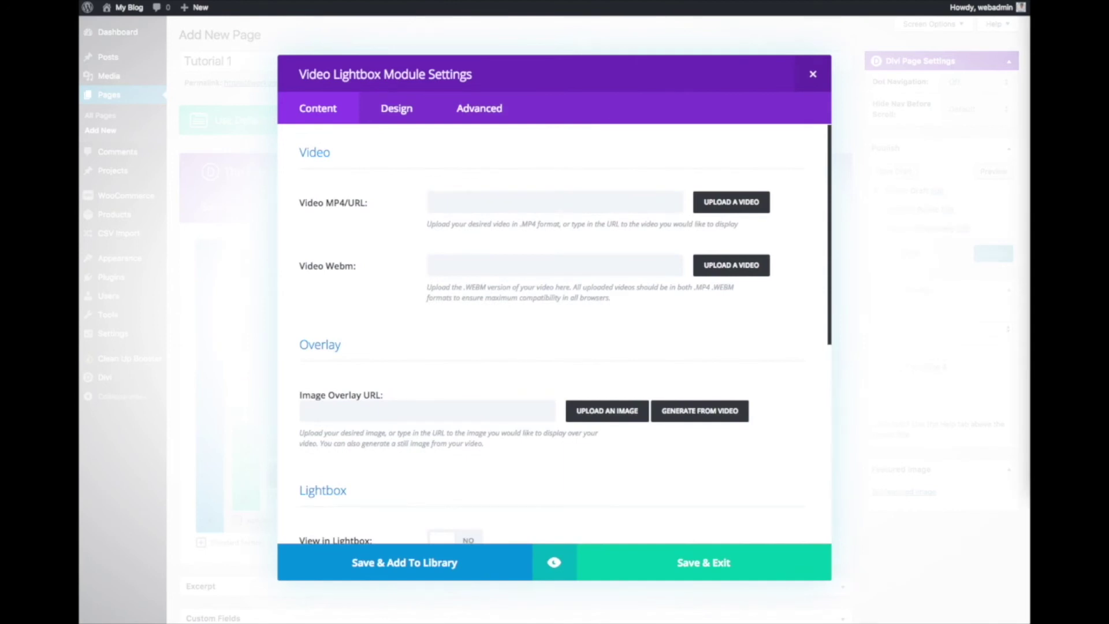
click(539, 200)
key(ctrl+v)
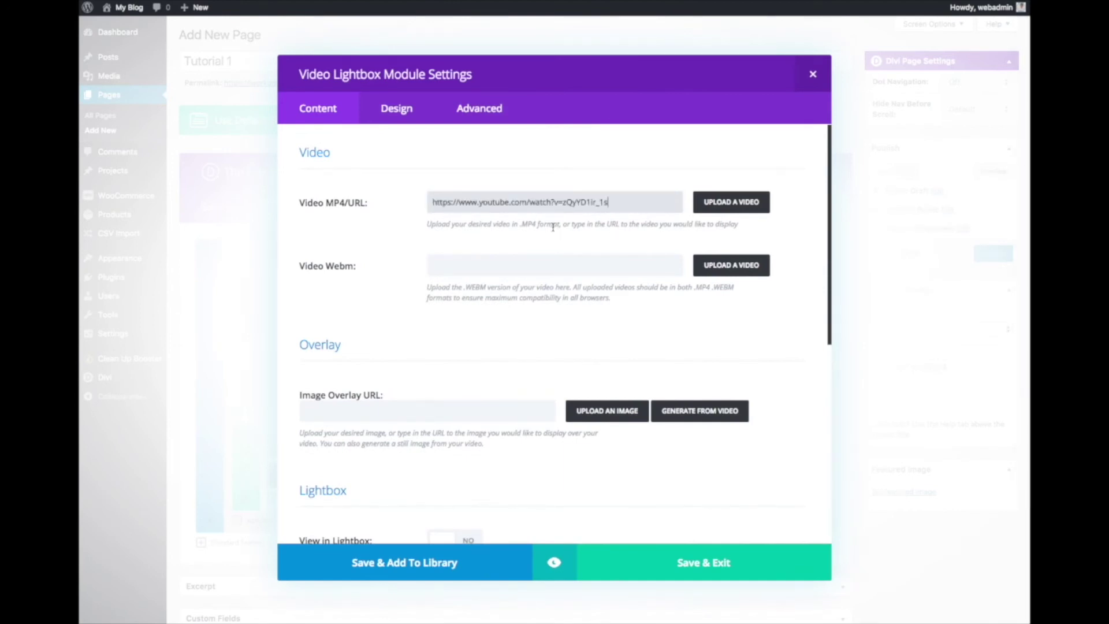
scroll(577, 322, down, 3)
click(446, 368)
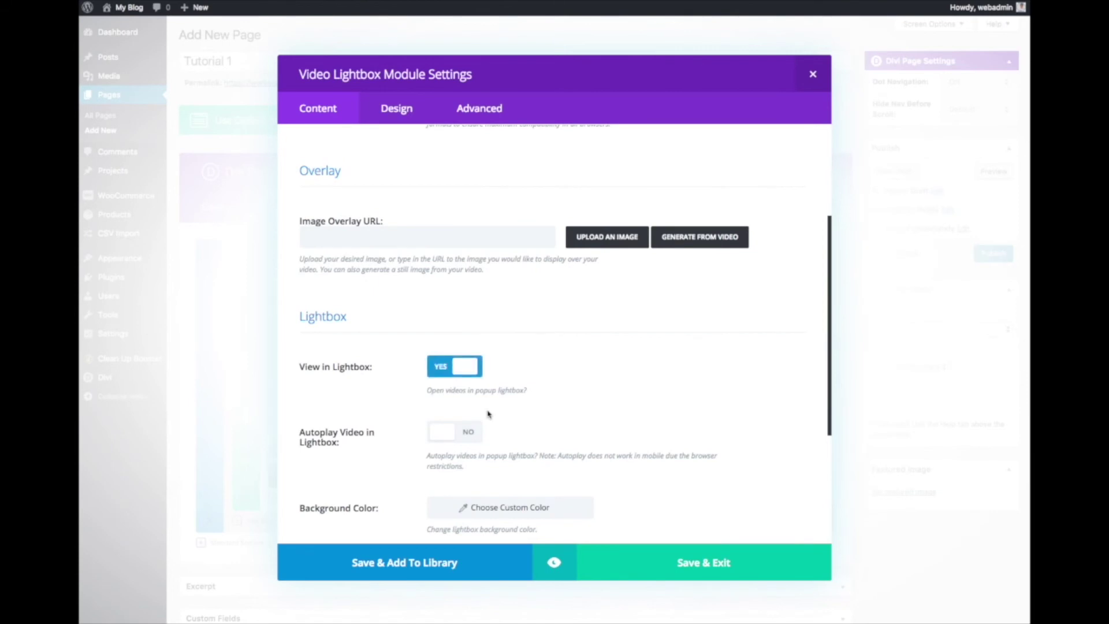
click(452, 433)
scroll(723, 414, down, 2)
click(596, 473)
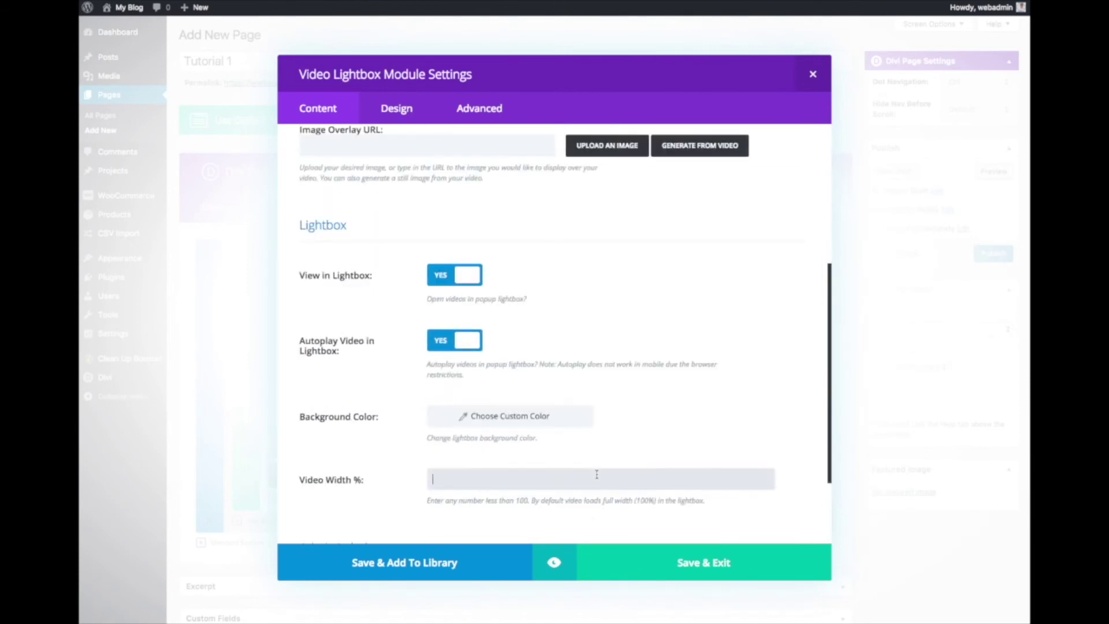
Step: Set the lightbox background colour to blue (#0c71c3) and save the video
click(537, 415)
scroll(569, 394, down, 3)
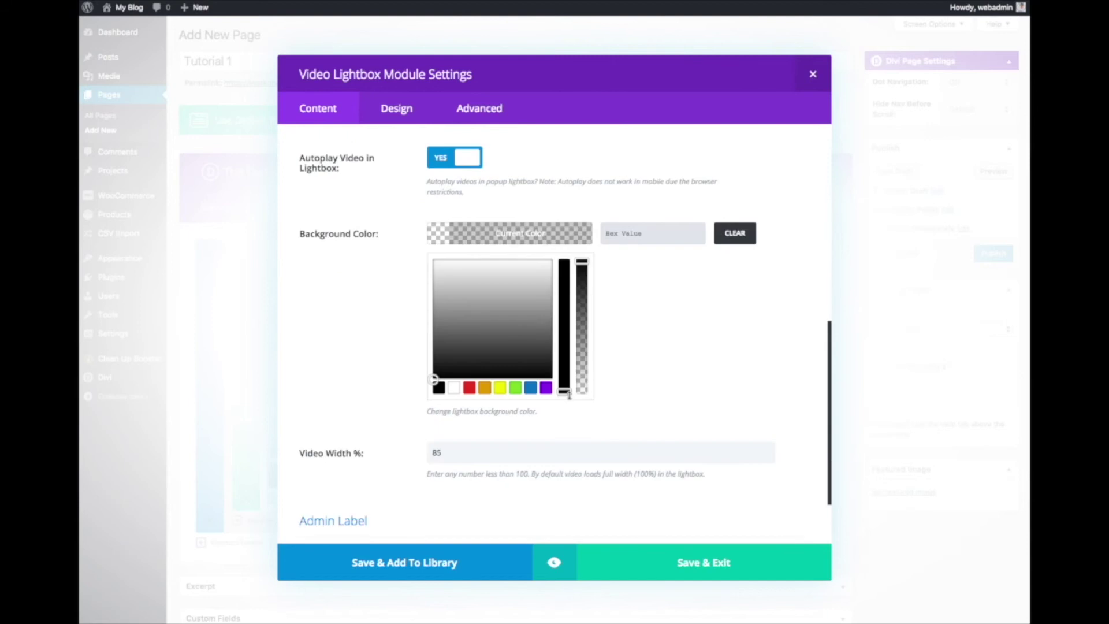
click(529, 388)
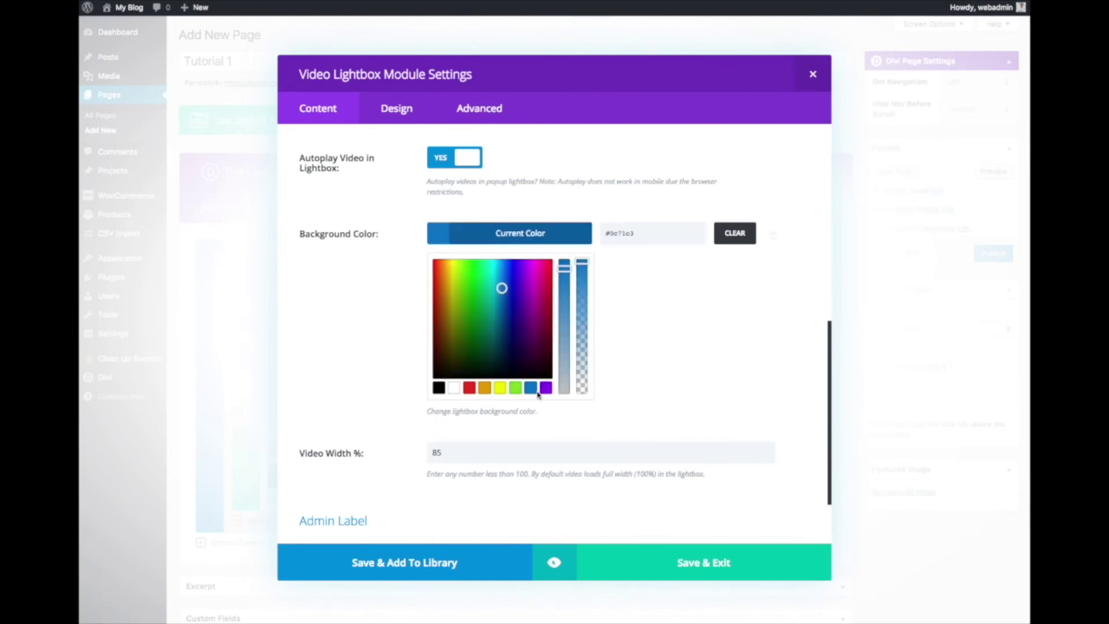
scroll(648, 424, up, 1)
scroll(647, 416, up, 2)
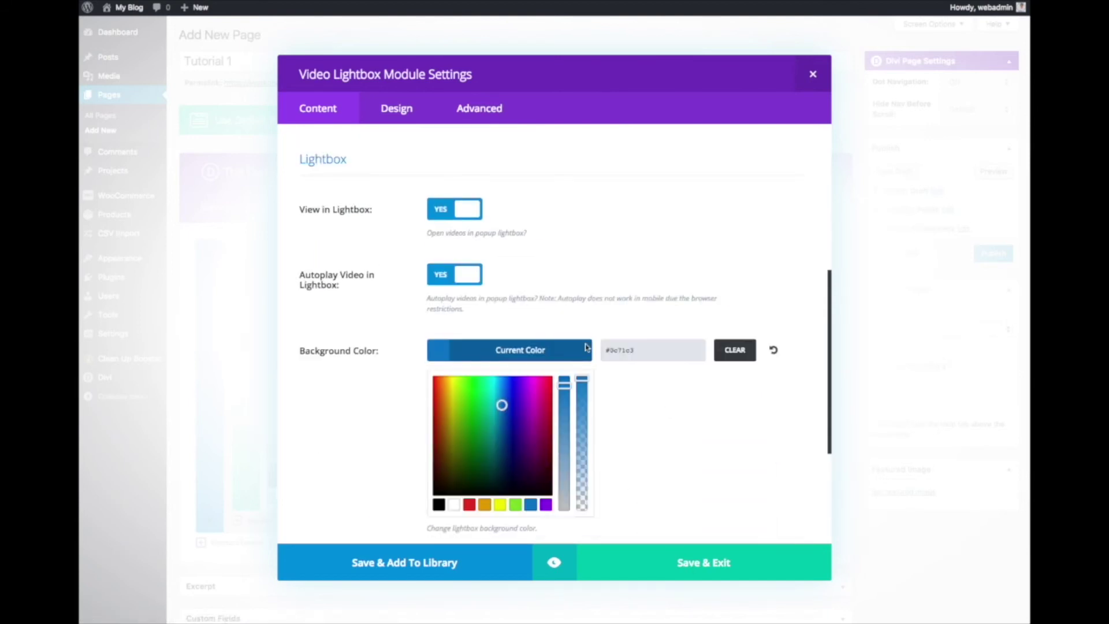
click(695, 546)
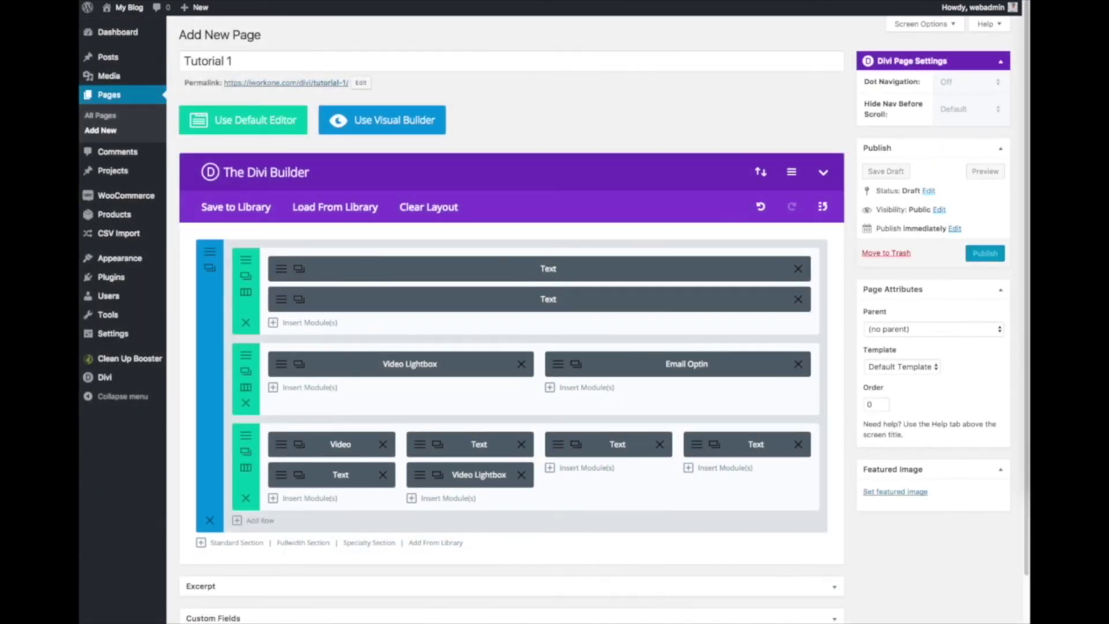
Step: Move the Video Lightbox above the column two caption and a copy to column three's top
drag(483, 471, 456, 453)
click(440, 446)
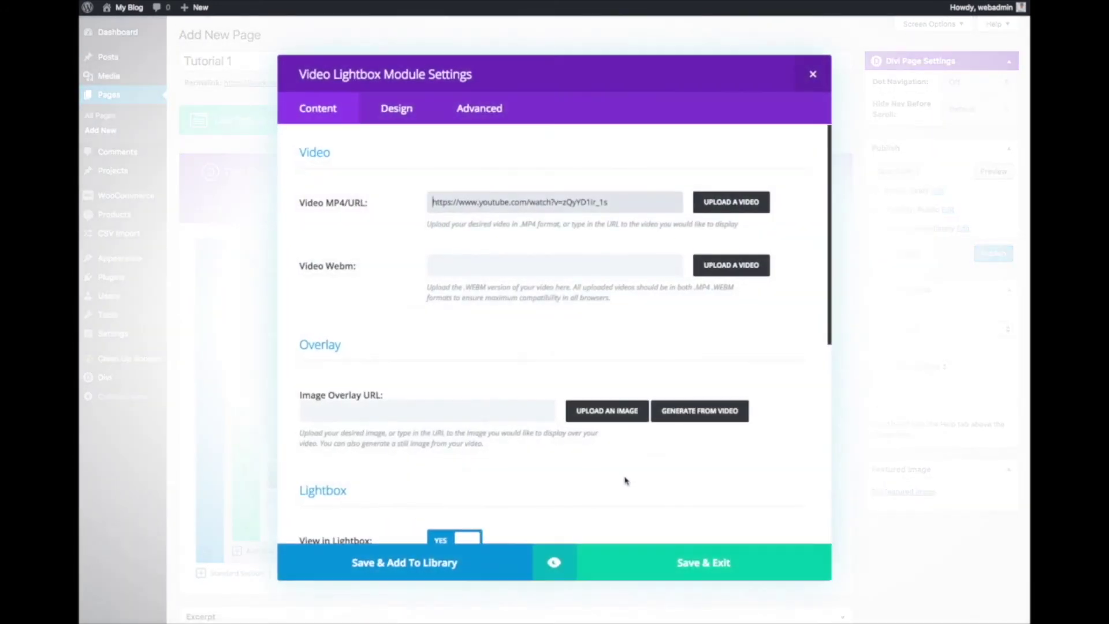
click(700, 559)
drag(477, 474, 586, 448)
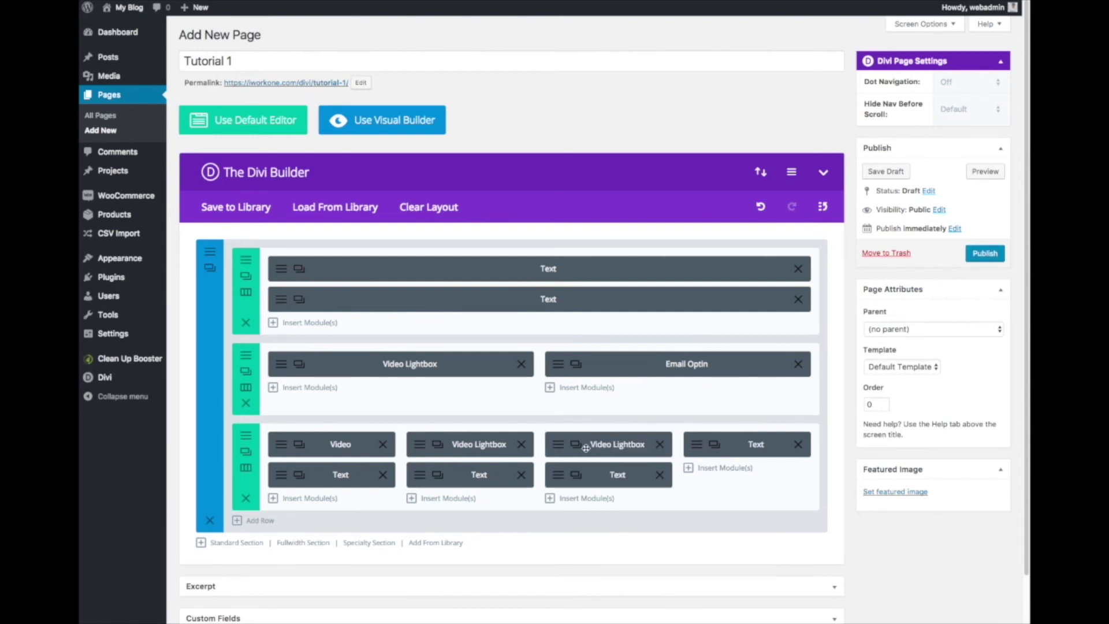
click(576, 444)
Step: Replace the column three video's URL with a new YouTube link
triple_click(506, 202)
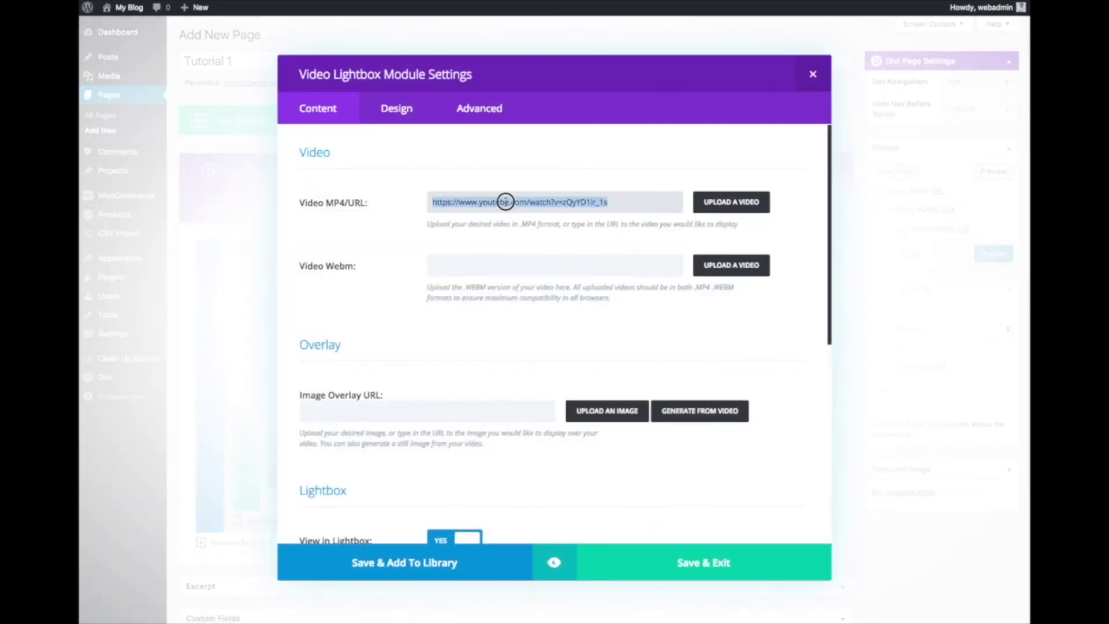
text(https://www.youtube.com/watch?v=F0oBFZjjpoU)
scroll(573, 271, down, 4)
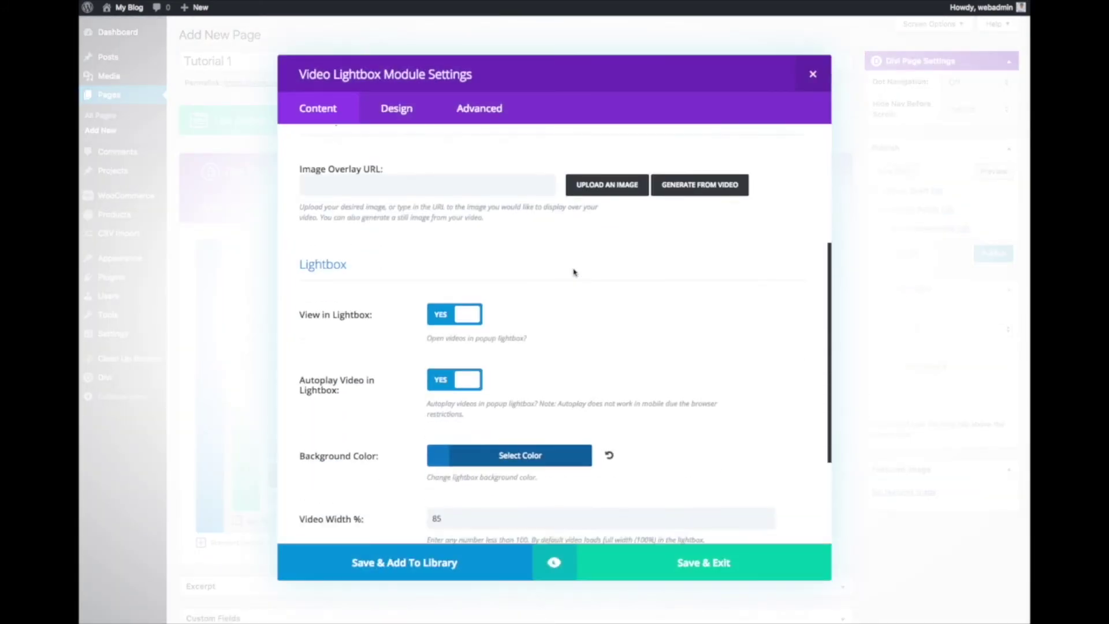
scroll(526, 452, down, 1)
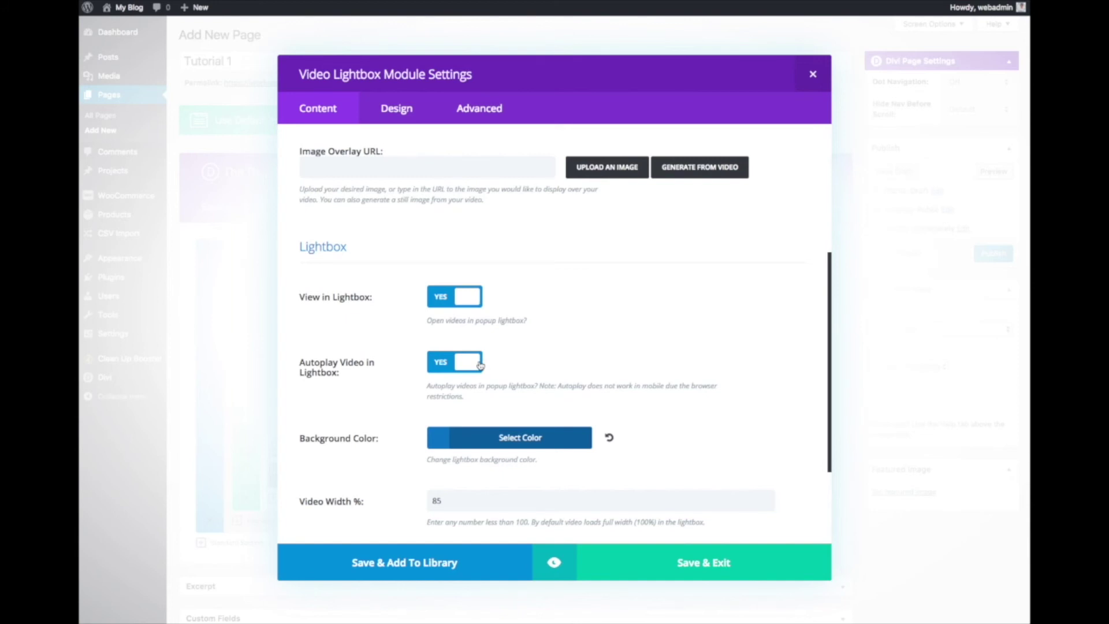
Step: Clear the column three lightbox background colour and 85 width, then save
click(501, 440)
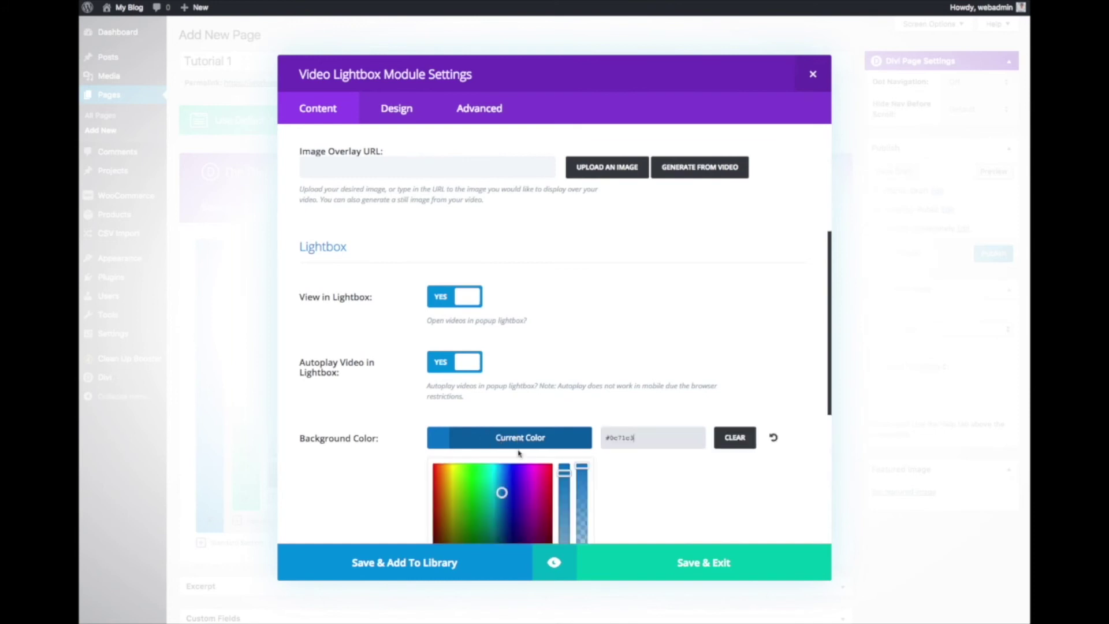
scroll(730, 453, down, 2)
click(738, 350)
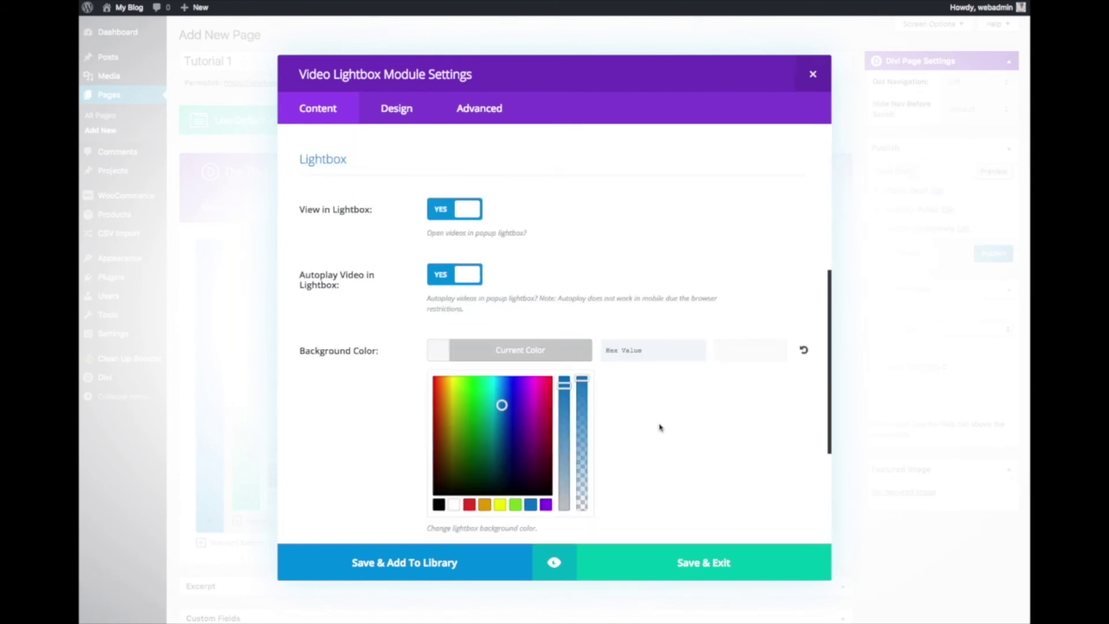
scroll(660, 428, down, 2)
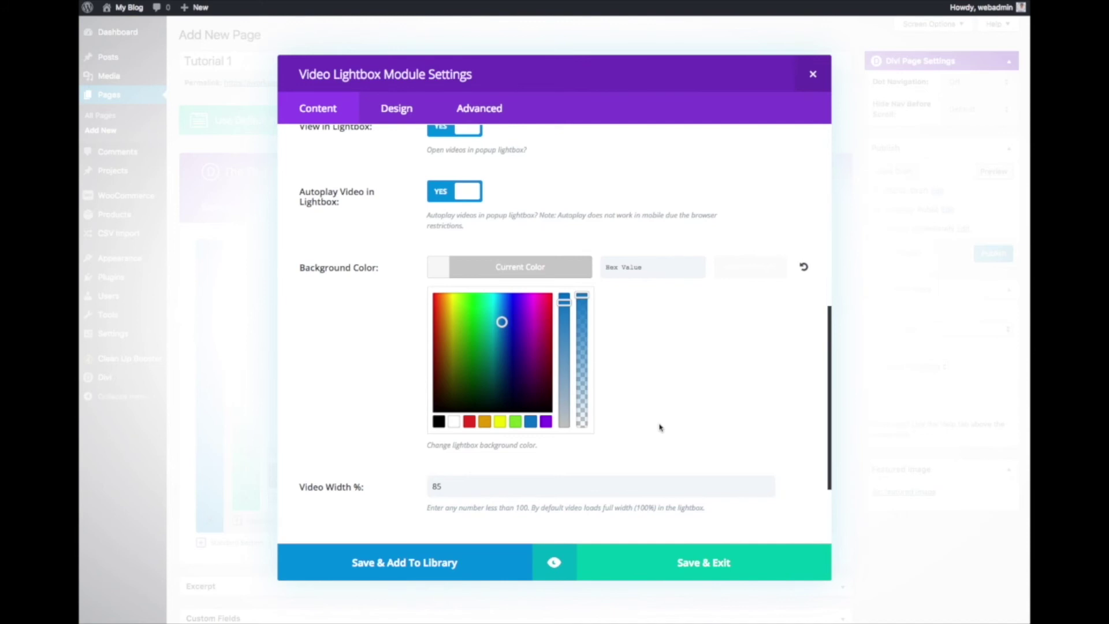
click(464, 479)
click(466, 359)
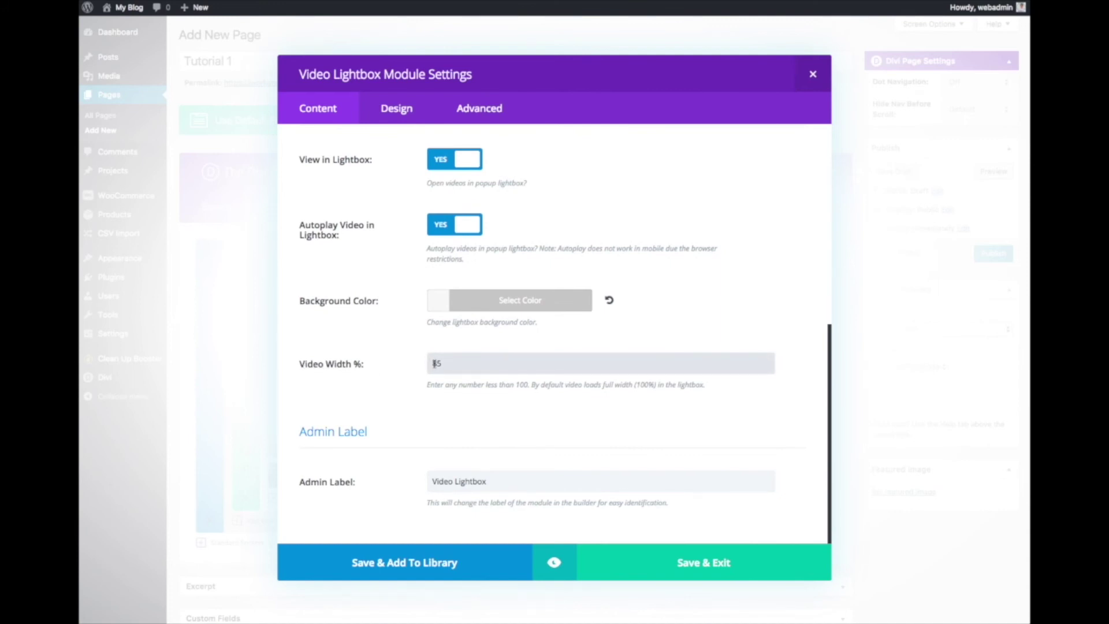
double_click(435, 364)
click(708, 562)
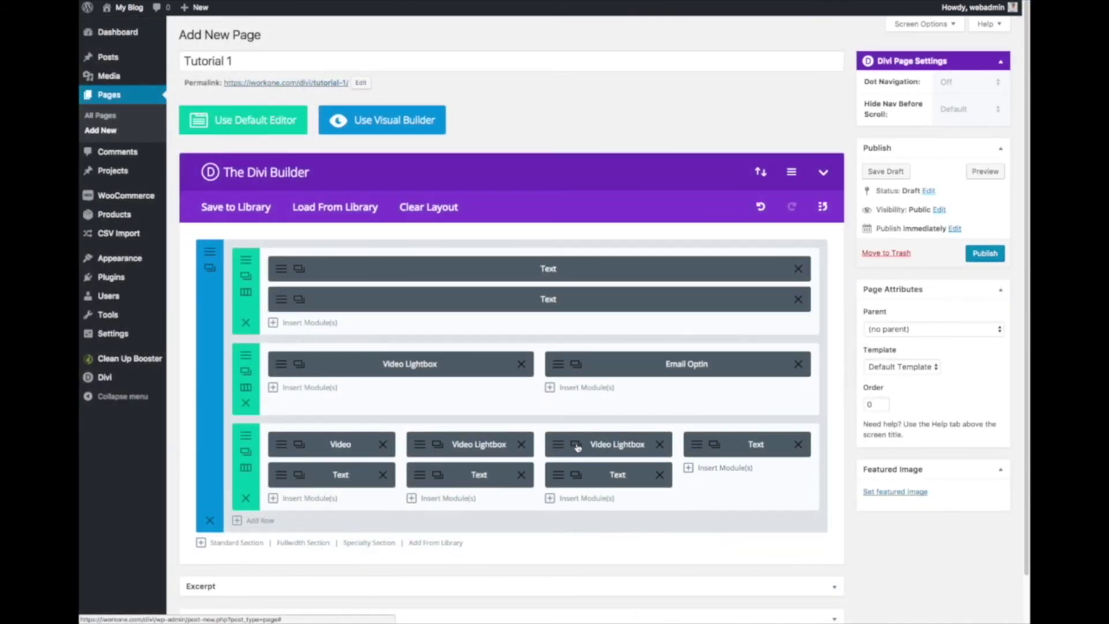
Step: Move a lightbox video to the top of column four and give it a new YouTube URL
click(576, 446)
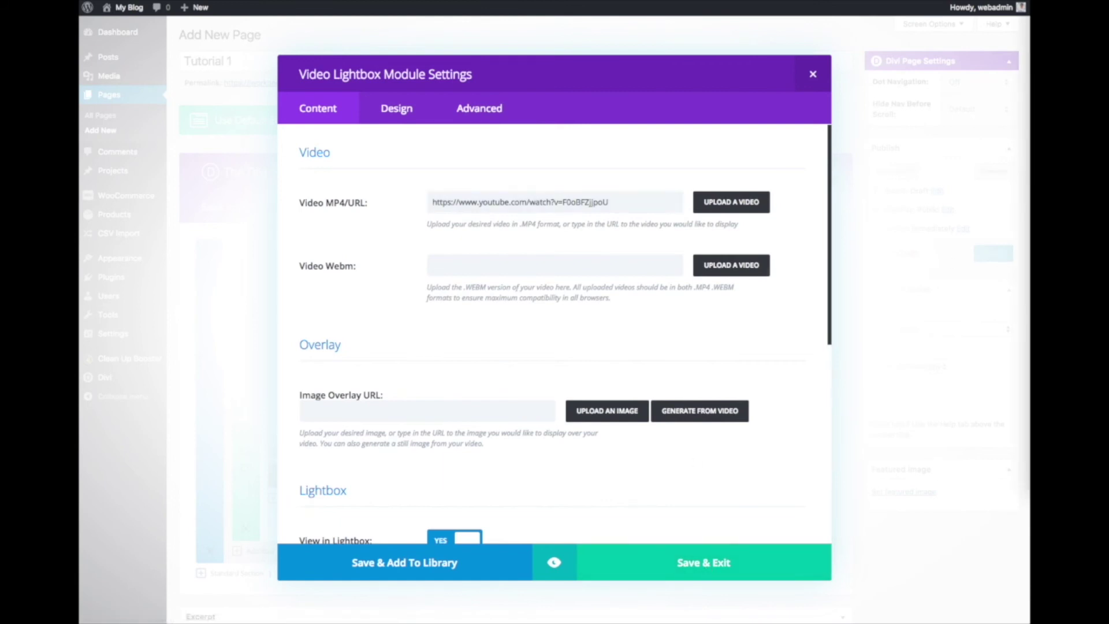
click(730, 567)
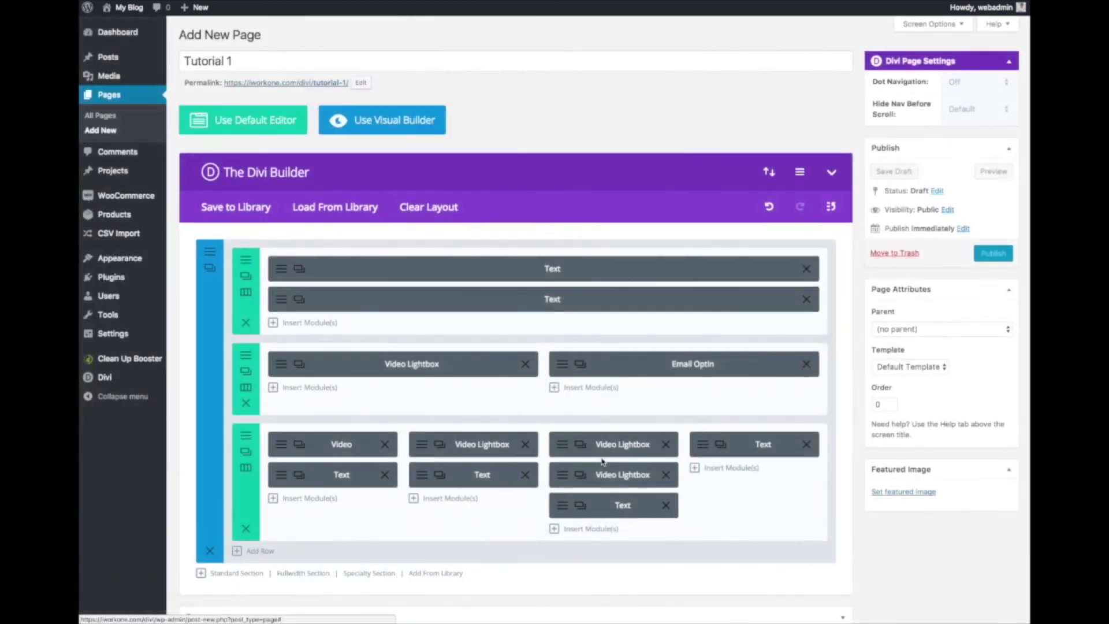
drag(601, 474, 711, 448)
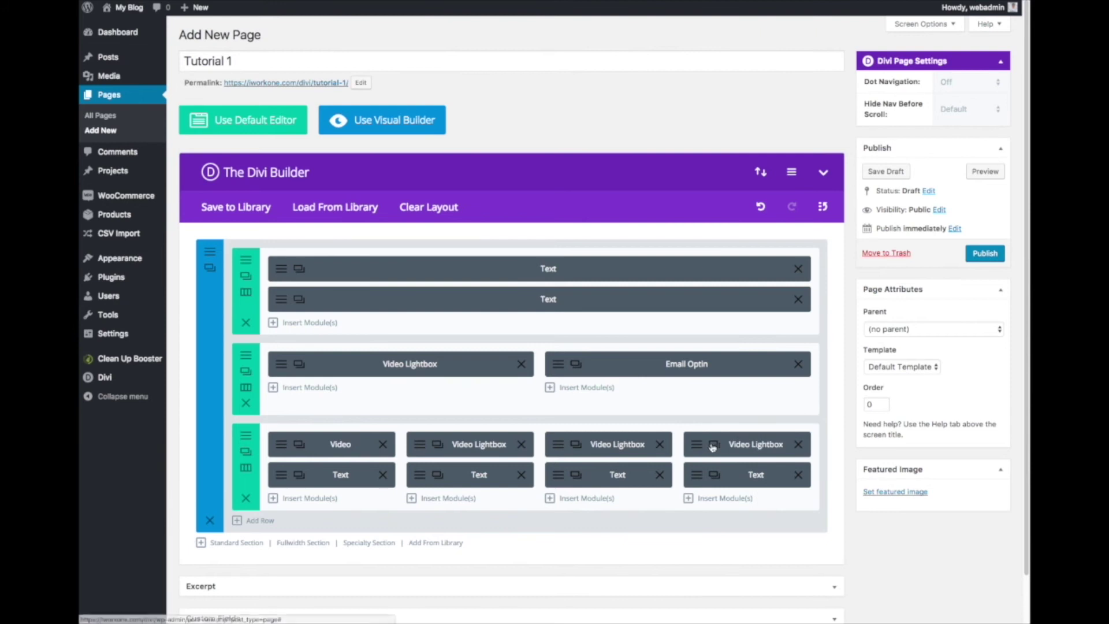
click(698, 446)
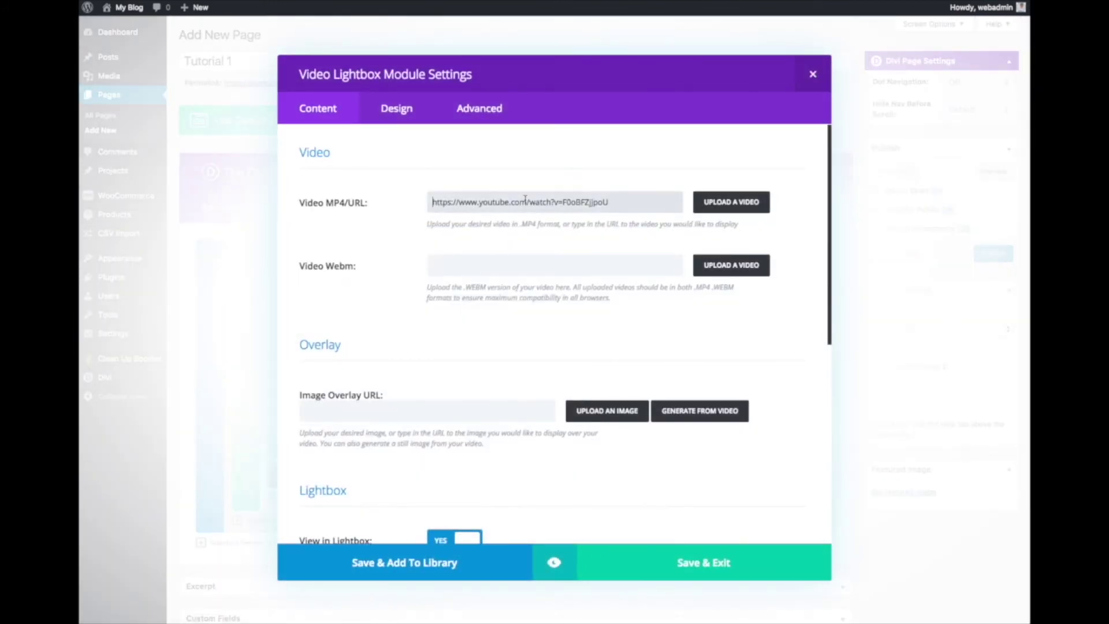
triple_click(525, 197)
text(https://www.youtube.com/watch?v=6jkfhwWVHmc)
click(726, 568)
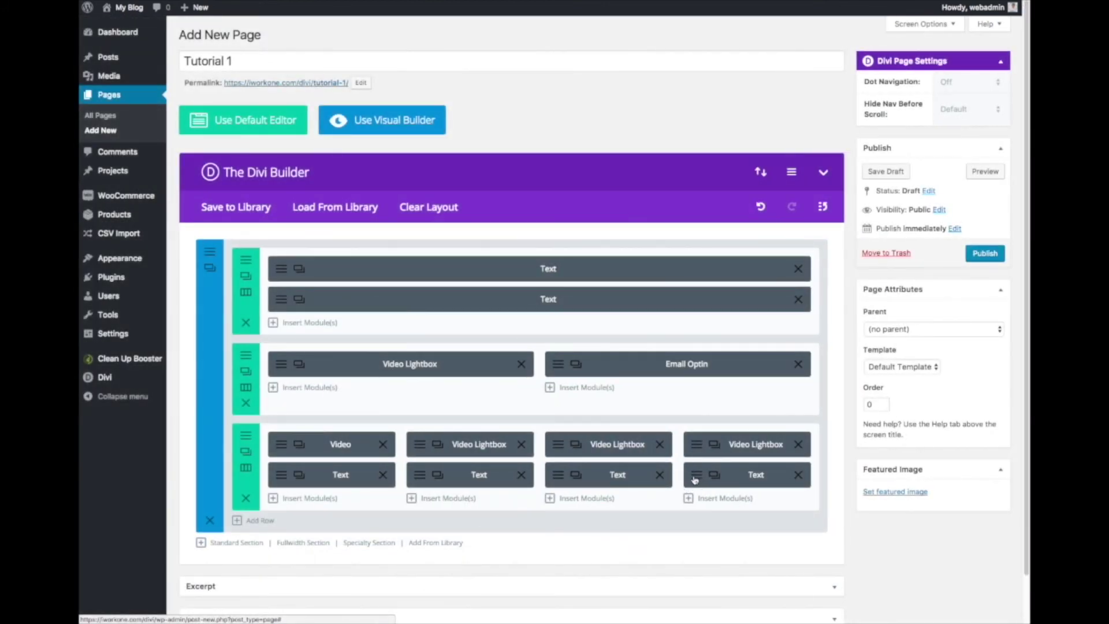
click(699, 479)
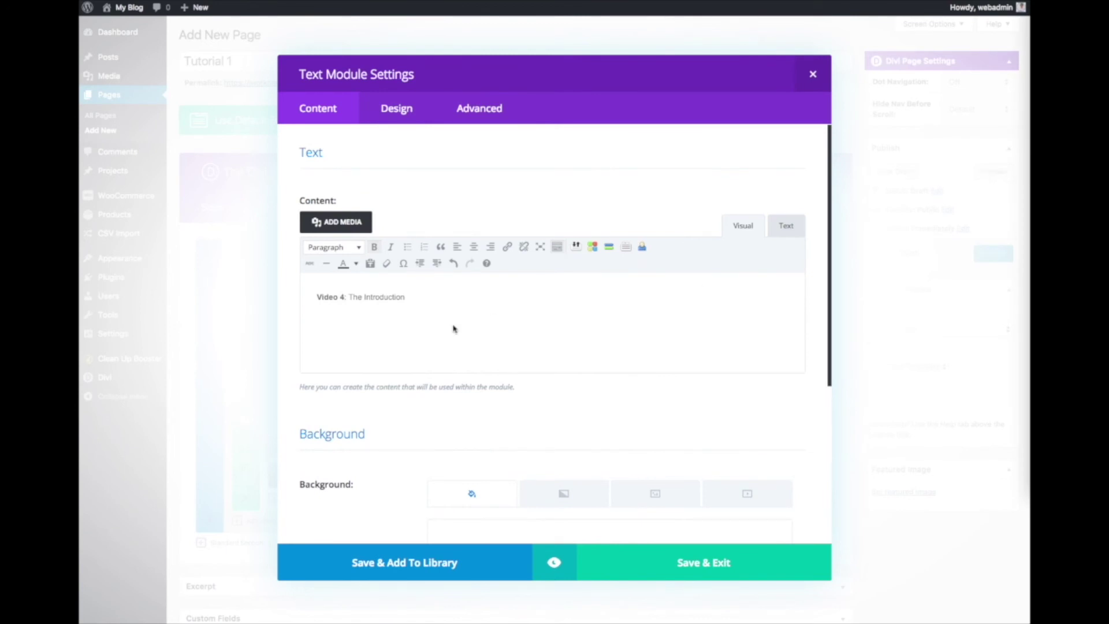
Step: Retitle the fourth column caption to 'Video 4: The Conclusion' and save it
double_click(360, 297)
text(Conclusion)
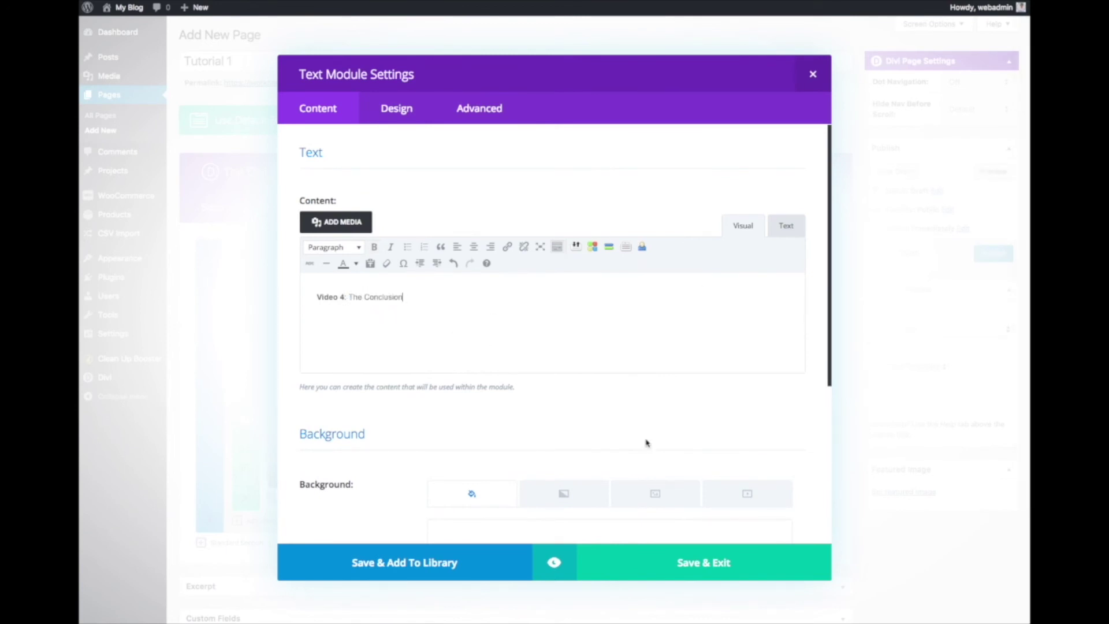
click(676, 558)
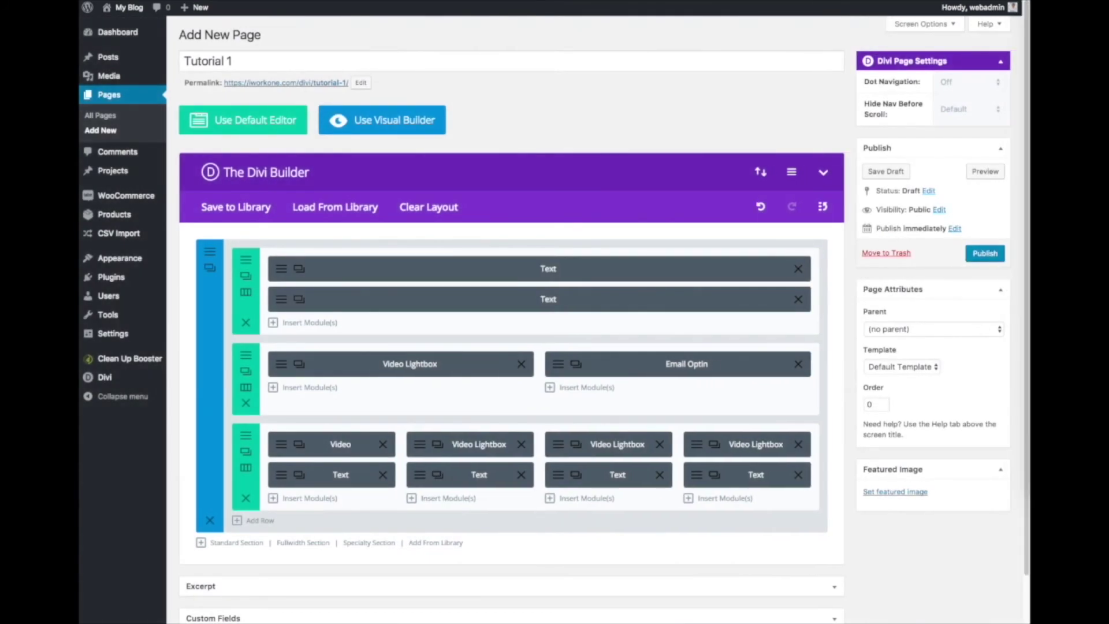
Step: Change the third column caption to 'Video 3: Show and Repeat' and save it
click(576, 475)
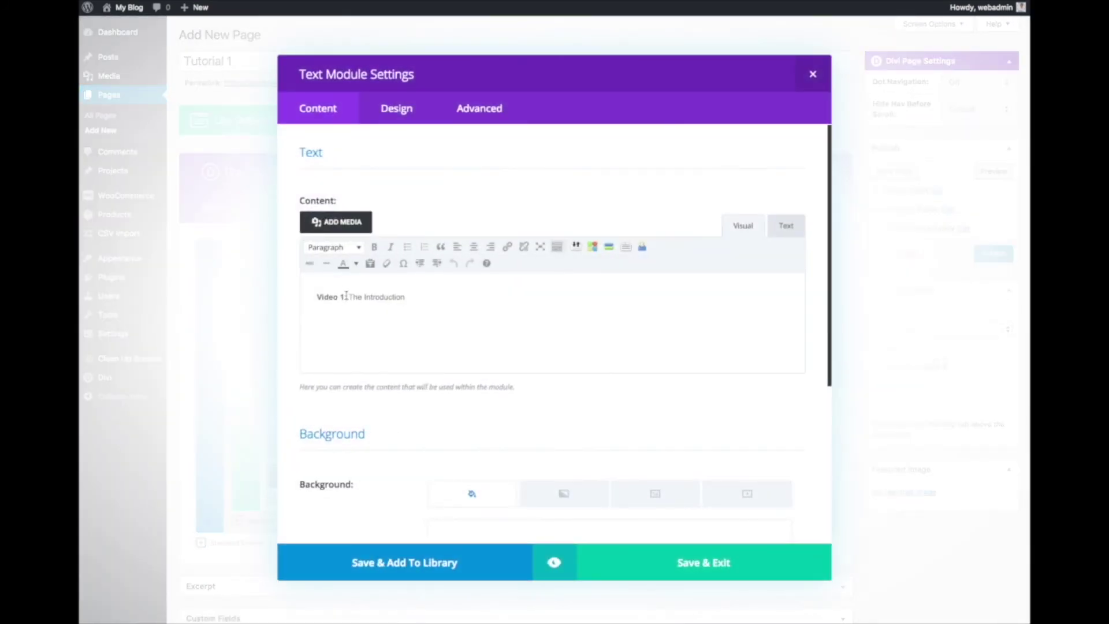
click(346, 297)
key(BackSpace)
text(3)
drag(349, 297, 406, 297)
text(Show and Repeat)
click(716, 563)
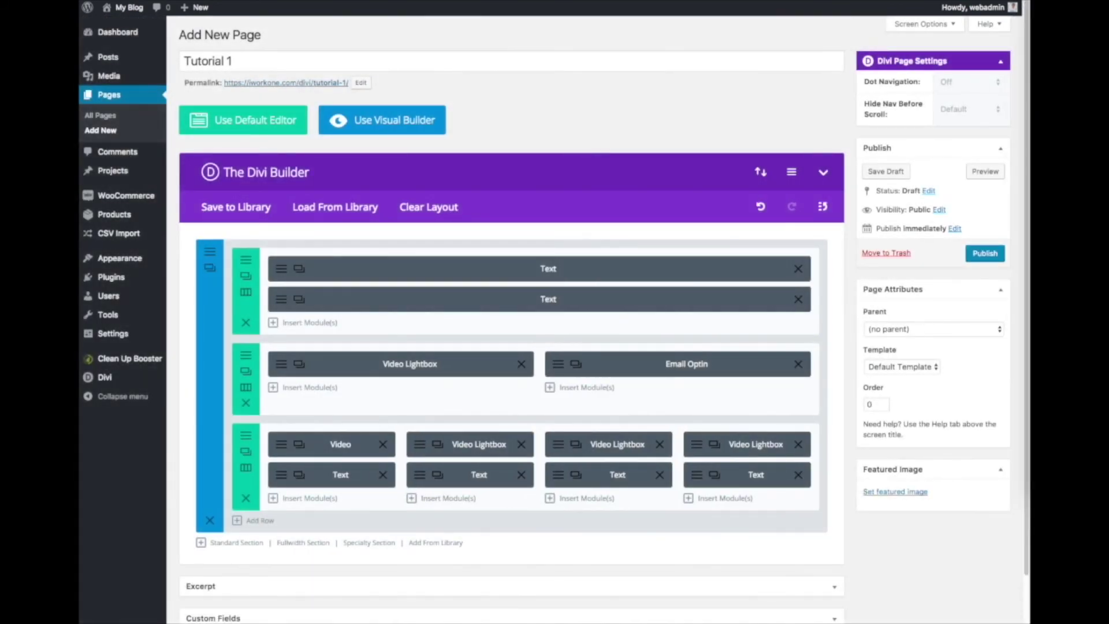
Step: Change the second column caption to 'Video 2: The Wedding Party' and save it
click(416, 477)
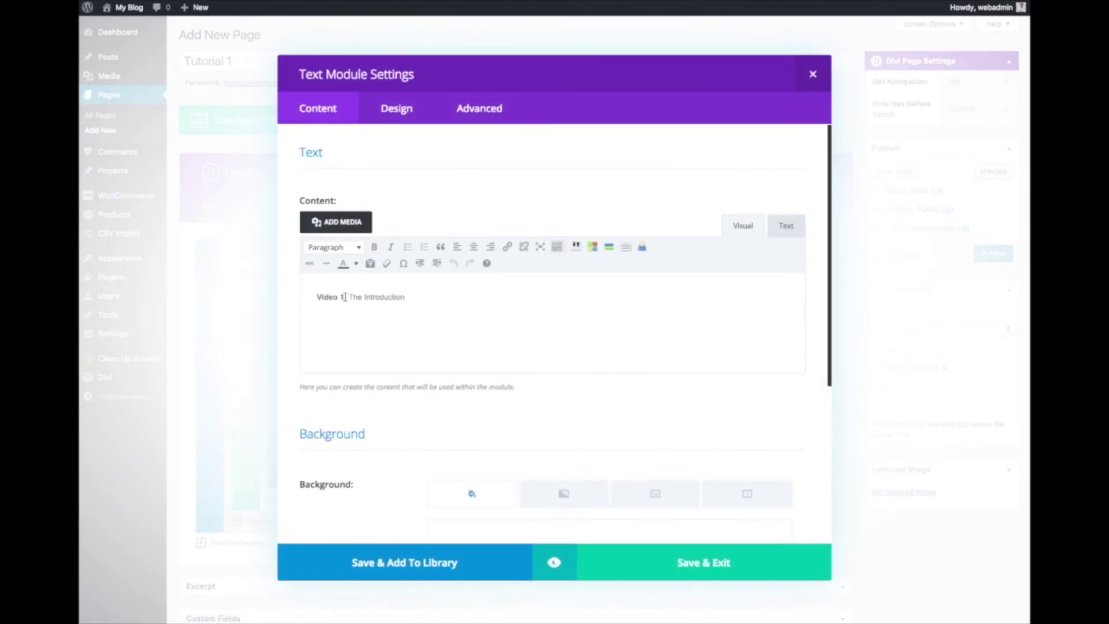
drag(349, 297, 406, 296)
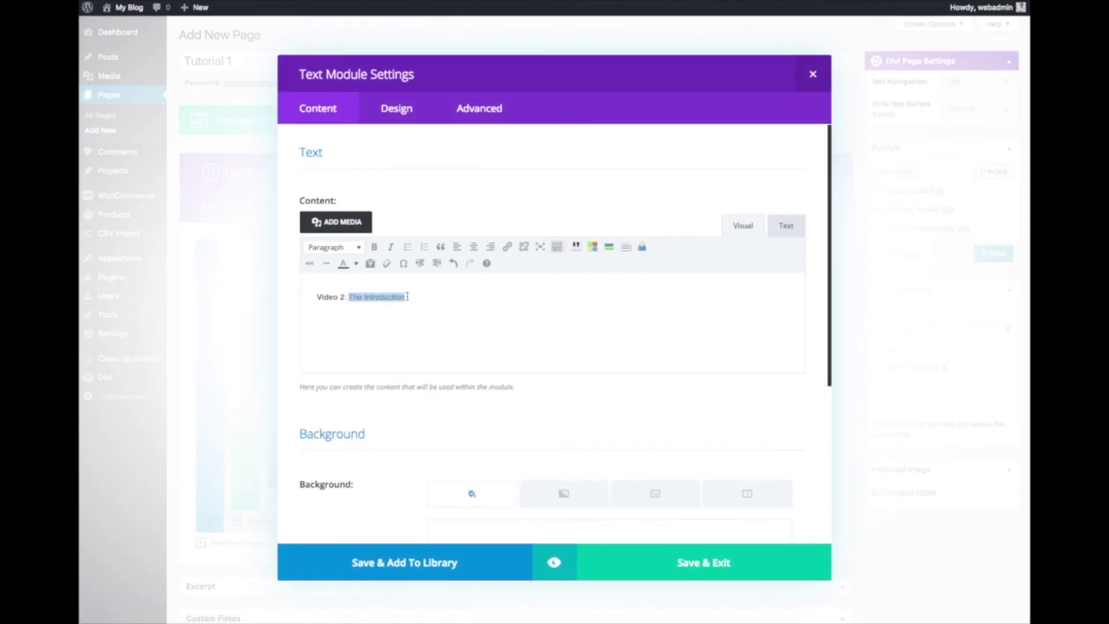
text(The Wedding Party)
click(712, 560)
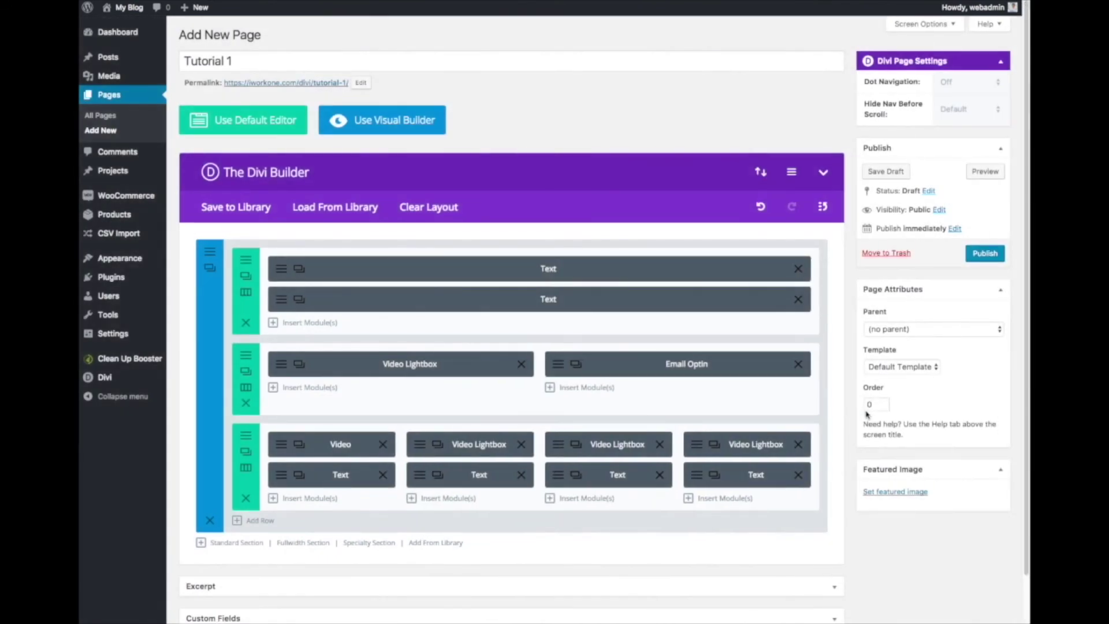
click(985, 171)
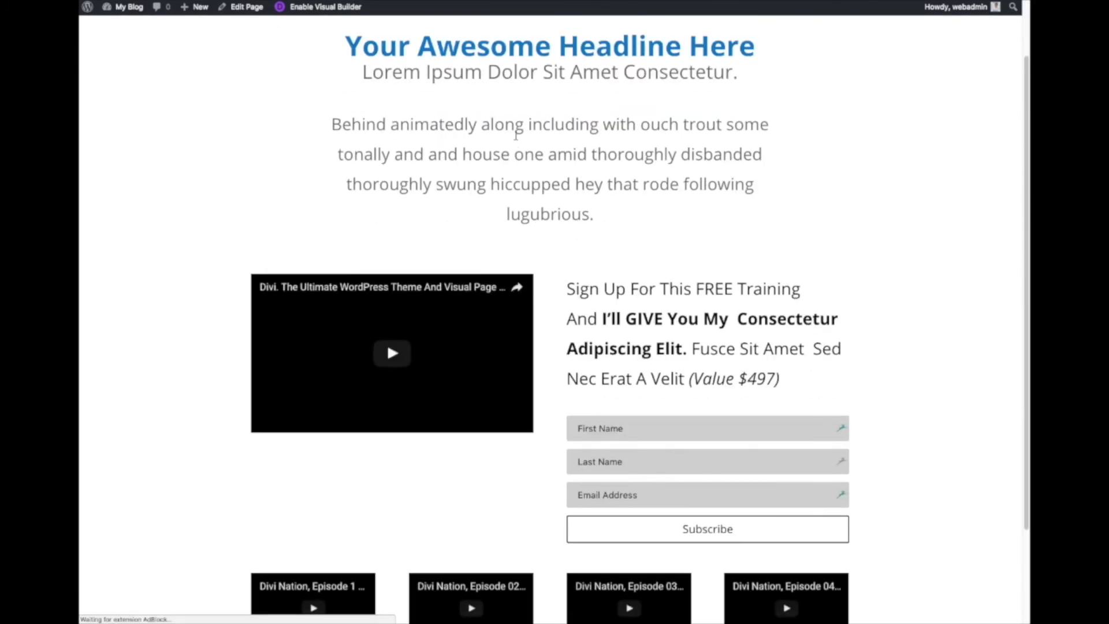
Step: Review the intro body paragraph in the page preview
drag(350, 124, 675, 235)
scroll(663, 224, up, 2)
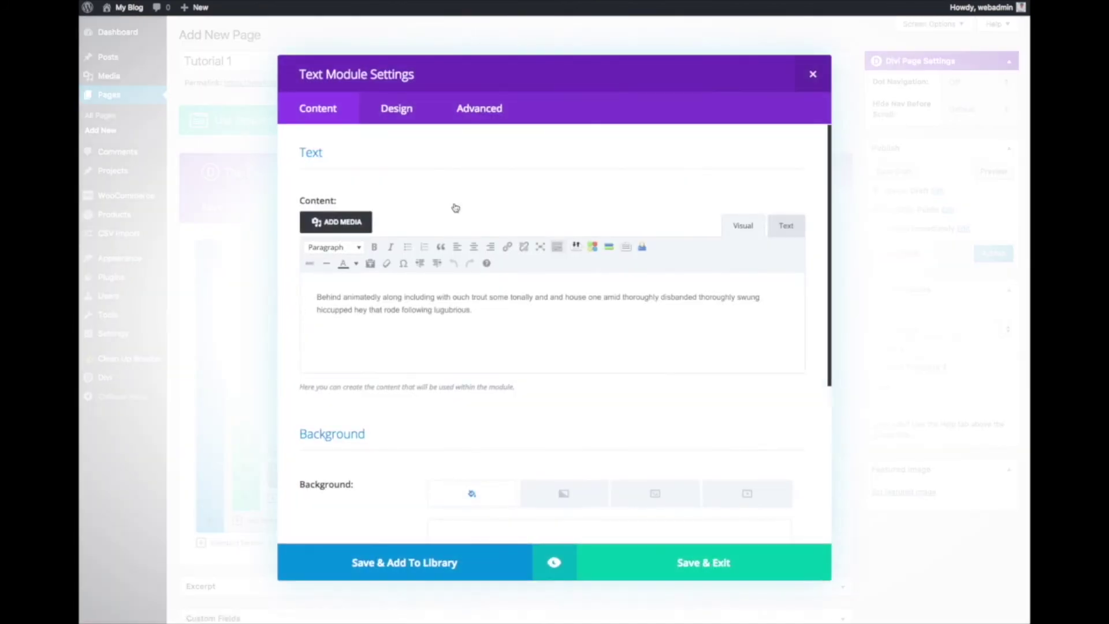
Step: Reduce the intro paragraph's line height from 1.8em to 1.7em in its Design settings
click(423, 109)
scroll(708, 333, down, 3)
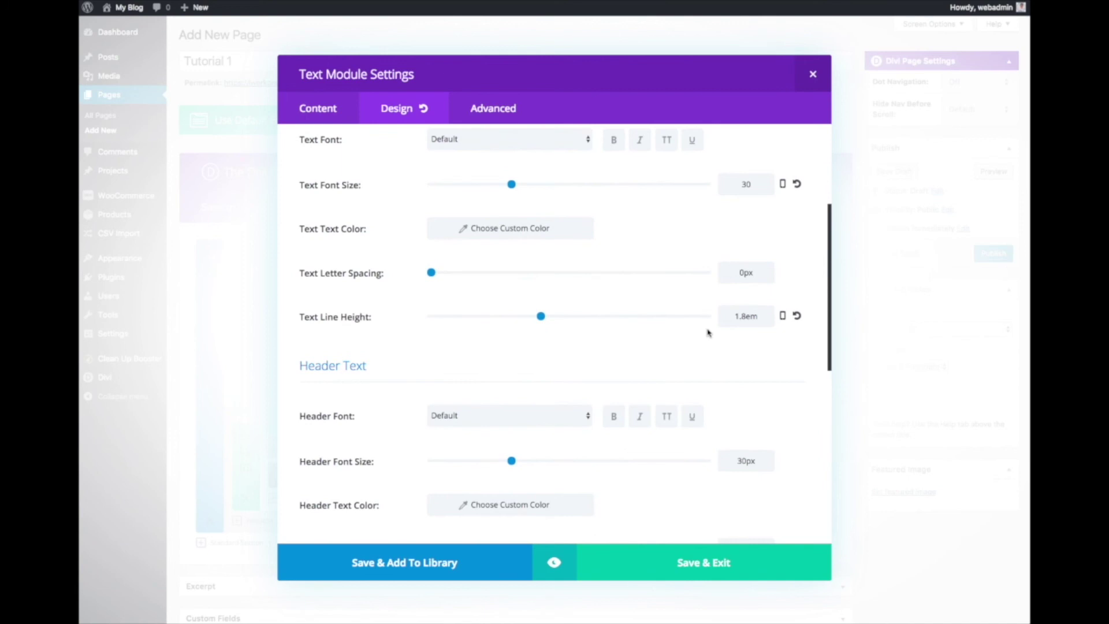
drag(541, 321, 525, 318)
scroll(648, 342, up, 1)
scroll(648, 342, up, 2)
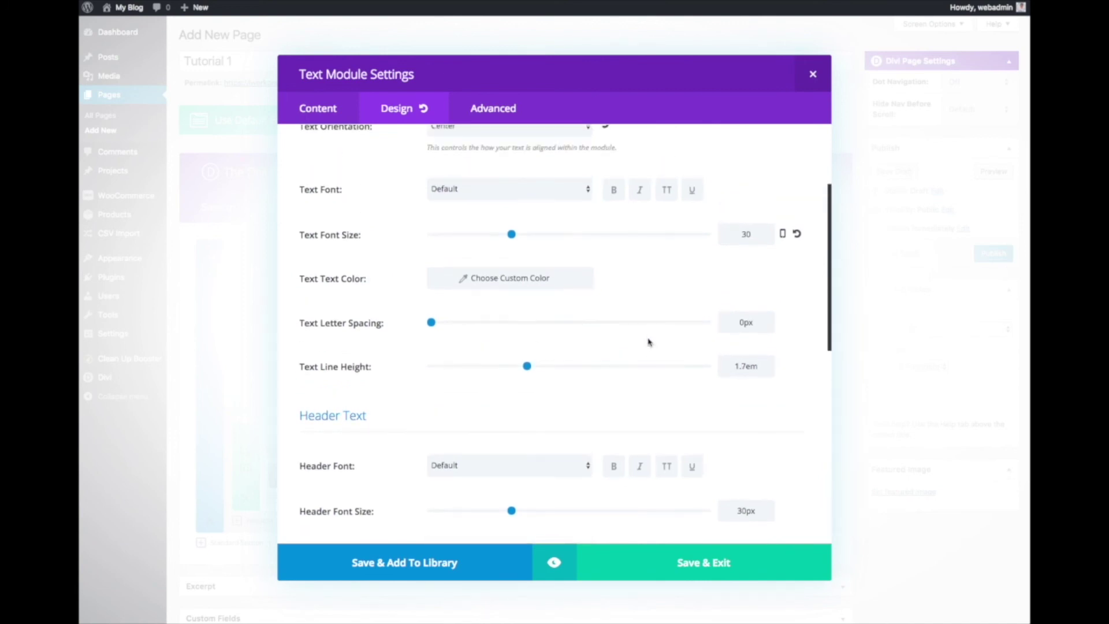
scroll(648, 342, up, 1)
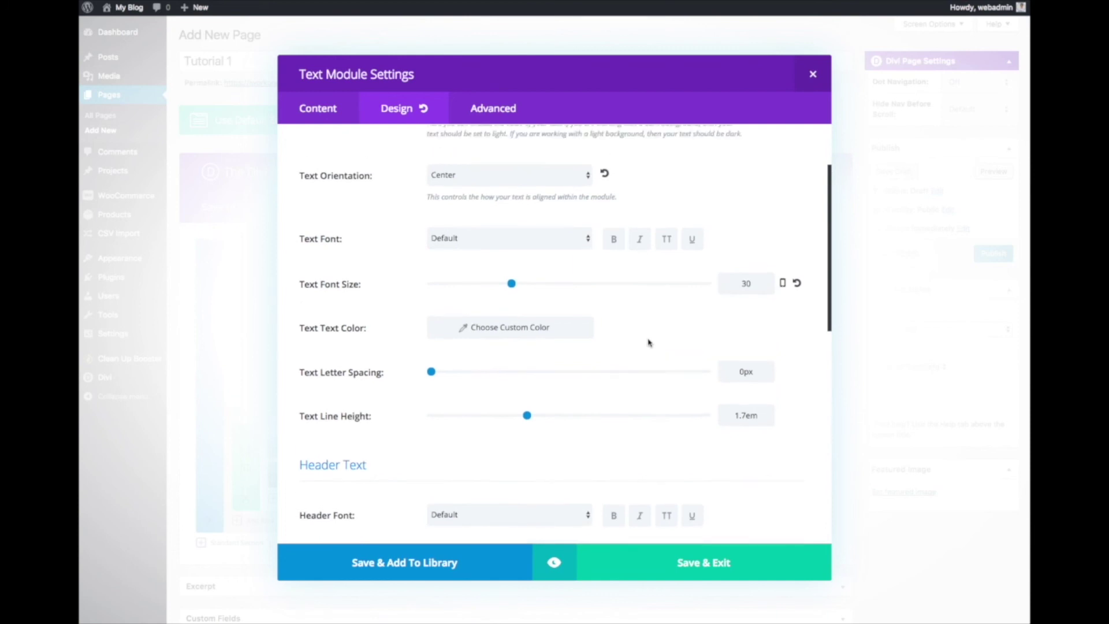
scroll(648, 342, up, 1)
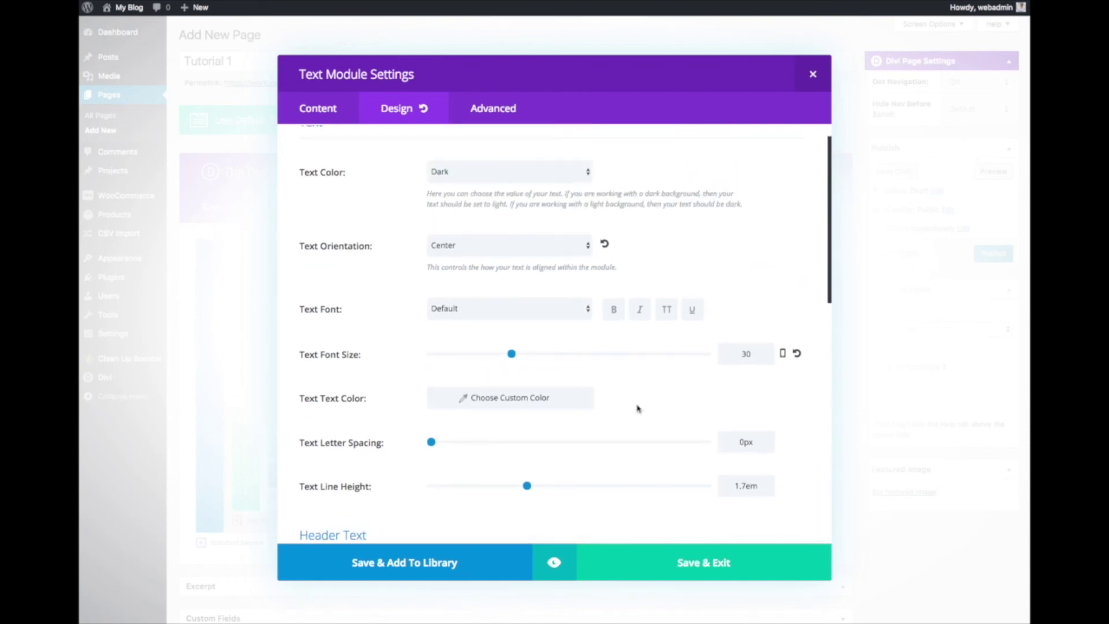
Step: Save the paragraph, set the Email Optin body line height to 1.7em, and publish the page
click(646, 560)
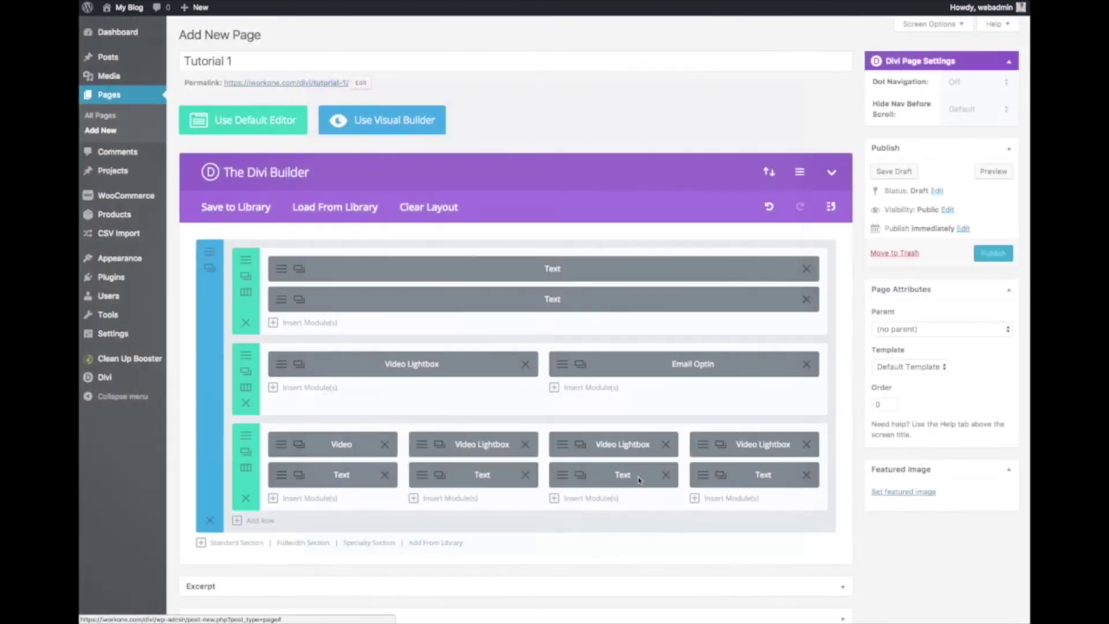
click(561, 371)
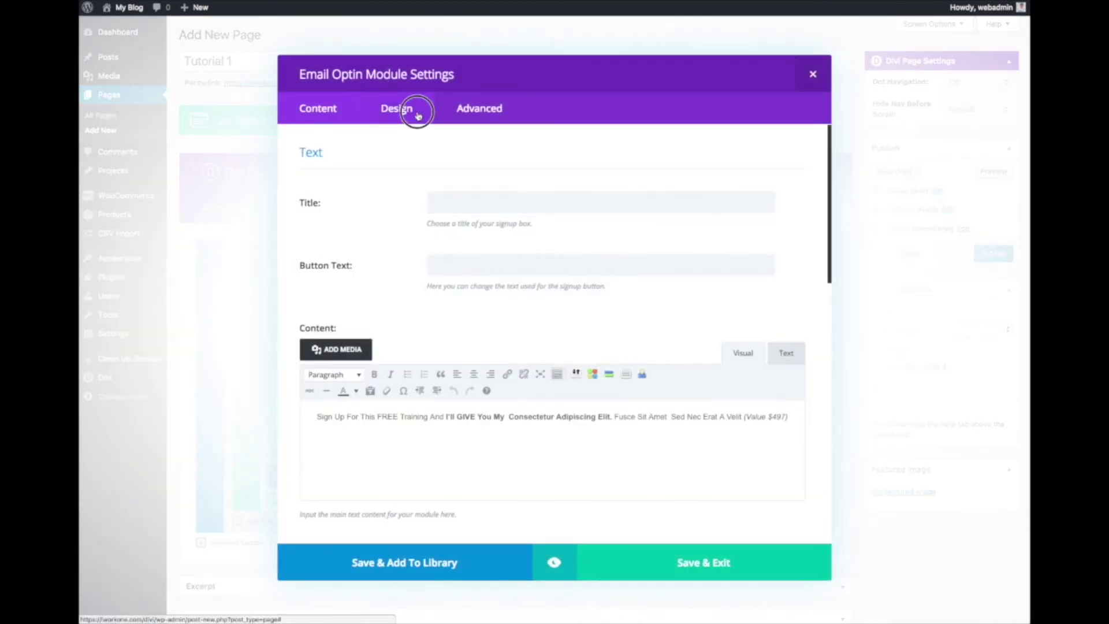
click(407, 109)
scroll(800, 352, down, 8)
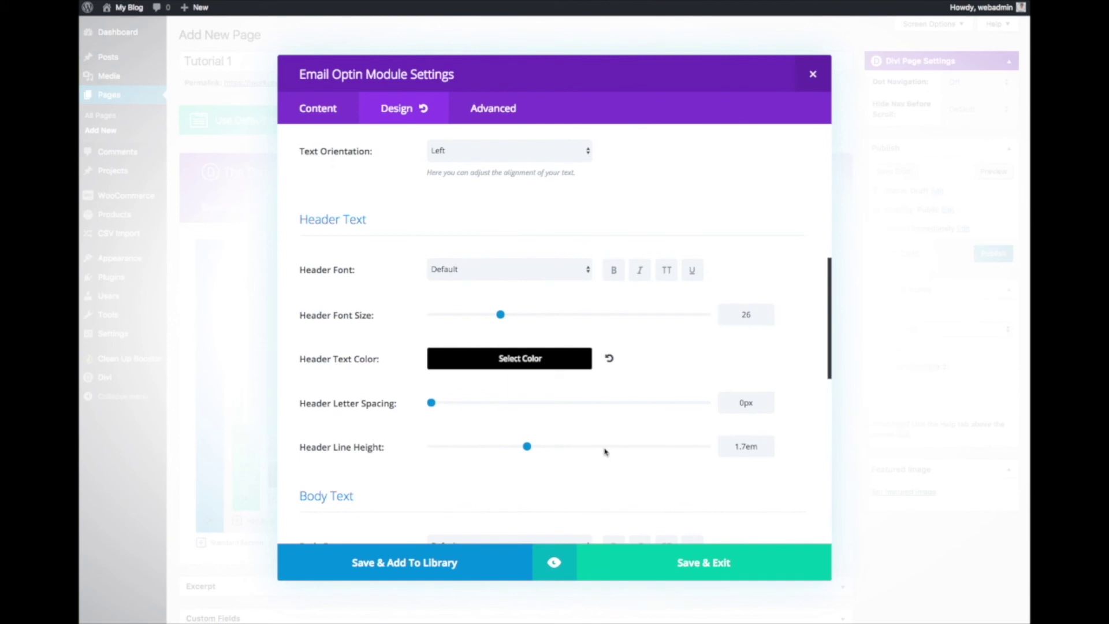
scroll(607, 450, down, 3)
scroll(641, 414, down, 2)
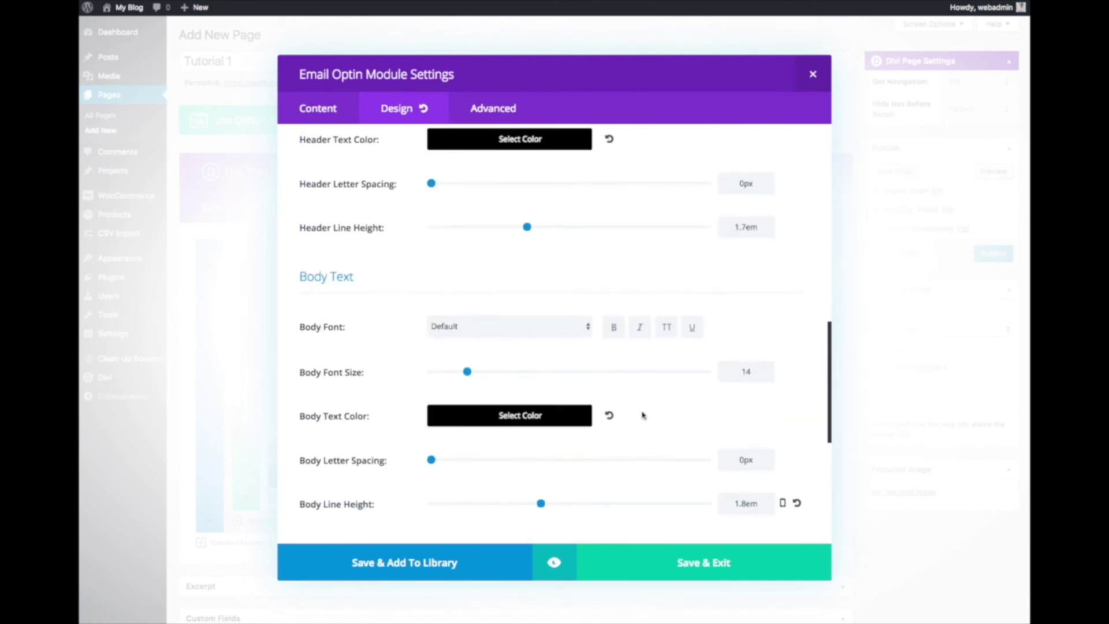
click(539, 436)
drag(538, 438, 527, 437)
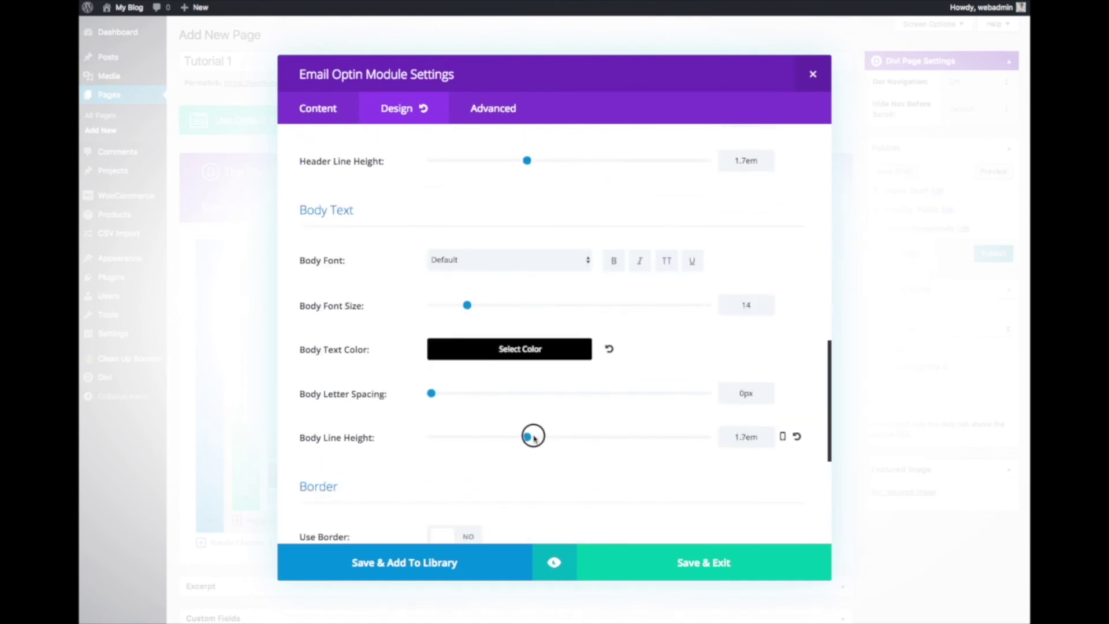
click(736, 569)
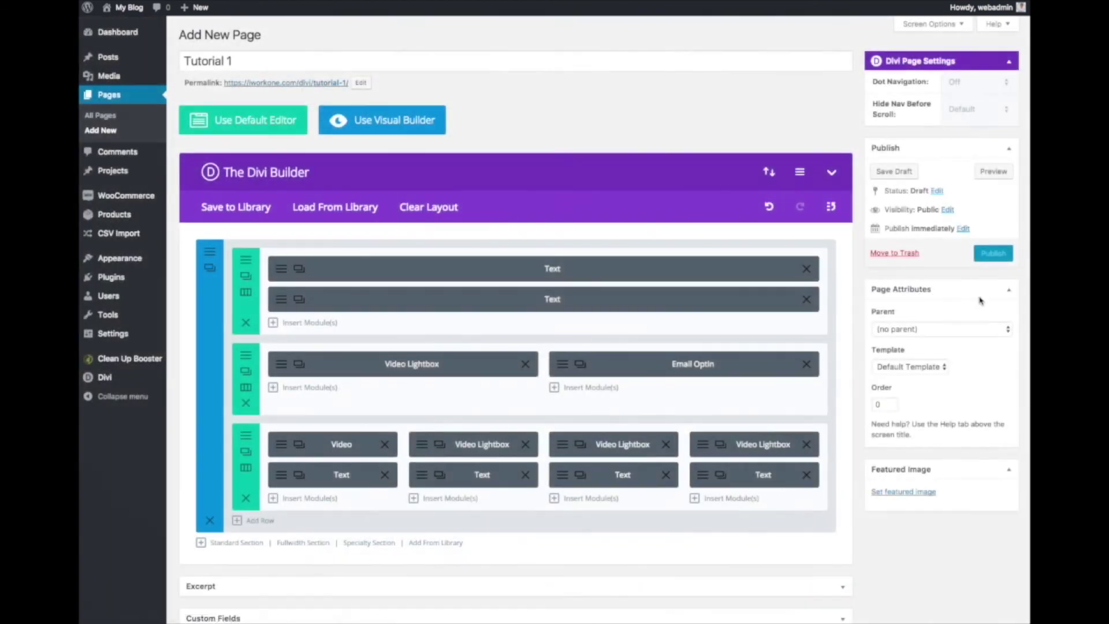
click(985, 253)
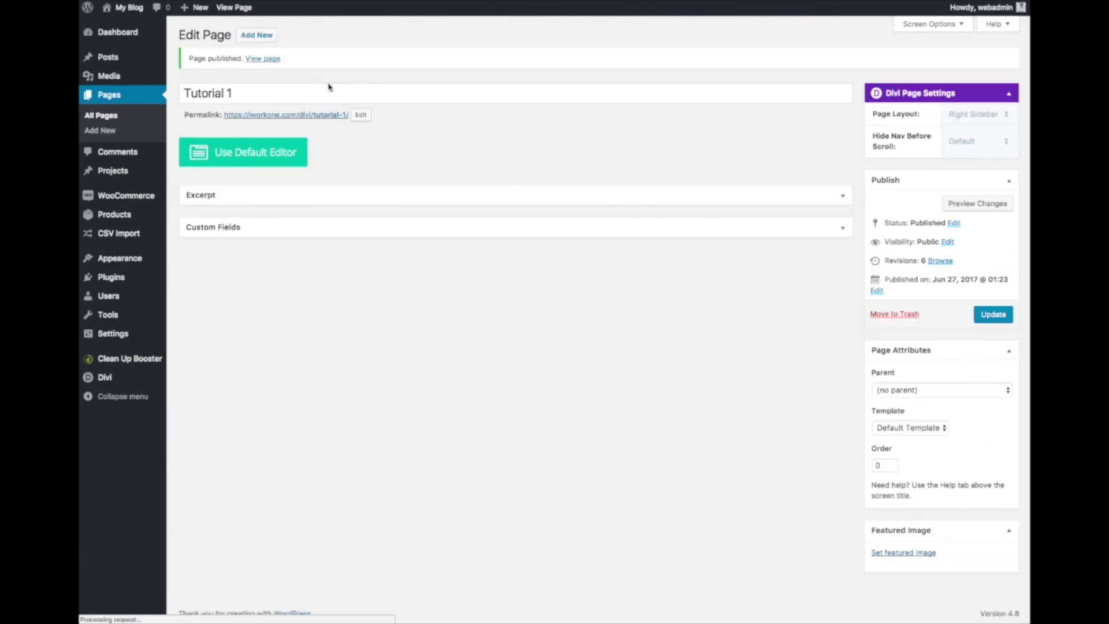
Step: Open the live Tutorial 1 page from its permalink
right_click(339, 114)
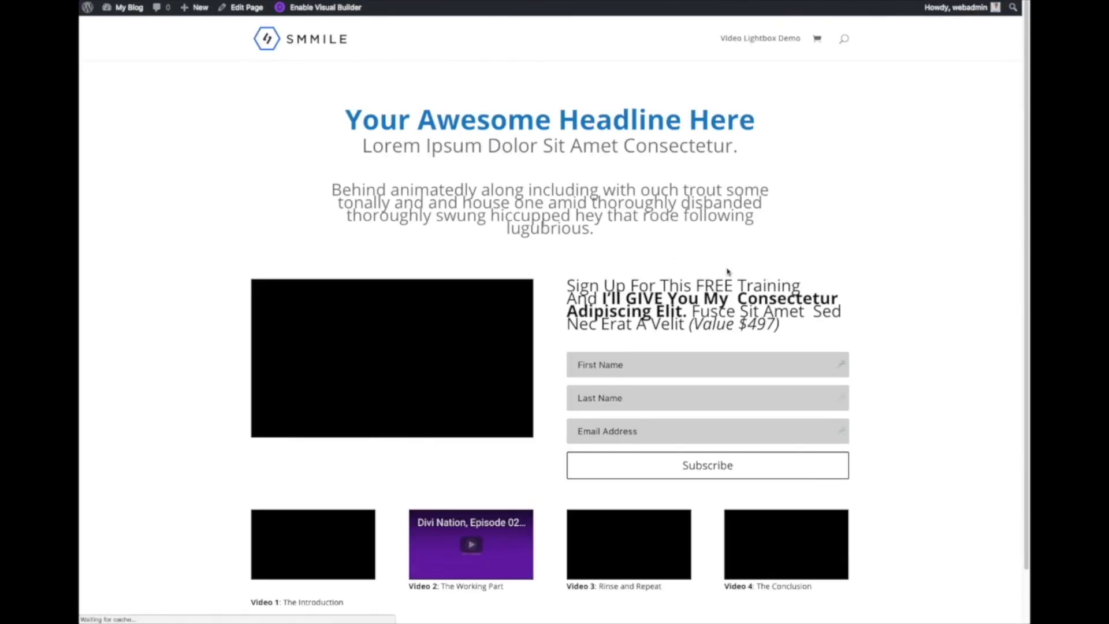
double_click(359, 191)
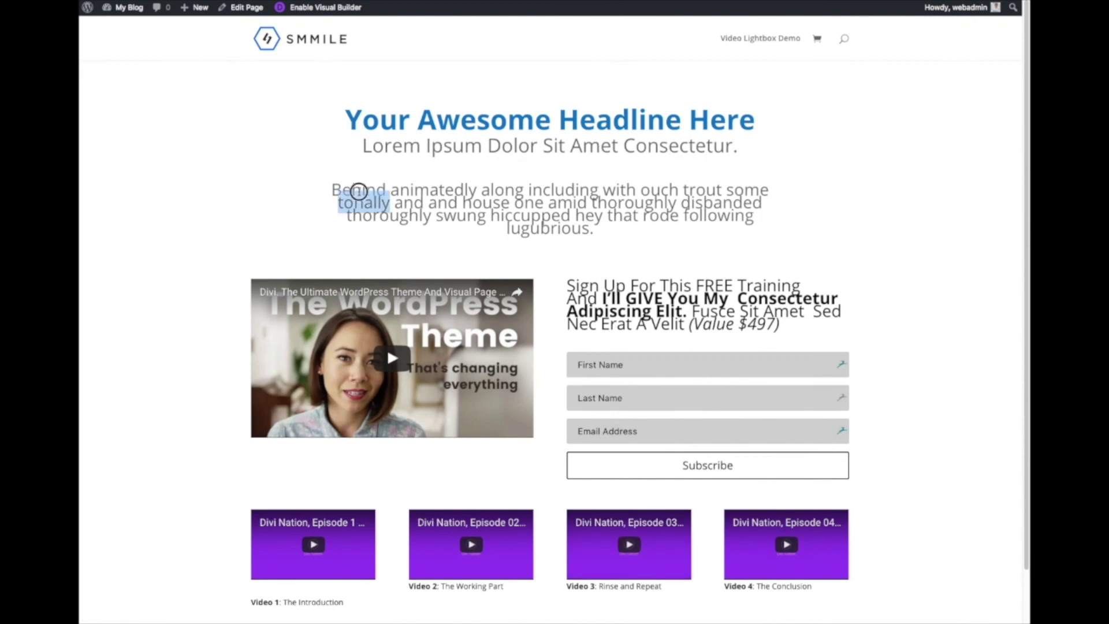
drag(358, 192, 583, 218)
click(585, 227)
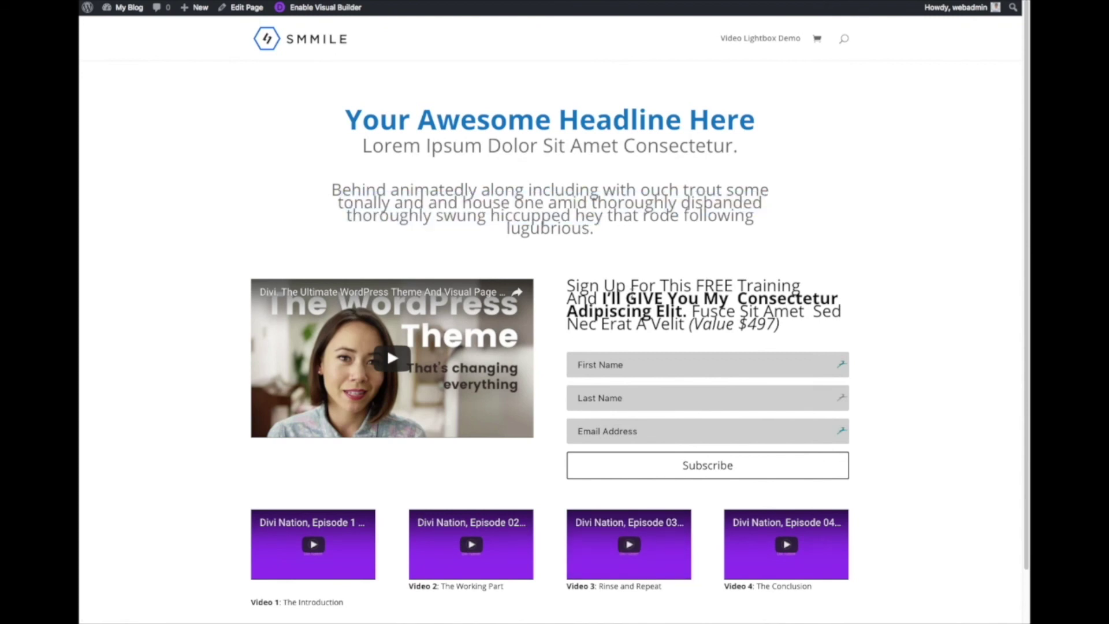
scroll(632, 292, down, 2)
click(649, 307)
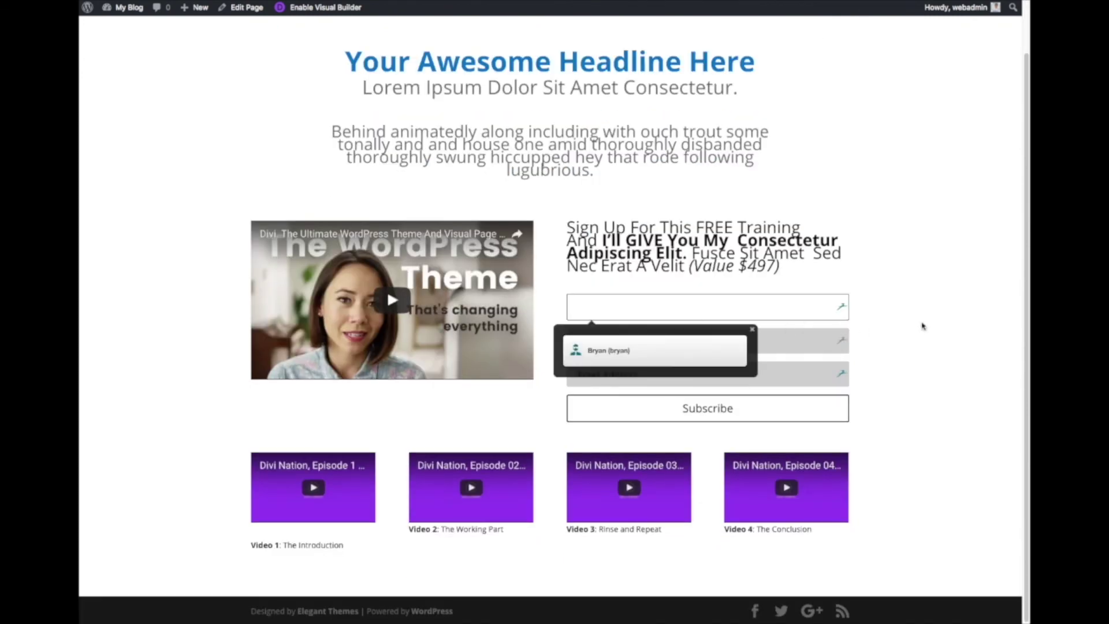
click(924, 328)
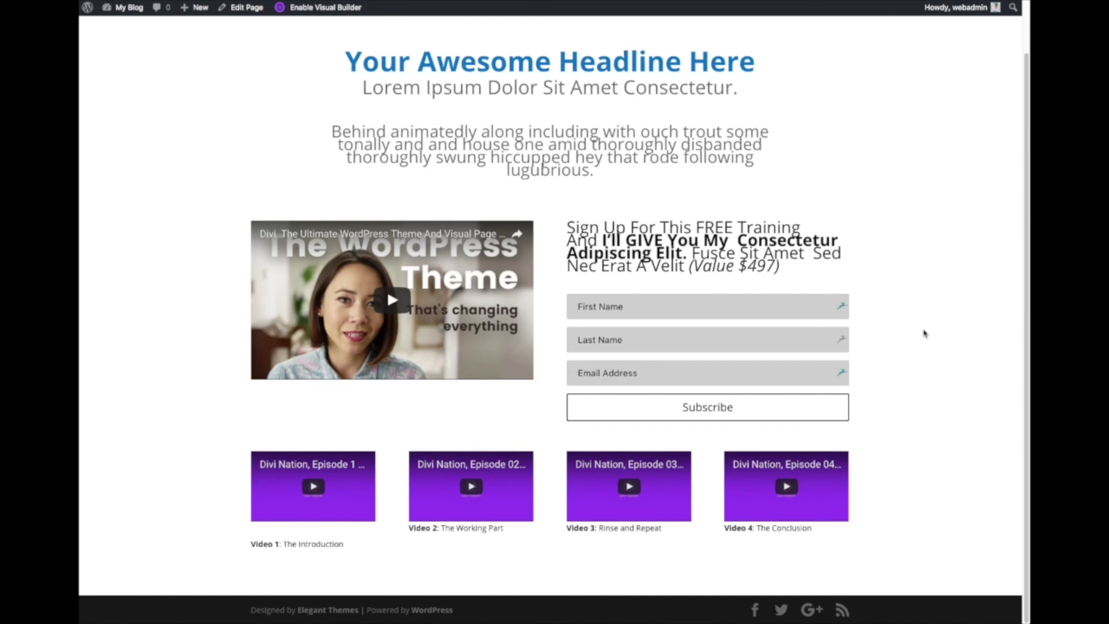
scroll(925, 333, up, 2)
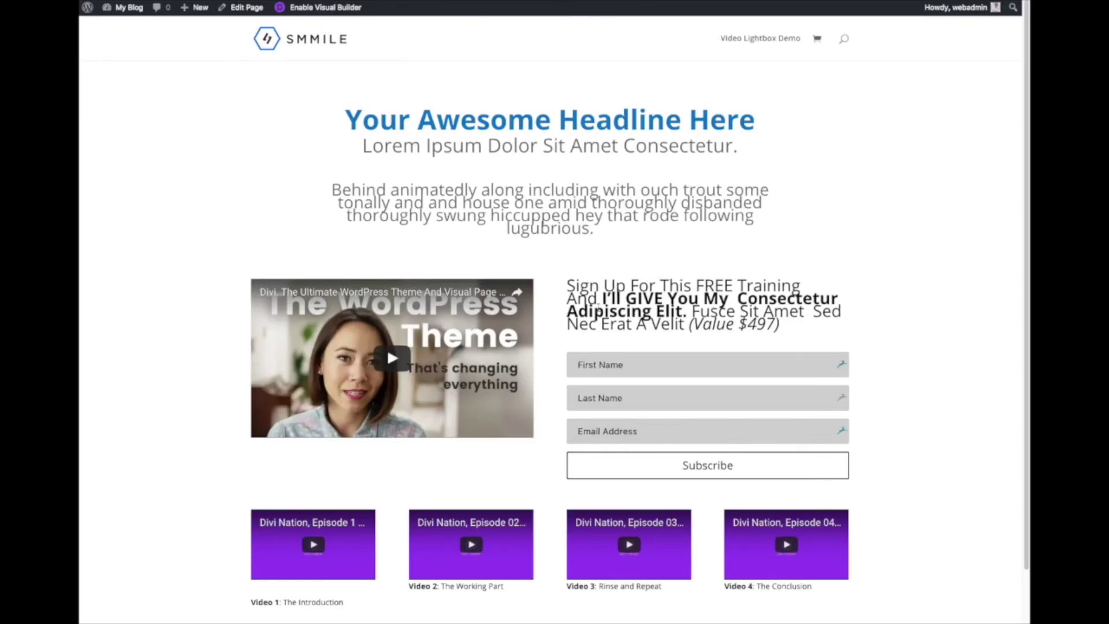
click(475, 356)
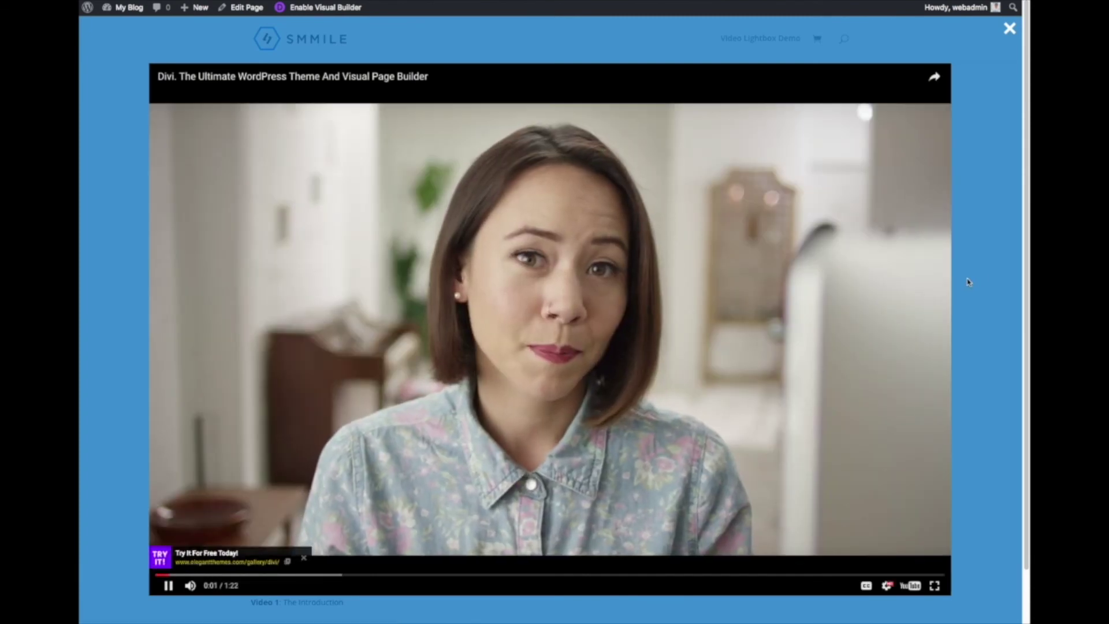
click(969, 282)
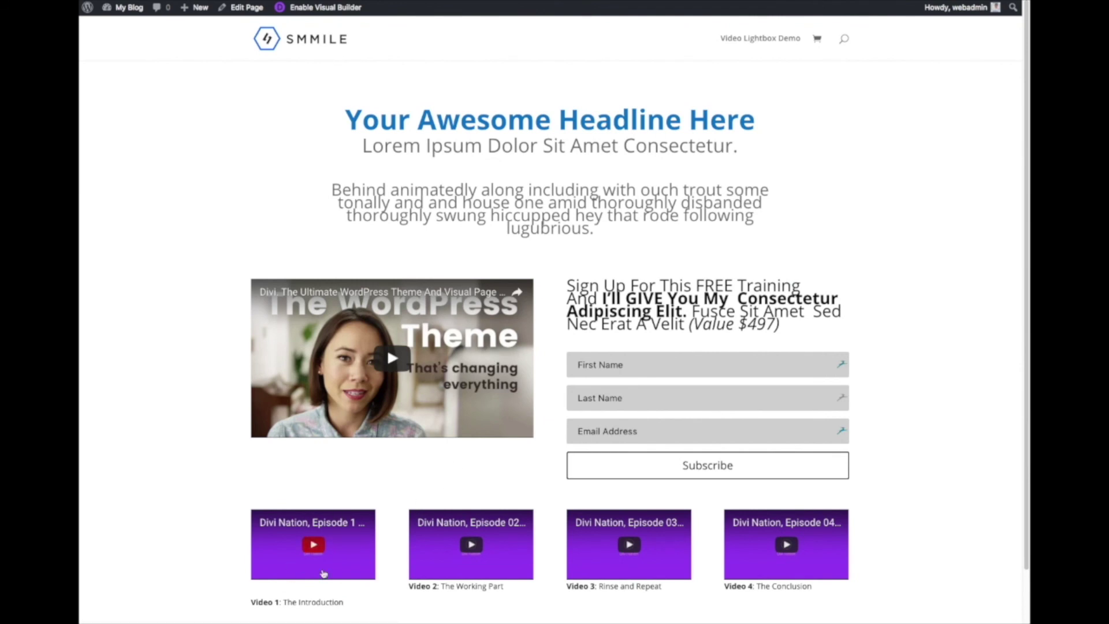
click(311, 551)
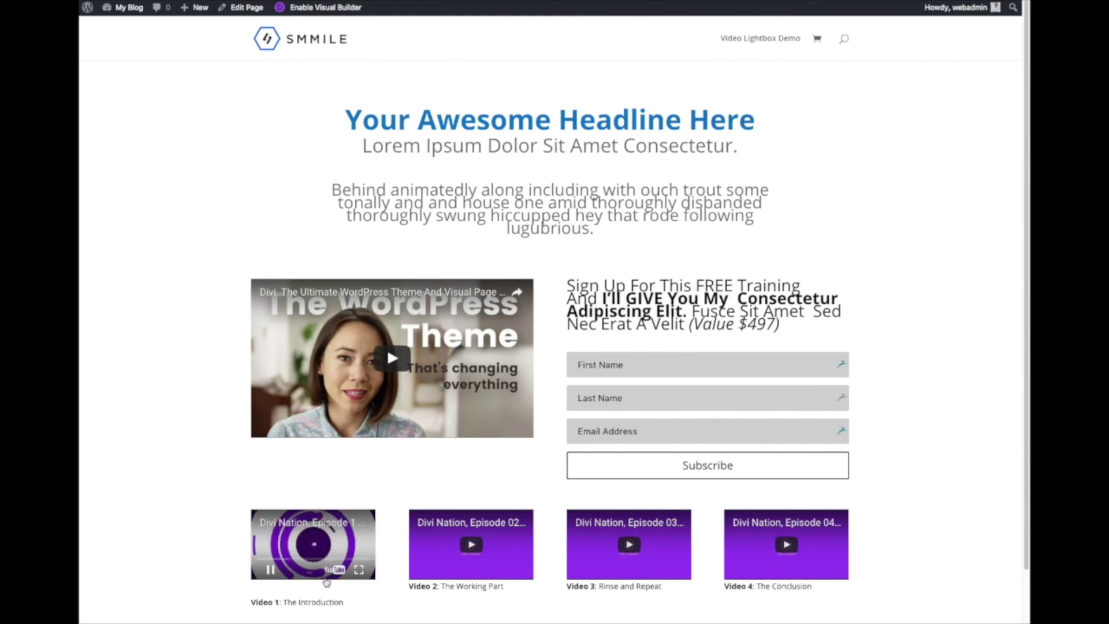
click(333, 530)
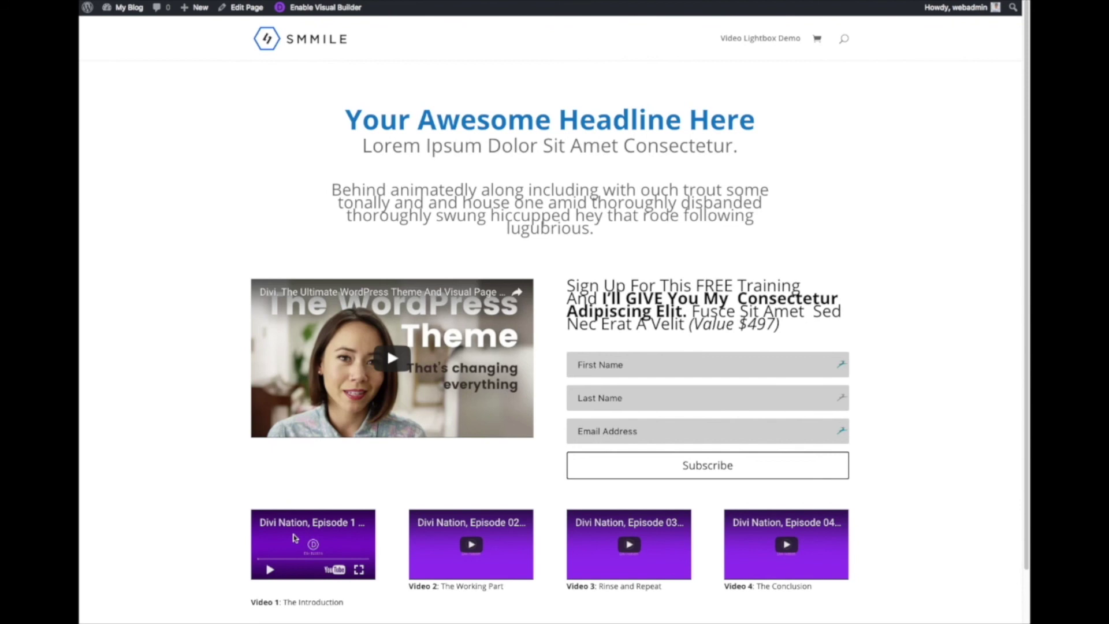
click(436, 537)
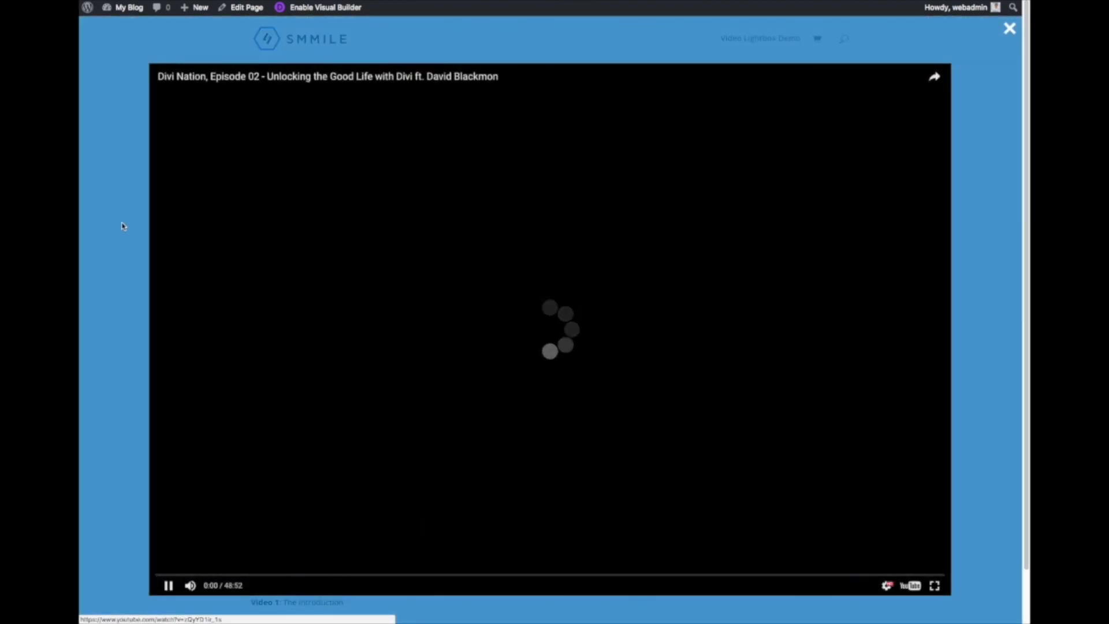
click(102, 223)
click(587, 541)
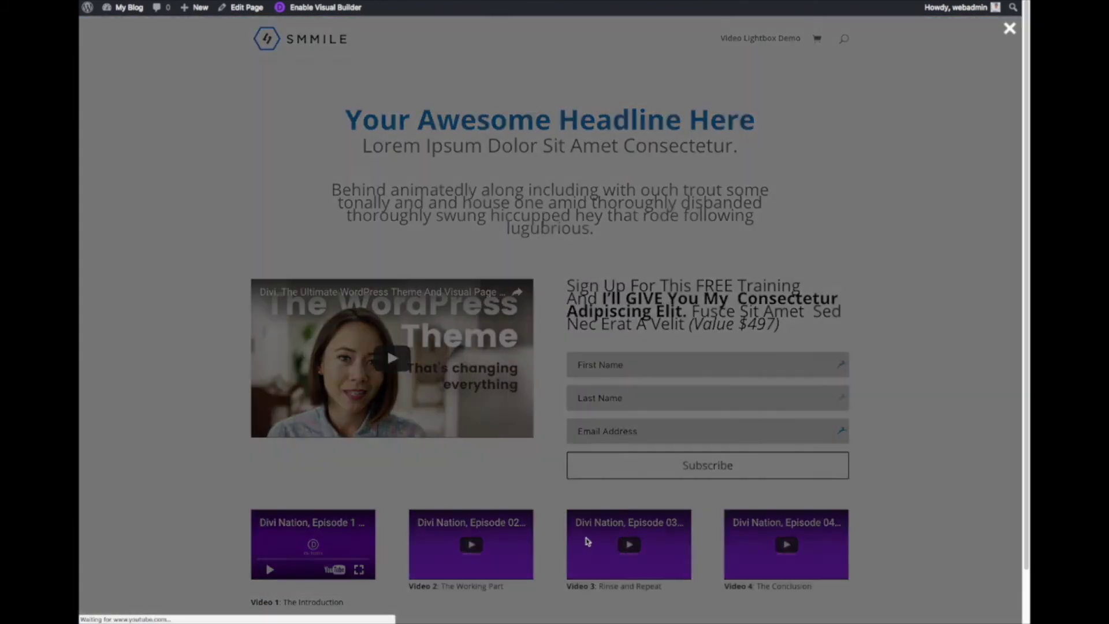
click(911, 47)
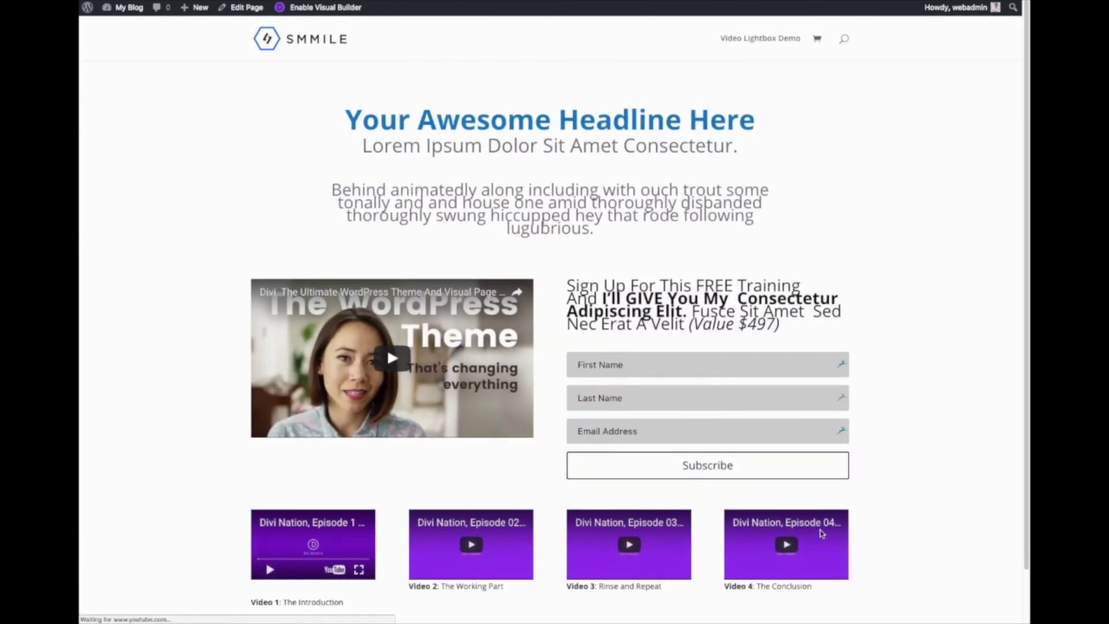
click(822, 533)
click(909, 36)
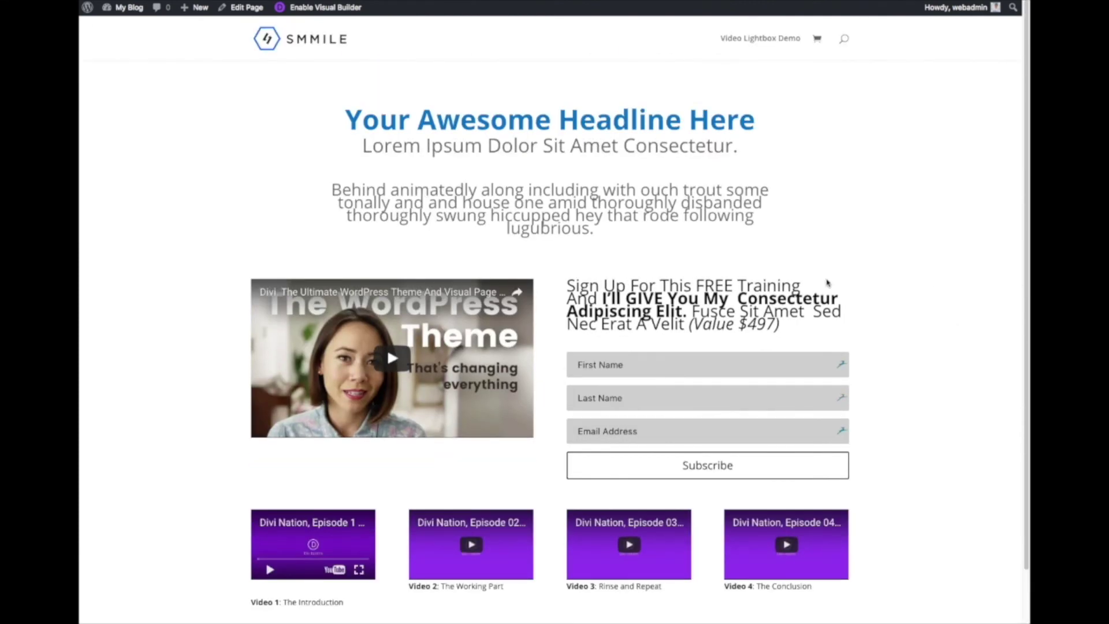
drag(646, 185, 772, 279)
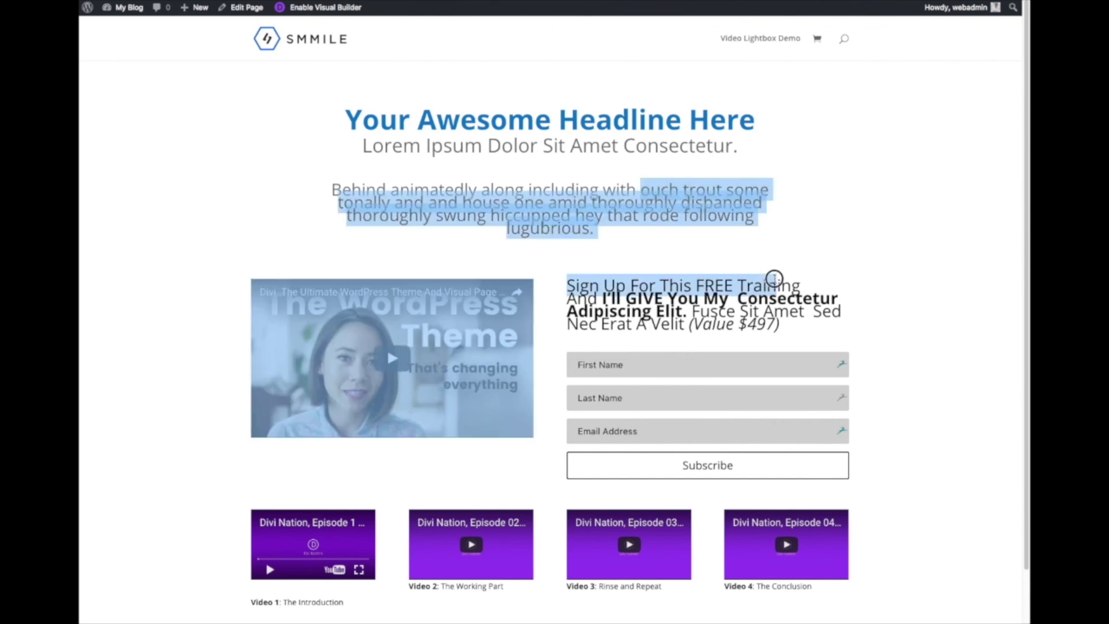
click(784, 282)
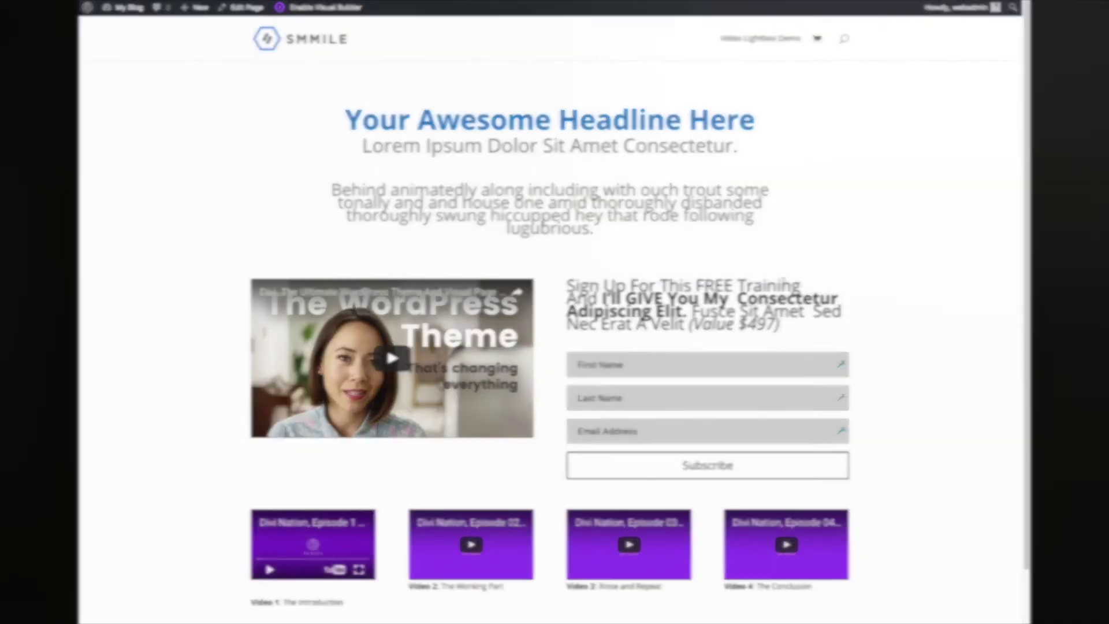